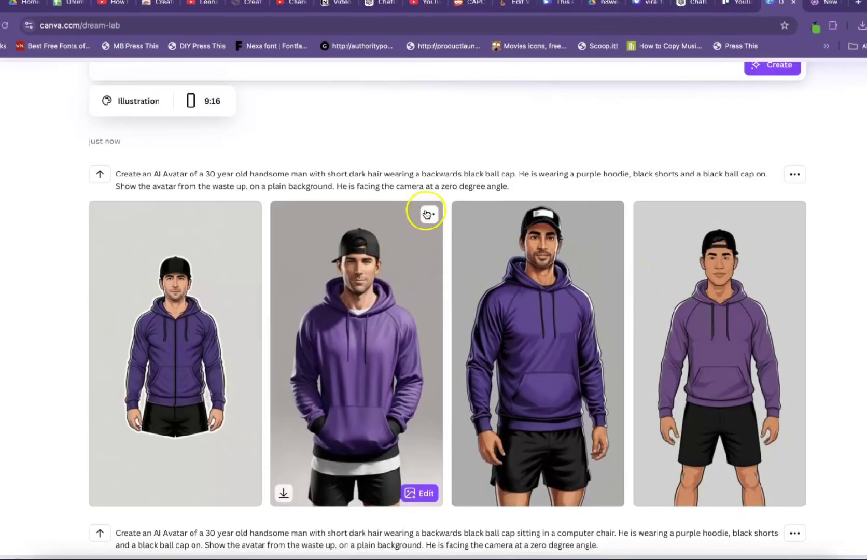
Step: Download the second avatar and place it in a new 1920×1080 custom design
click(427, 215)
click(644, 3)
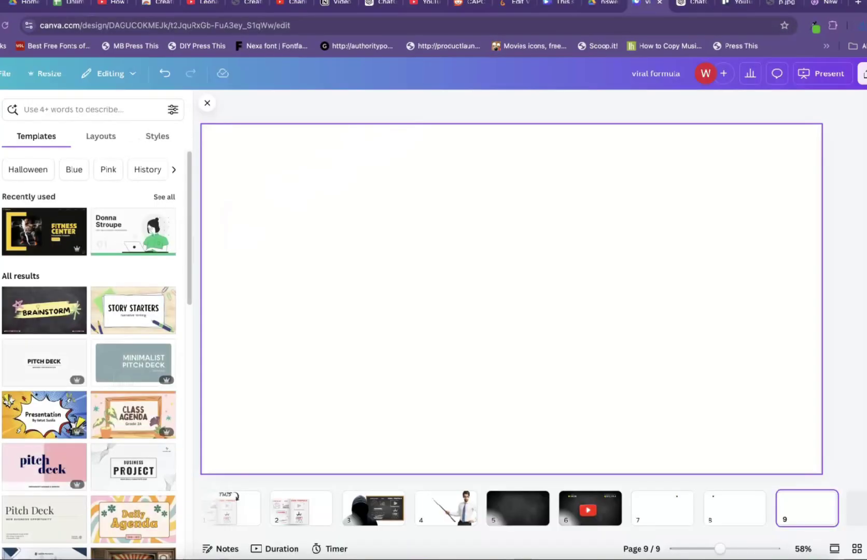
click(203, 352)
click(575, 209)
click(127, 184)
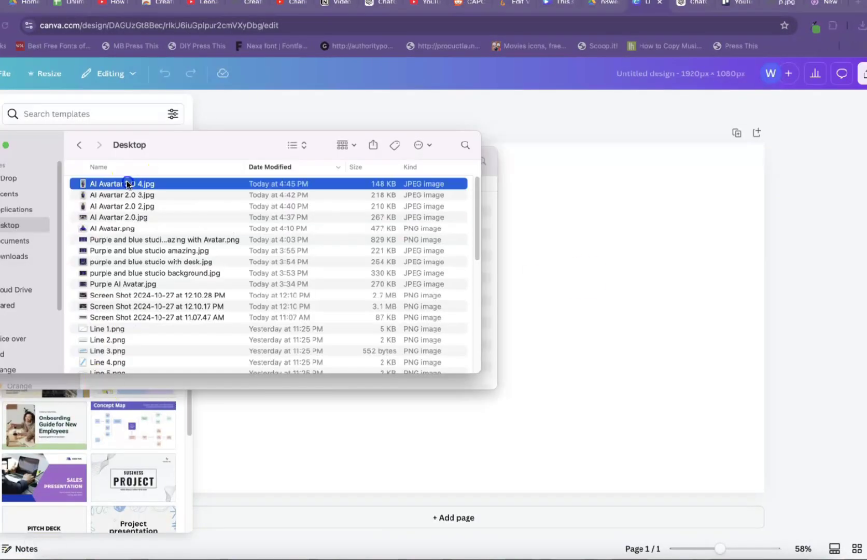
double_click(127, 184)
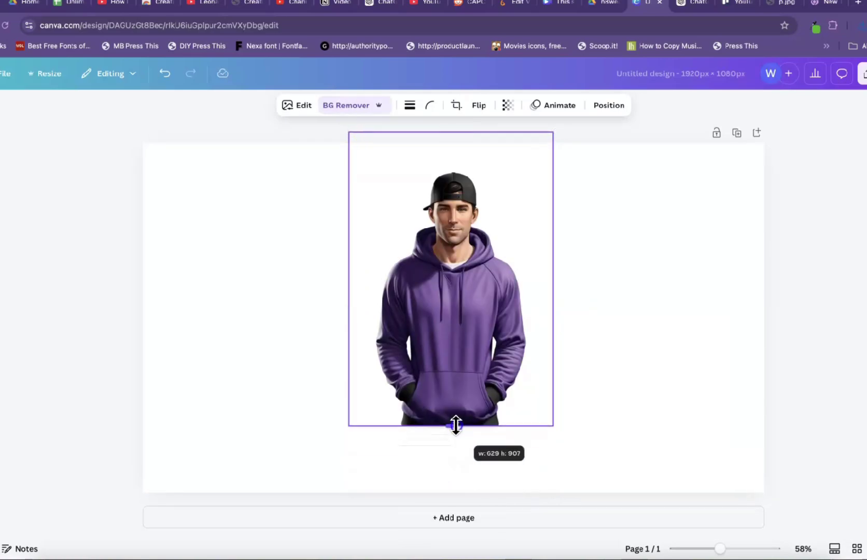
Step: Export the design as a PNG and check it in the Downloads folder
click(660, 222)
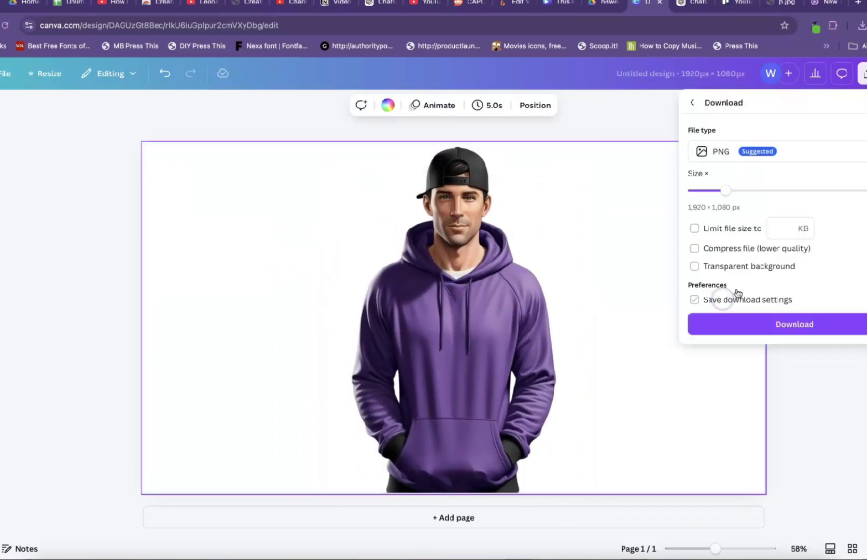
click(818, 325)
click(140, 184)
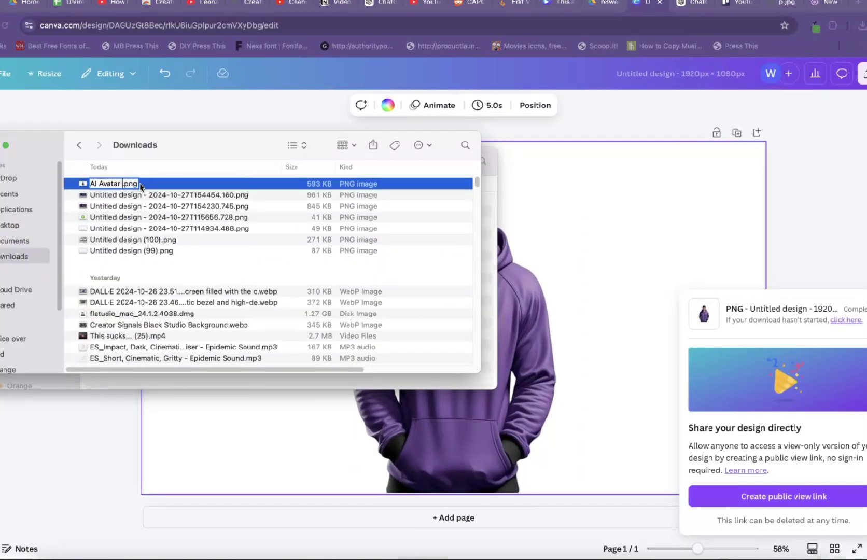
click(619, 209)
Step: Save the neon room background and enlarge it to fill page 2
click(458, 268)
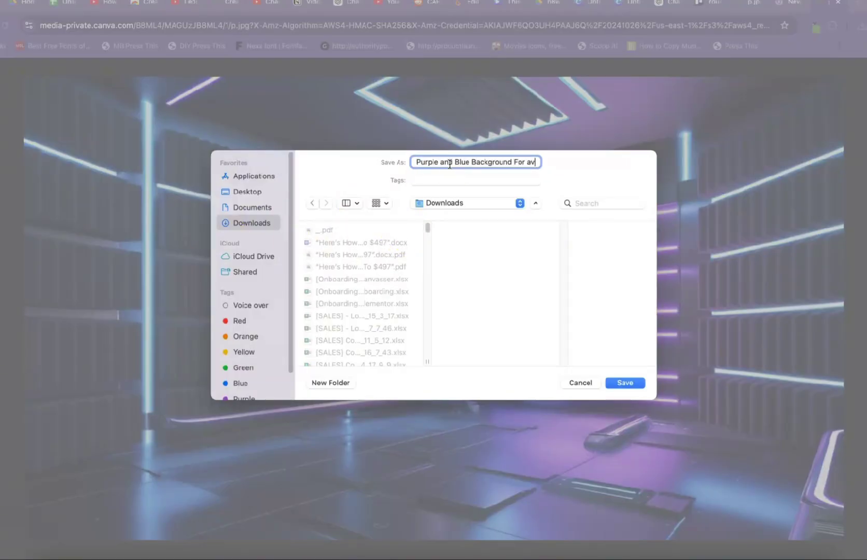
text(atar)
key(Return)
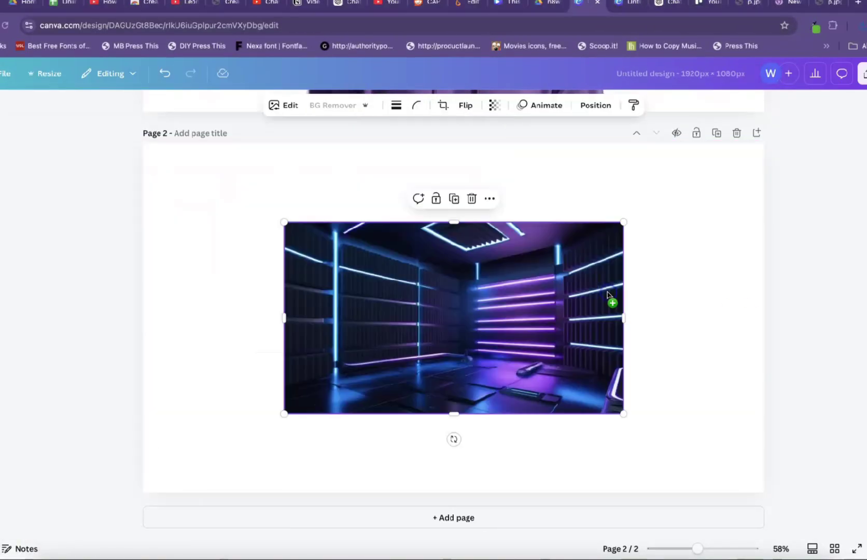
drag(609, 296, 755, 509)
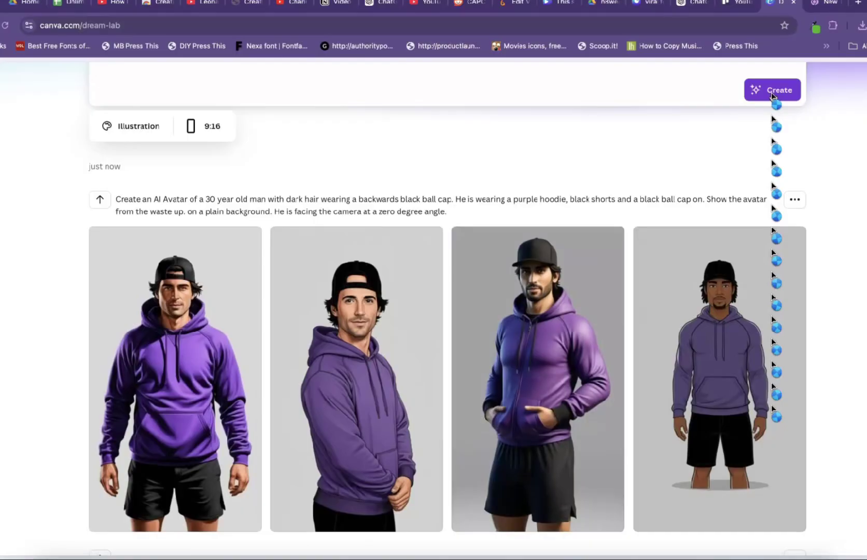
Step: Open a new Chrome tab with canva.com entered in the address bar
scroll(236, 152, up, 3)
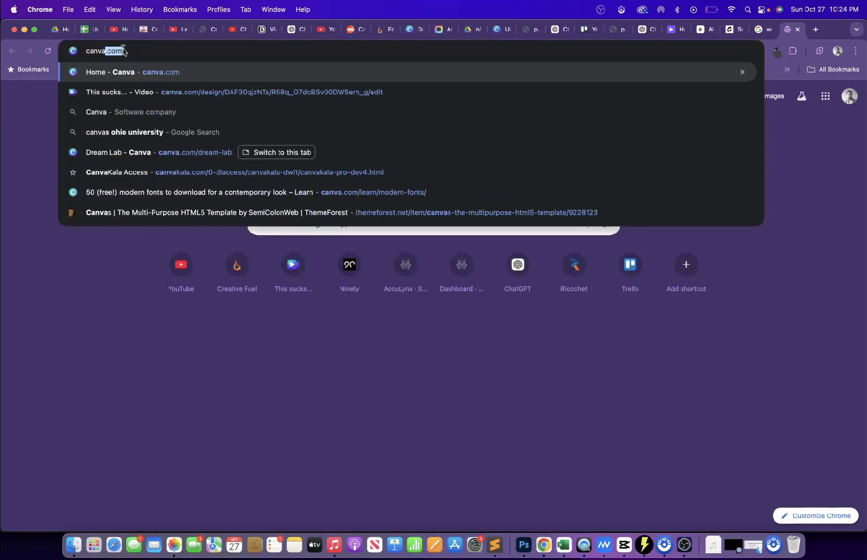
Step: Load canva.com and generate 9:16 purple-hoodie, backwards-cap avatars in Dream Lab
key(Return)
click(17, 300)
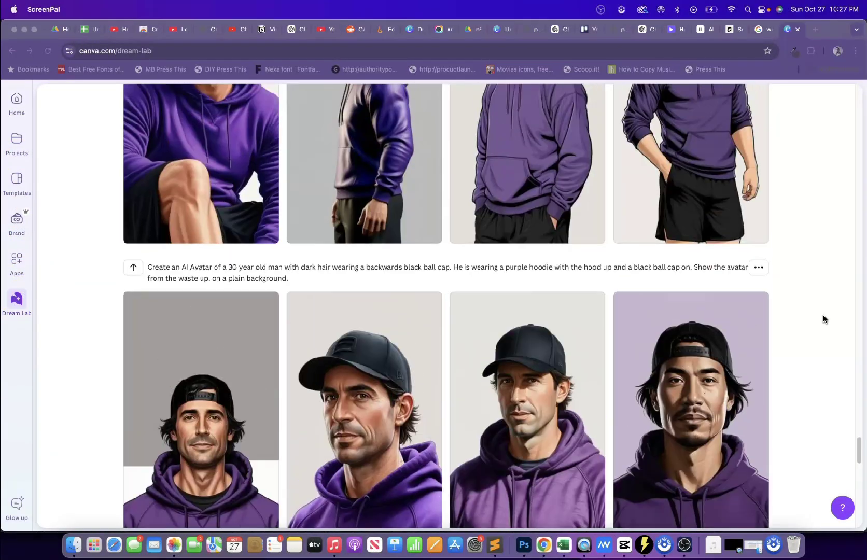
scroll(823, 314, up, 15)
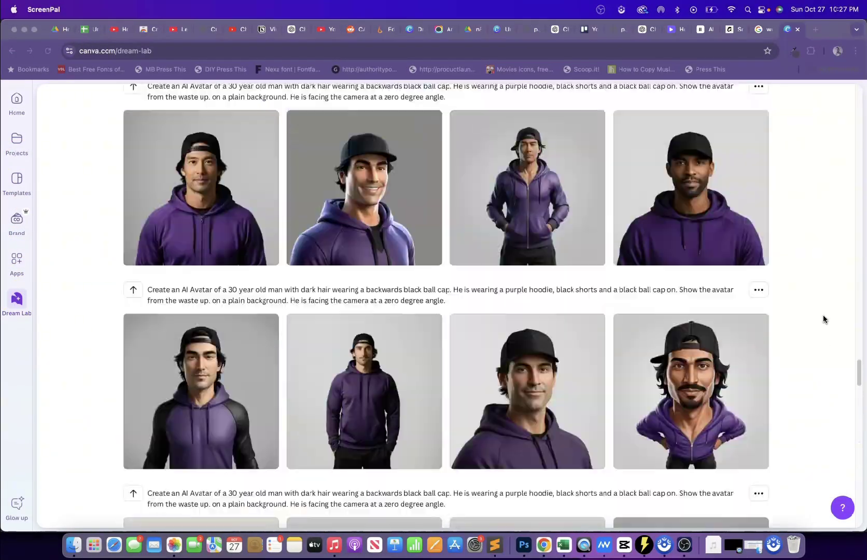
scroll(824, 318, up, 15)
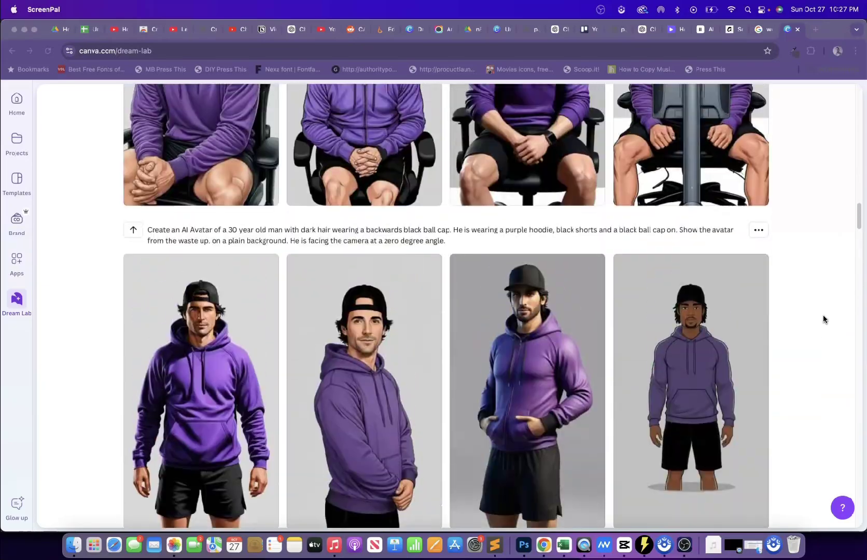
click(790, 203)
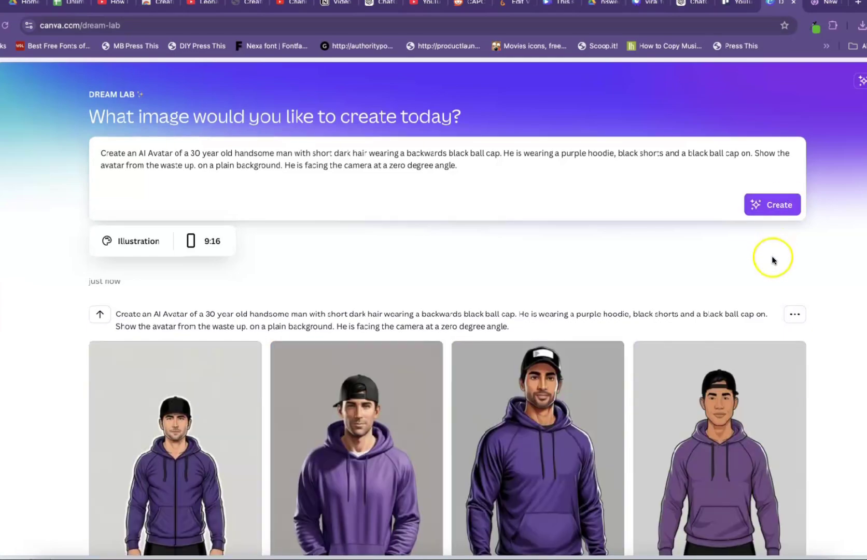
scroll(772, 259, down, 3)
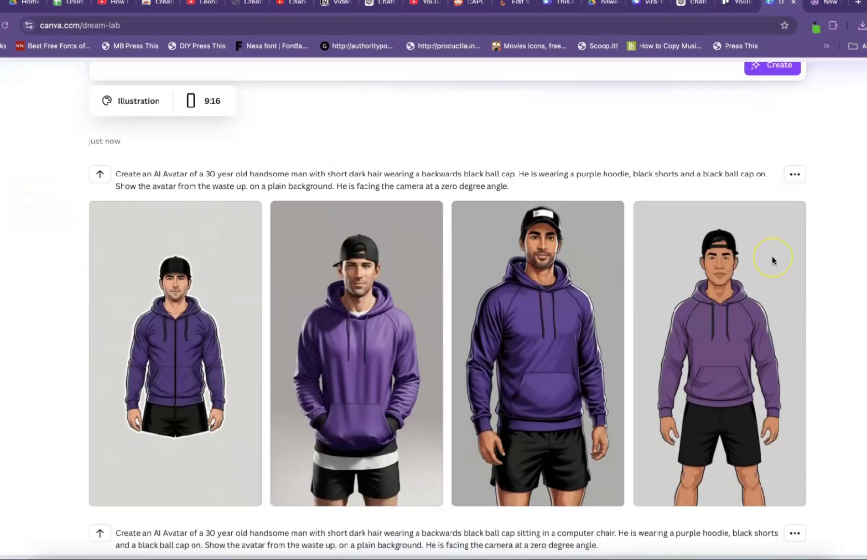
mouse_move(772, 260)
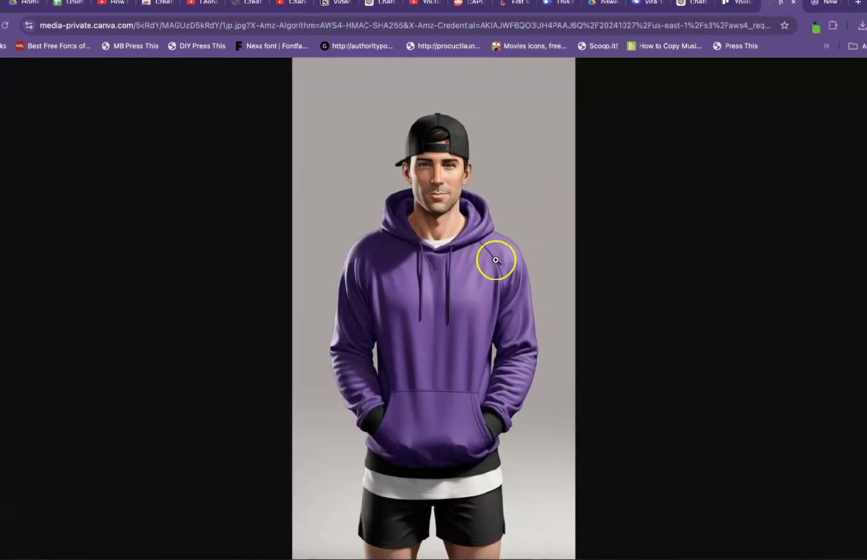
Step: Save the chosen avatar image to the Desktop as 'AI Avartar 2.0 4'
right_click(497, 257)
click(511, 279)
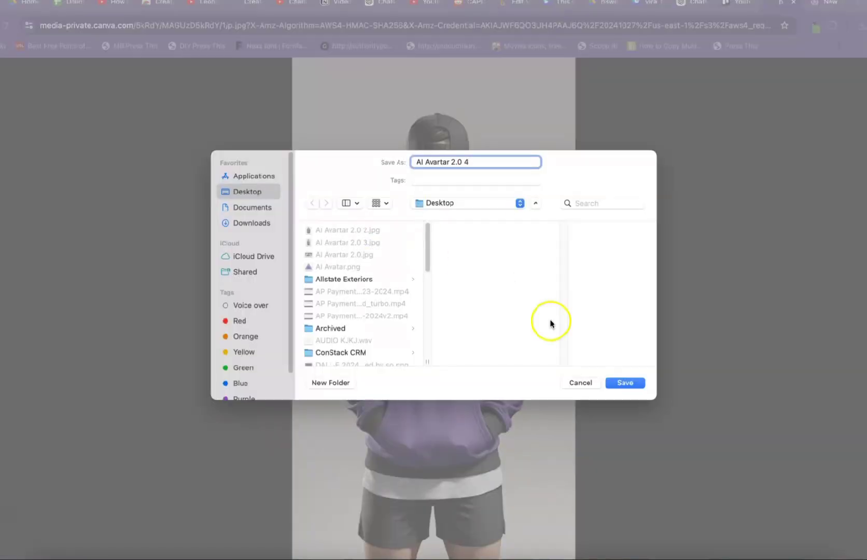
key(Return)
Step: Start a new blank custom-size 1920×1080 design
click(643, 2)
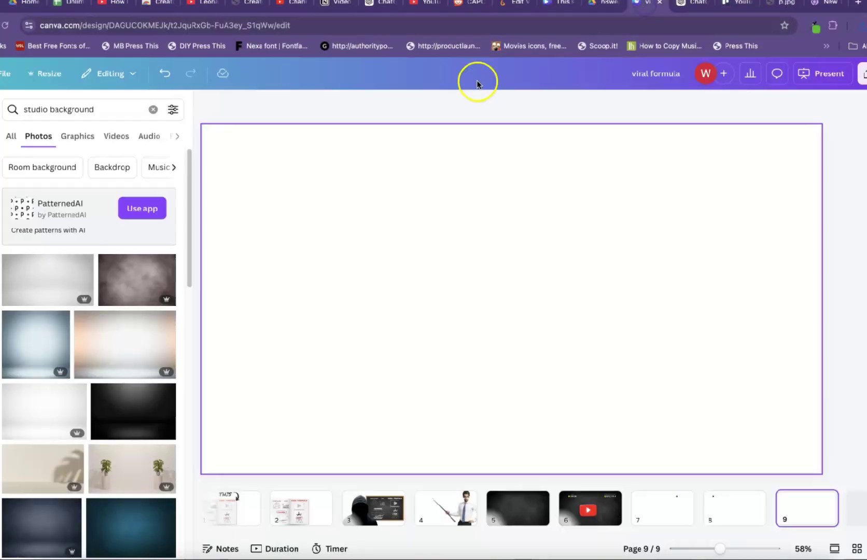
click(12, 72)
click(67, 104)
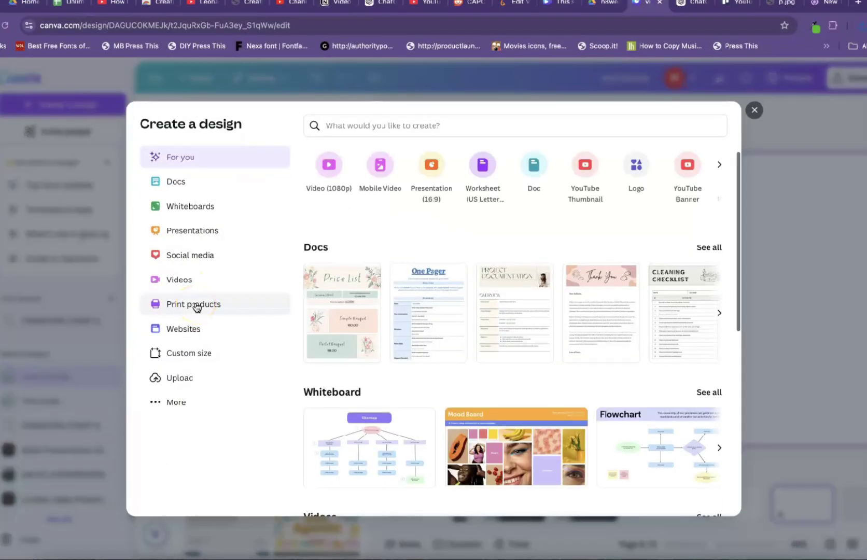
click(189, 348)
click(564, 282)
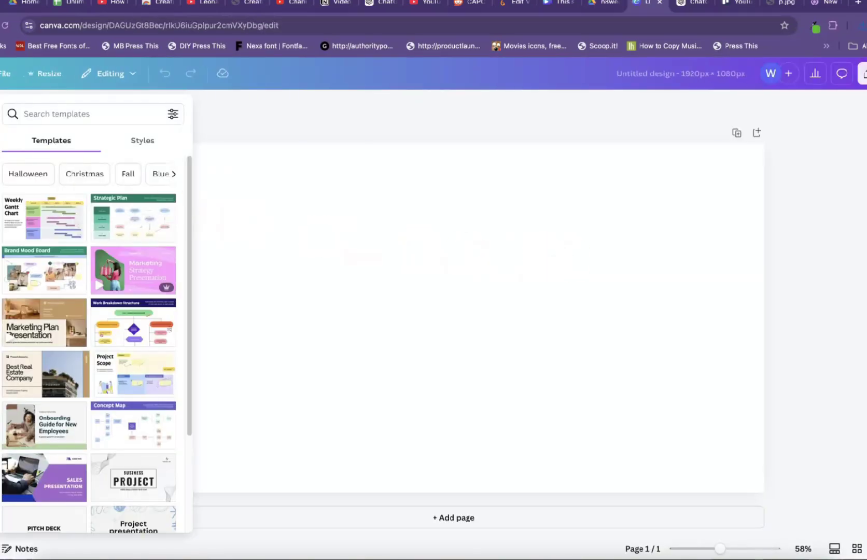
Step: Upload the avatar, remove its grey background, crop the bottom and move it to bottom centre
click(16, 558)
click(120, 183)
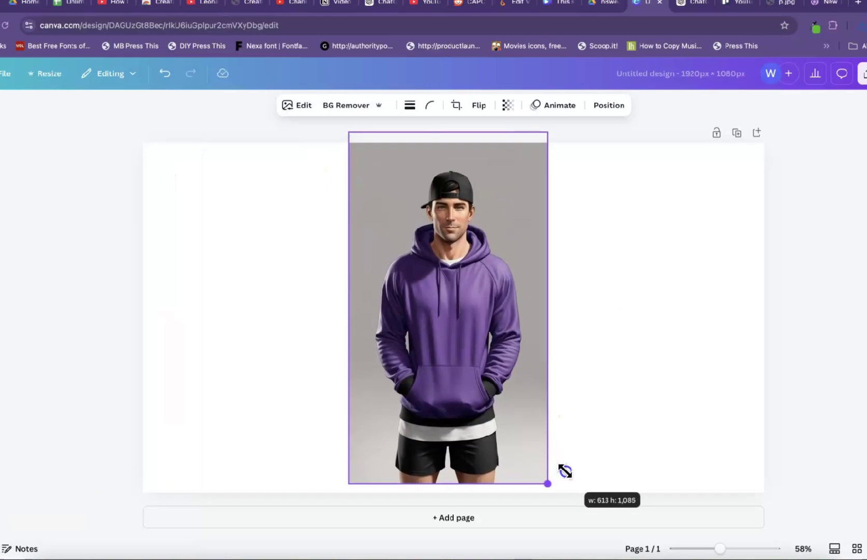
drag(565, 468, 572, 482)
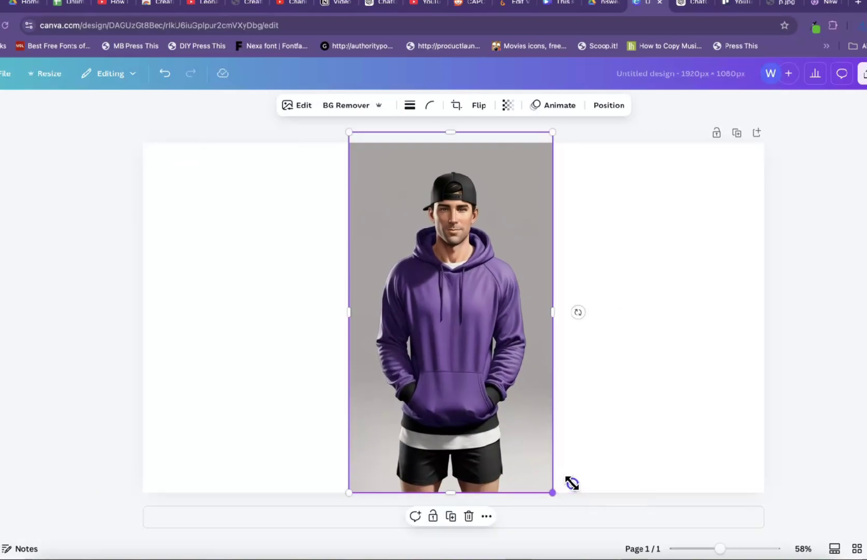
click(350, 111)
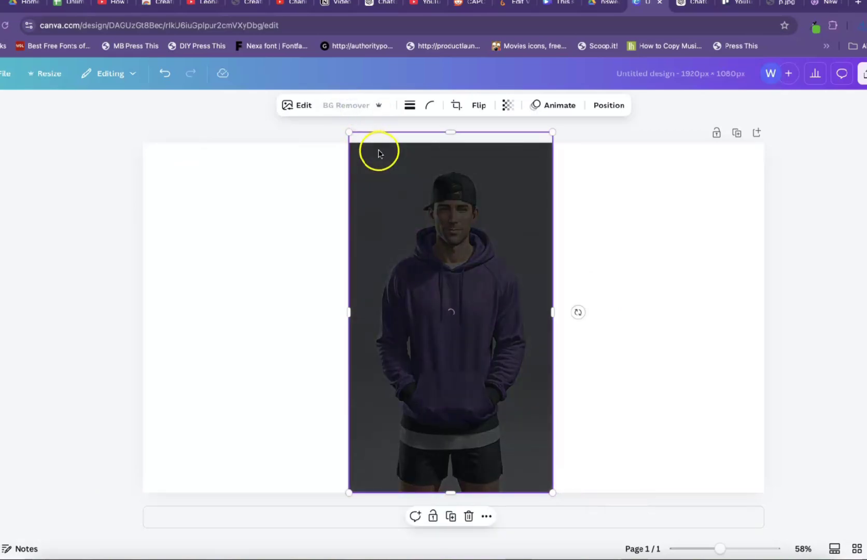
drag(450, 493, 452, 468)
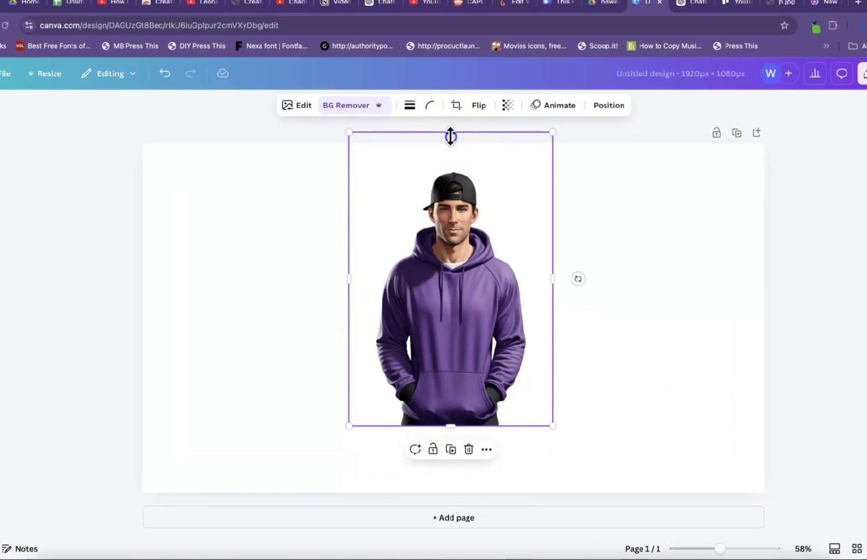
drag(508, 262, 479, 343)
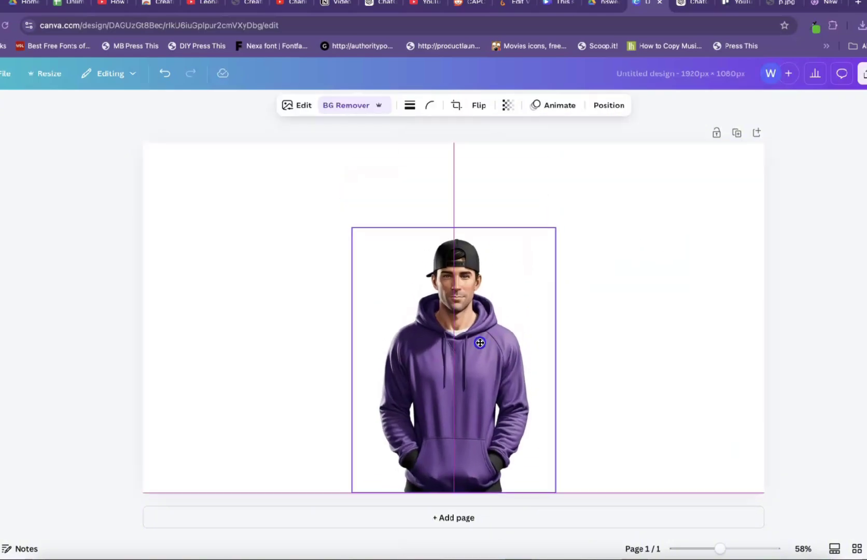
Step: Enlarge the avatar to about 854 by 1,113 and shift it slightly right
click(666, 223)
click(506, 317)
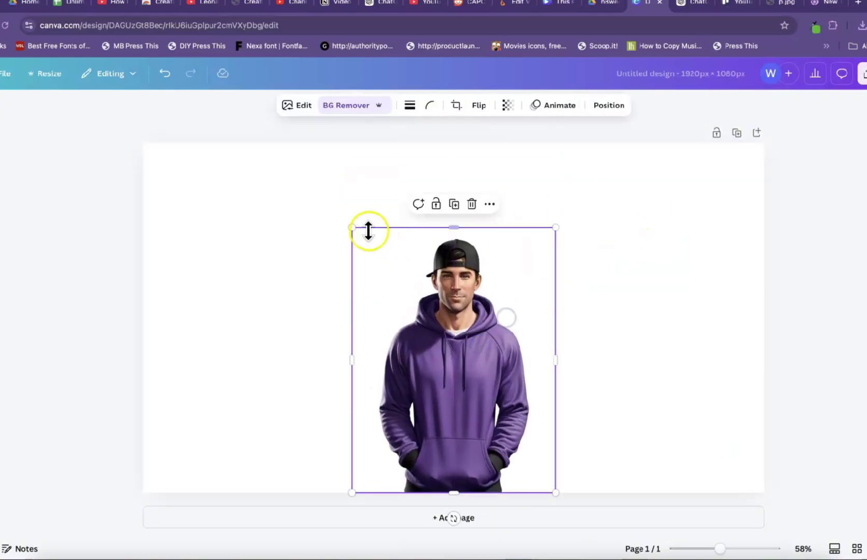
drag(358, 228, 264, 150)
drag(311, 251, 357, 252)
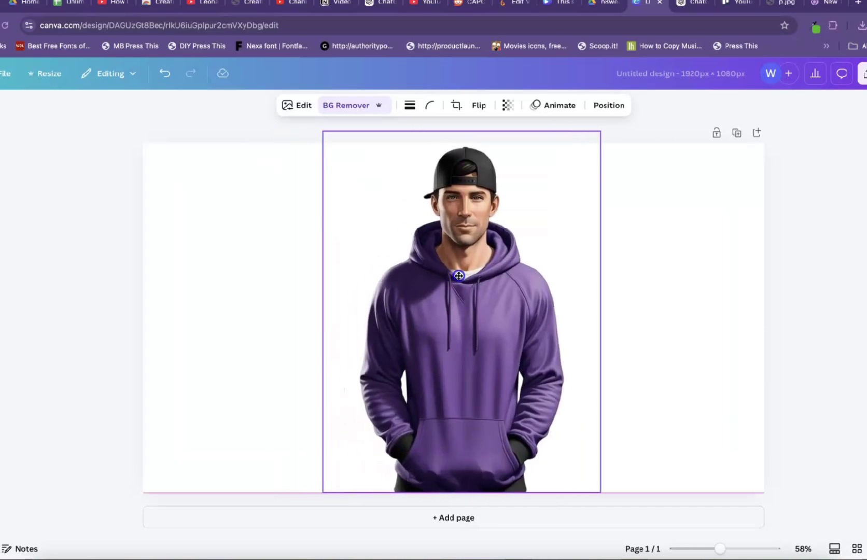
Step: Bring up the Share download settings for the page
click(289, 251)
click(863, 73)
click(721, 299)
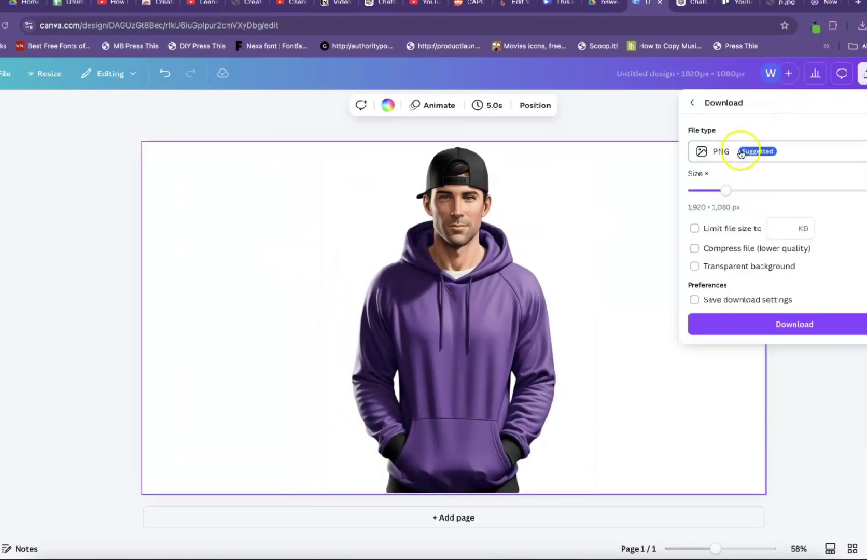
Step: Download the avatar as a PNG with a transparent background
click(741, 154)
click(731, 218)
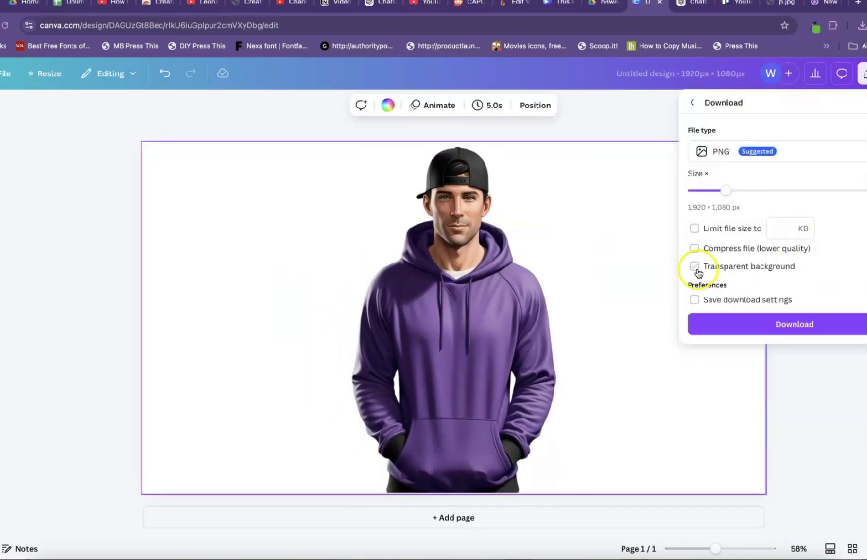
click(818, 326)
Step: Crop the bottom off the avatar for a waist-up shot
click(233, 221)
click(285, 230)
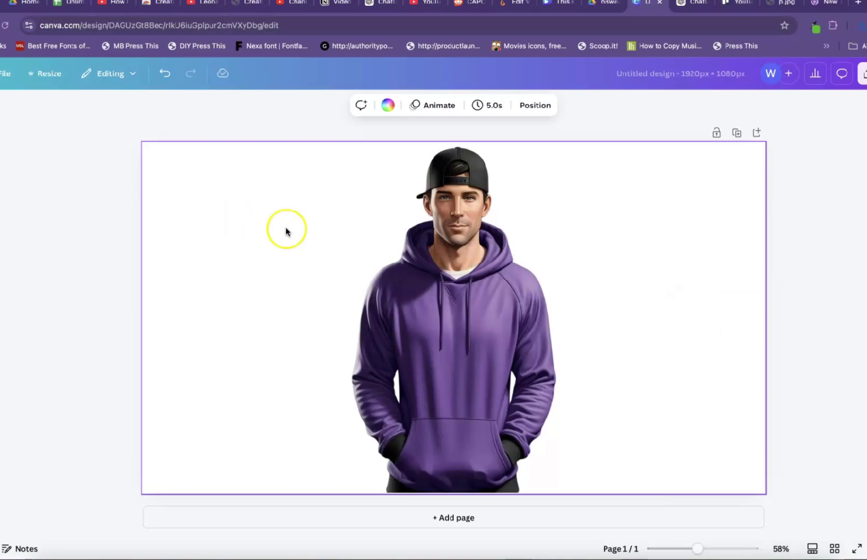
click(458, 268)
click(458, 269)
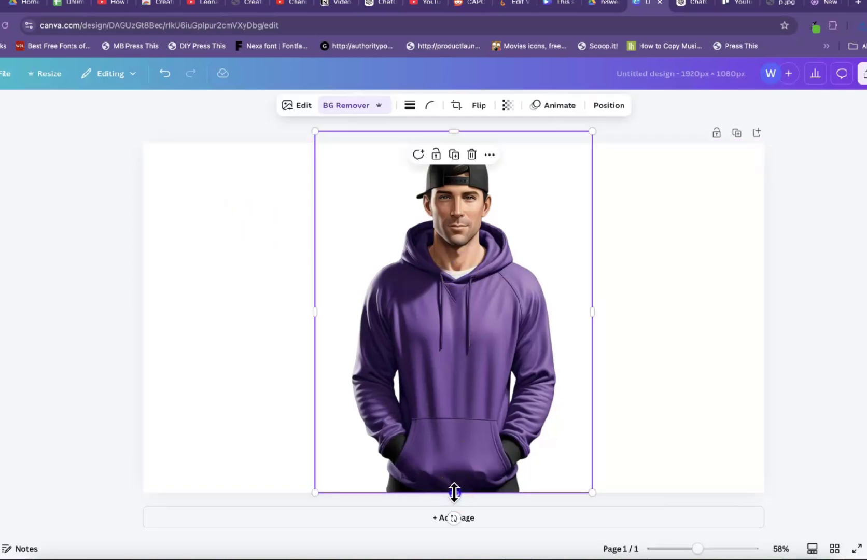
drag(454, 492, 461, 354)
Step: Enlarge the cropped avatar and centre it along the page's bottom edge
click(709, 221)
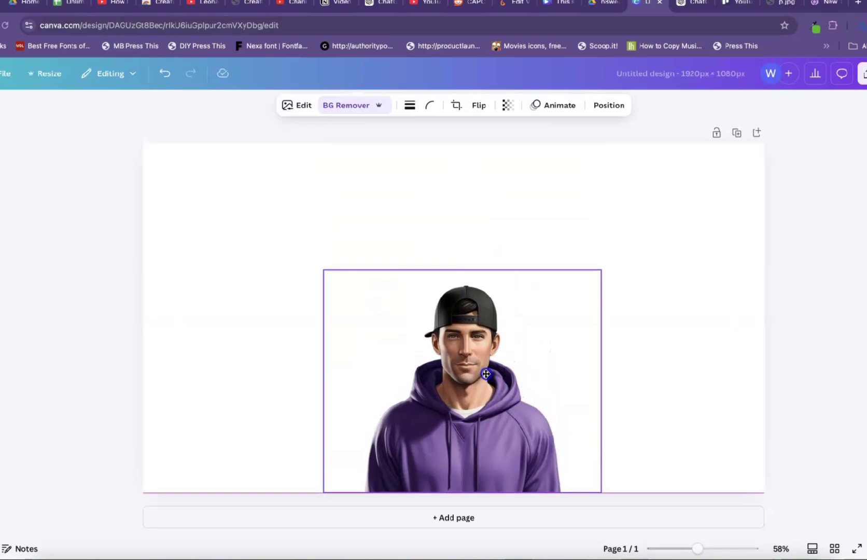
drag(323, 269, 150, 125)
drag(376, 172, 459, 168)
click(370, 132)
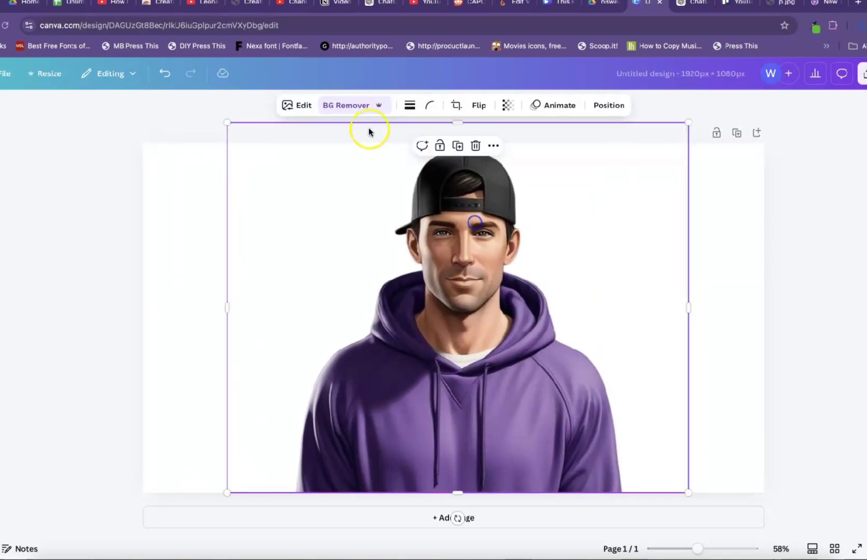
drag(229, 122, 258, 141)
drag(588, 245, 575, 243)
click(739, 246)
click(795, 235)
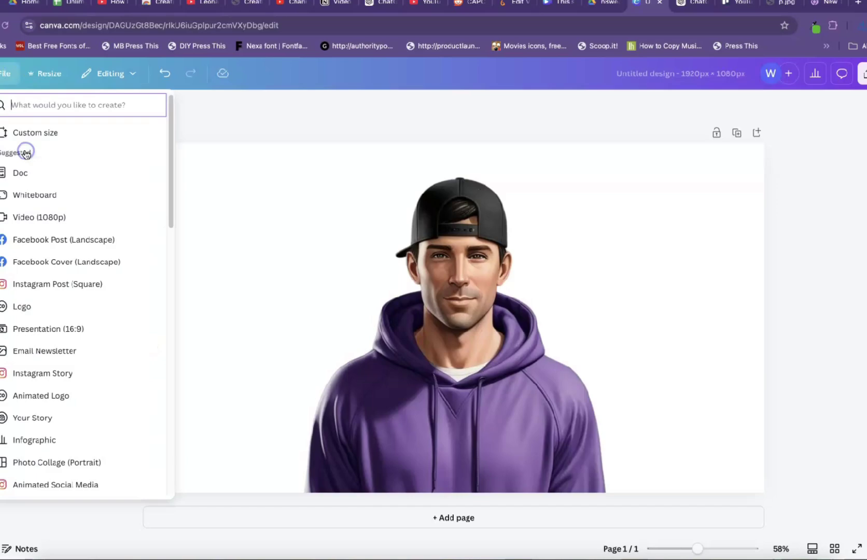
Step: Create a 1000×1000 px design and add a frame found by searching 'circle Frame'
click(30, 134)
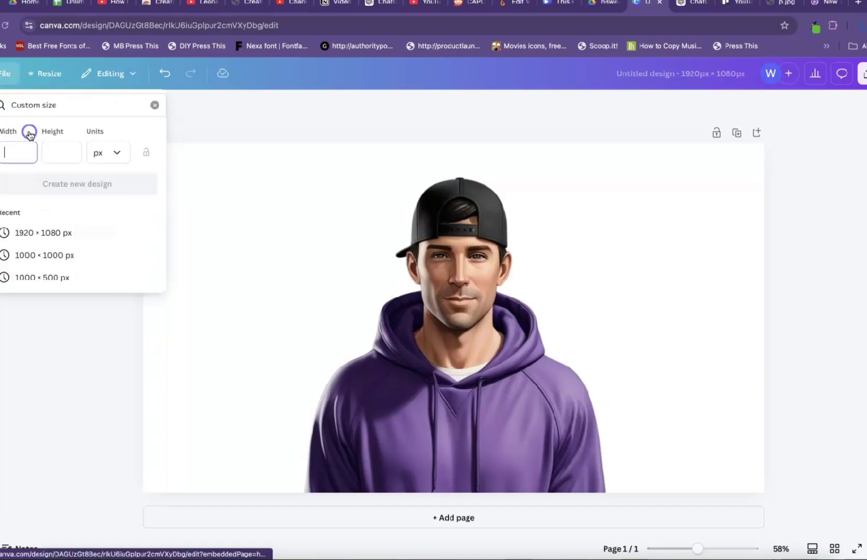
click(62, 184)
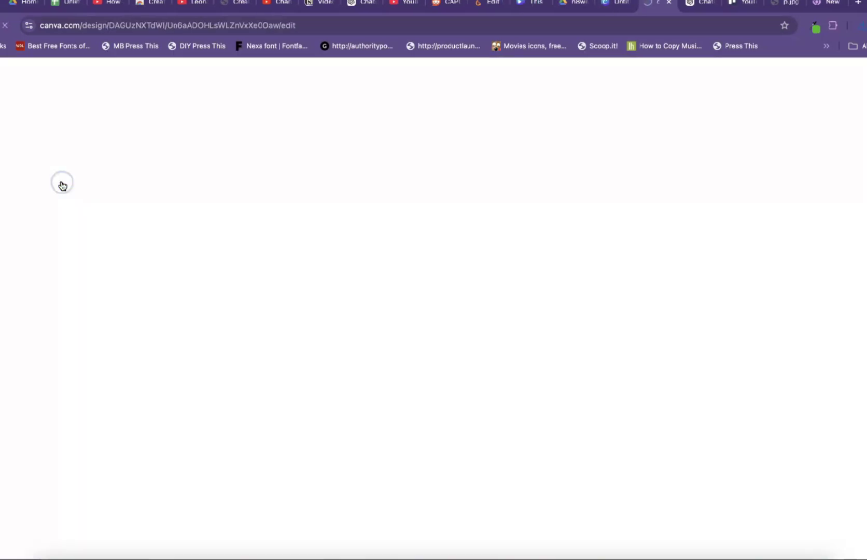
click(58, 119)
text(circle Frame)
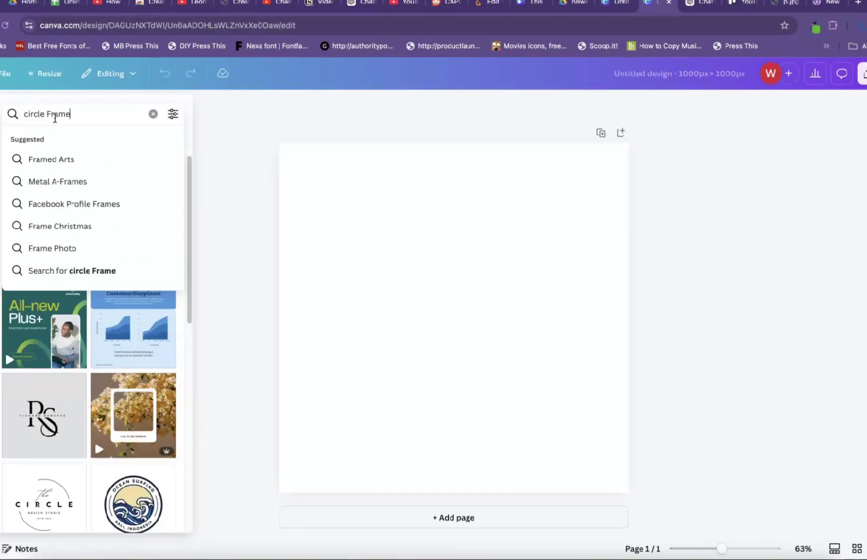
key(Return)
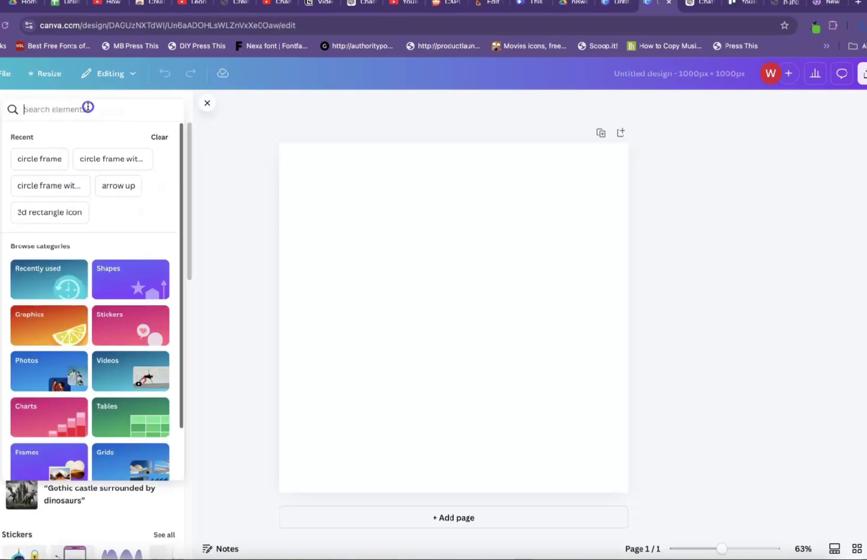
click(25, 292)
Step: Enlarge the circle frame to fill the page with a thick solid border, then generate studio backgrounds
drag(365, 229, 294, 158)
drag(542, 406, 611, 475)
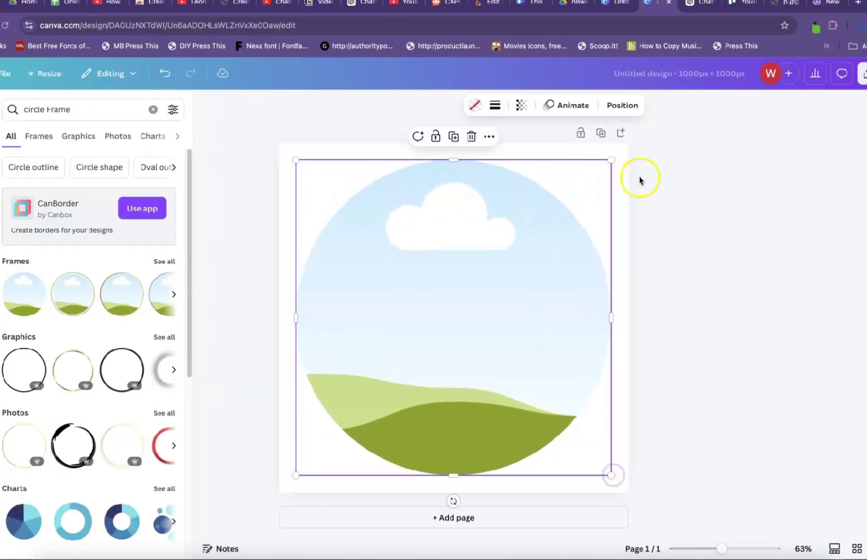
click(495, 106)
click(463, 146)
drag(425, 178, 440, 179)
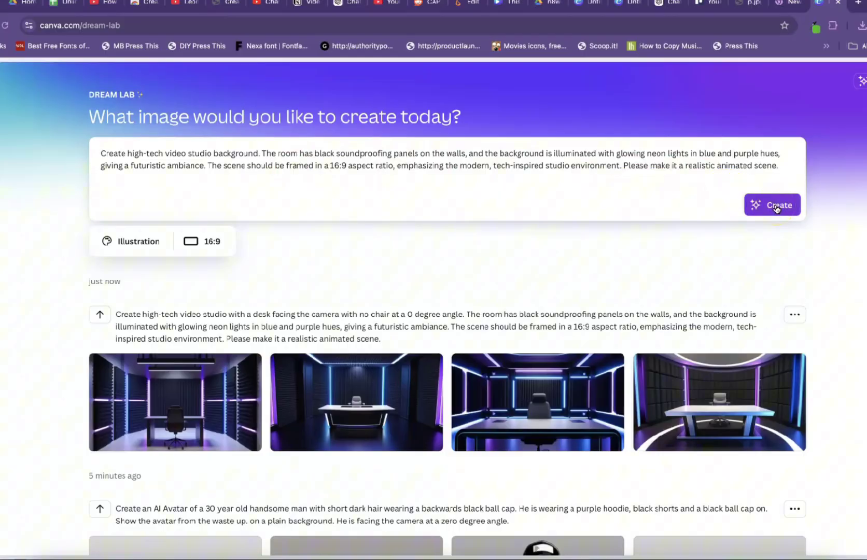
click(776, 209)
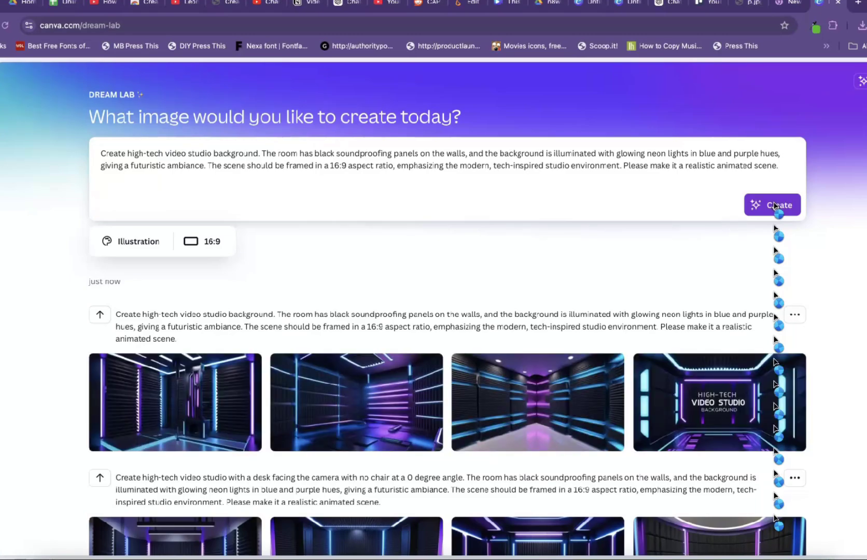
Step: Import the second neon studio image and stretch it to fill page 2
click(371, 406)
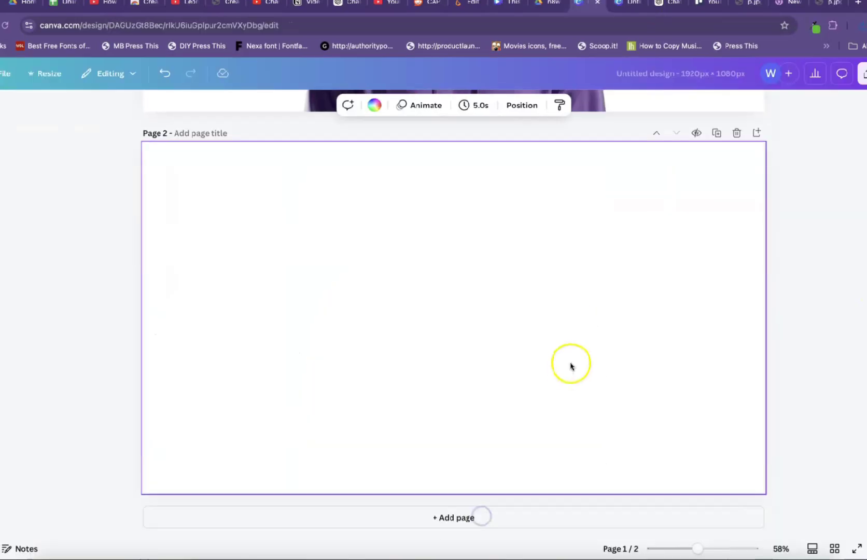
click(1, 145)
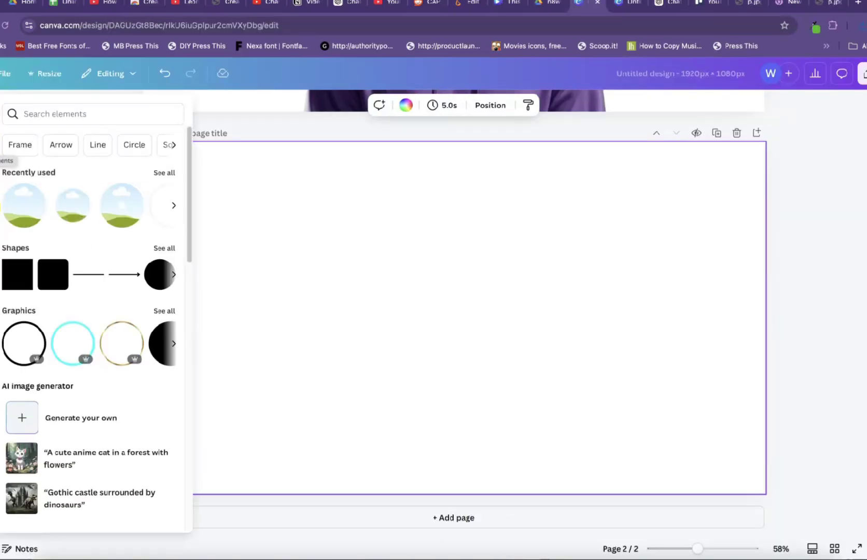
click(146, 183)
drag(608, 294, 607, 295)
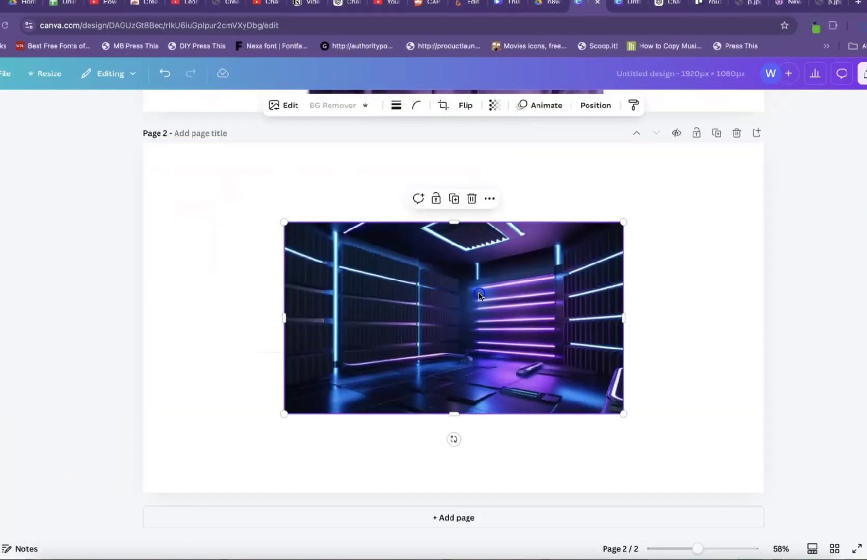
drag(508, 315, 367, 236)
drag(484, 343, 755, 513)
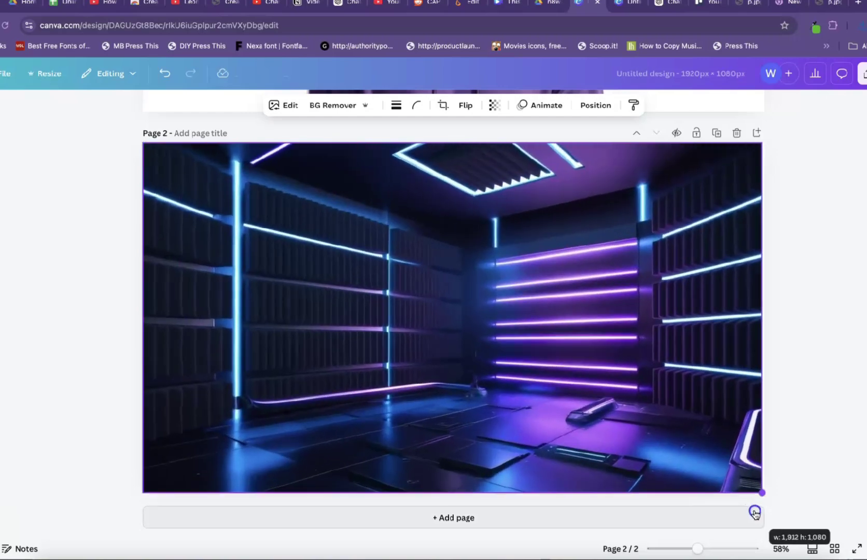
click(835, 273)
Step: Resize the avatar over the background, download page 2 and drop it into the circle frame
scroll(581, 256, up, 5)
drag(581, 256, 469, 349)
drag(240, 153, 292, 198)
drag(528, 364, 487, 360)
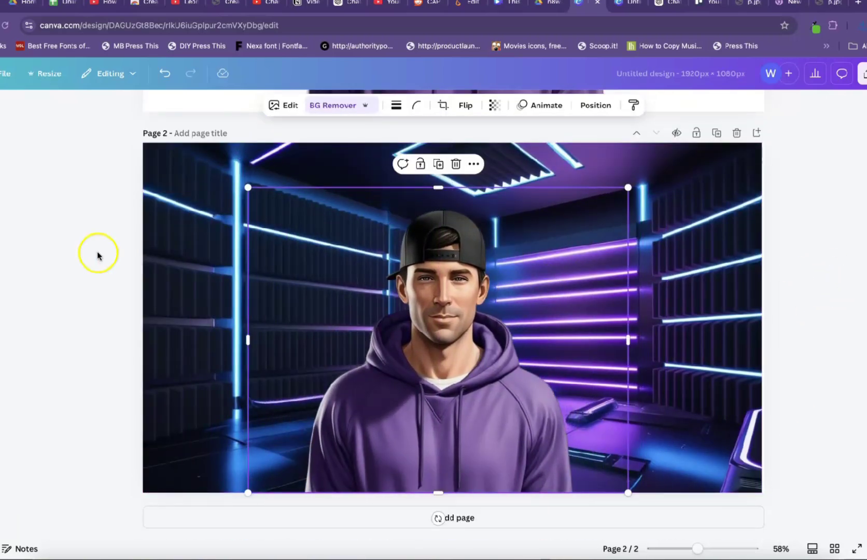
click(97, 255)
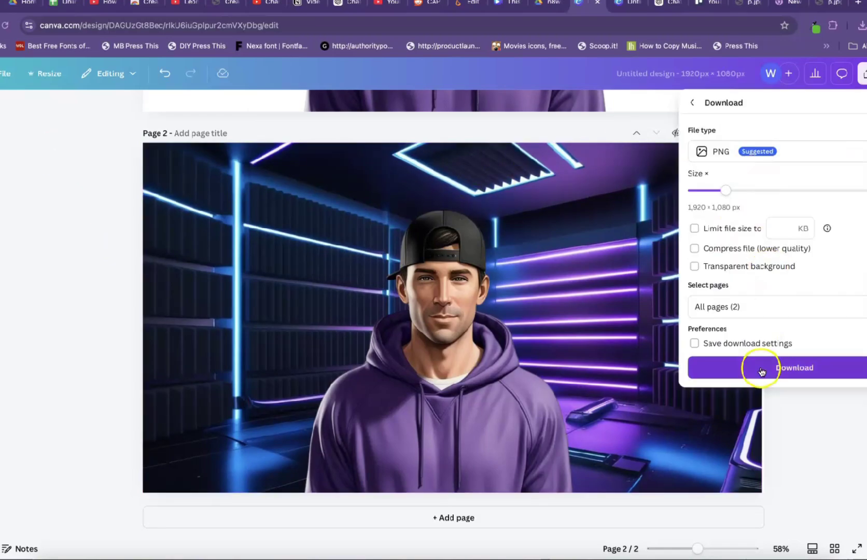
click(750, 367)
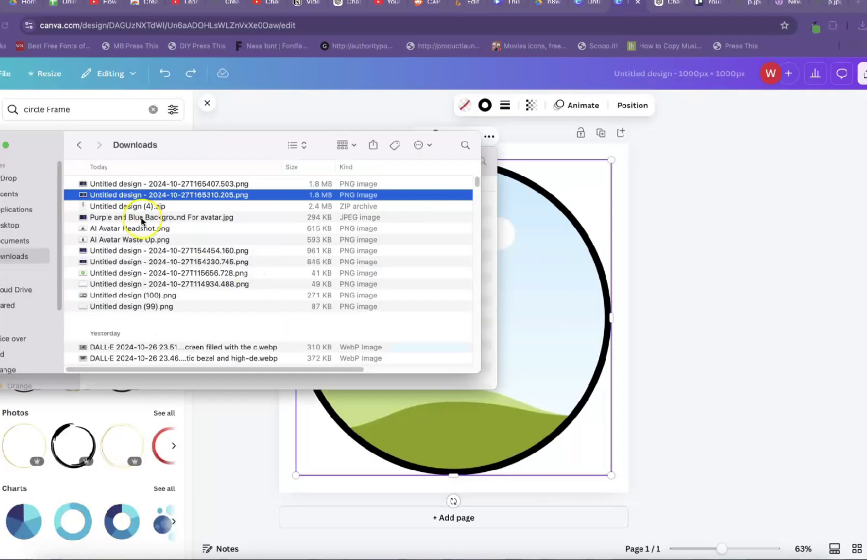
drag(171, 185, 559, 461)
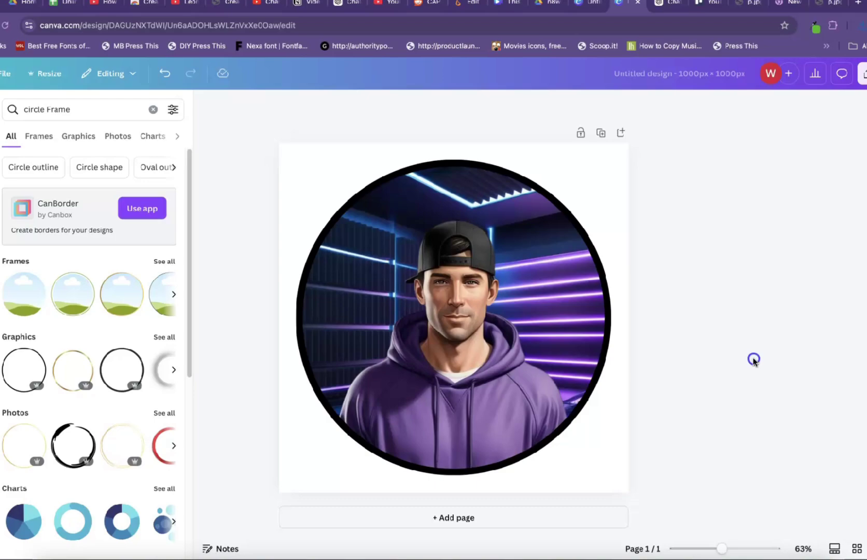
Step: Change the circle frame's border colour to dark grey #414141
click(816, 26)
click(573, 48)
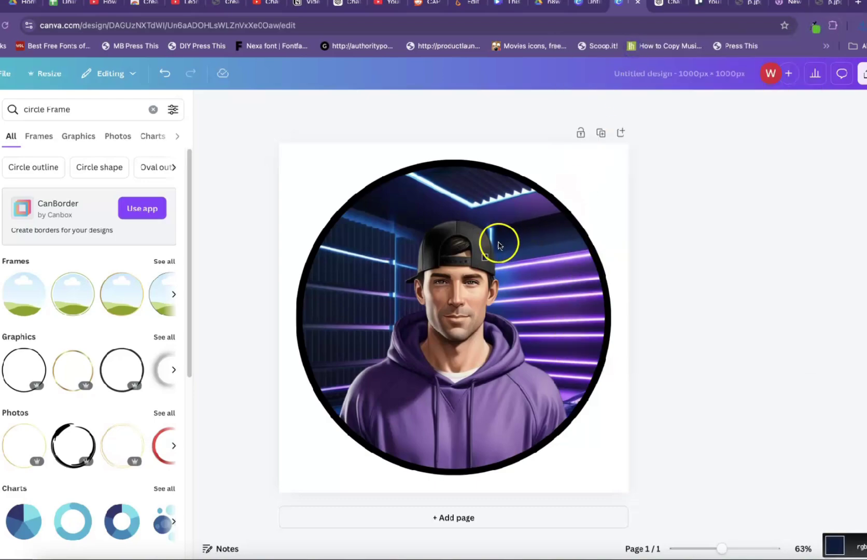
click(816, 26)
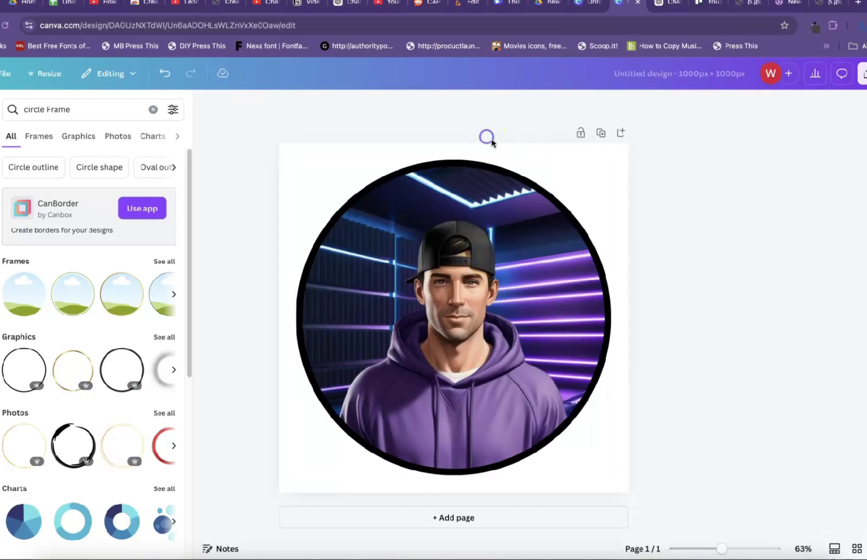
click(529, 179)
click(520, 105)
click(13, 193)
text(#414141)
click(290, 170)
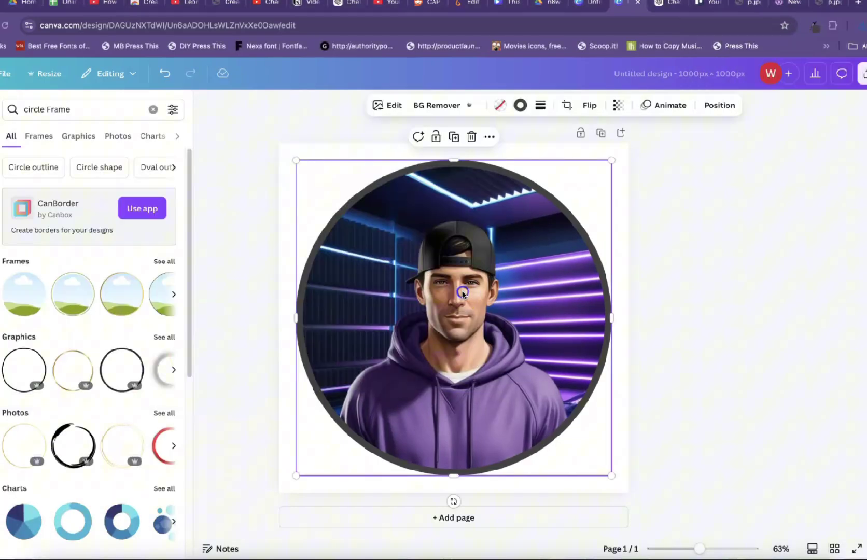
Step: Apply the Belvedere filter to the framed photo
click(386, 105)
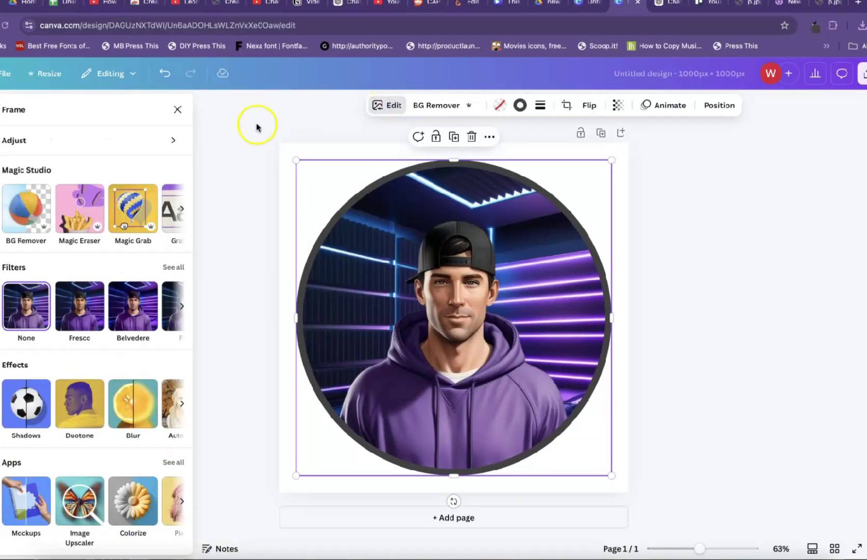
click(133, 306)
click(158, 270)
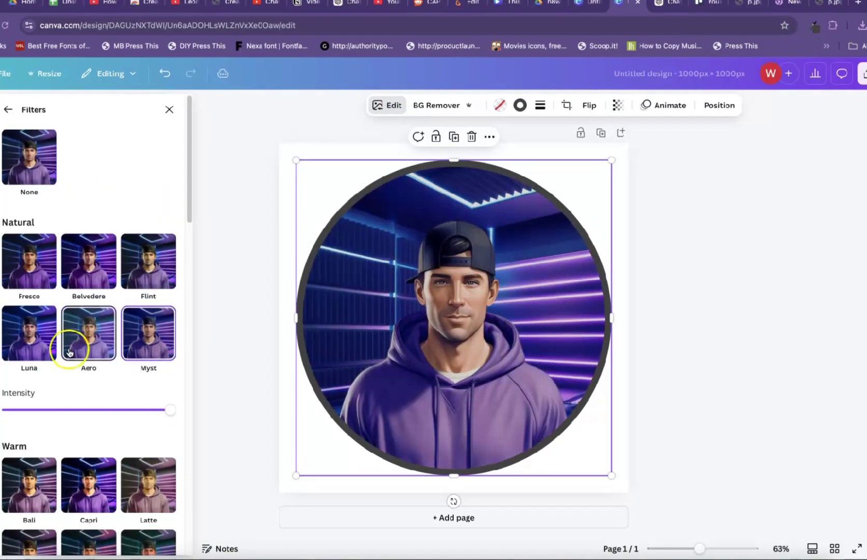
Step: Download the profile picture as PNG and open an empty CapCut project
click(691, 254)
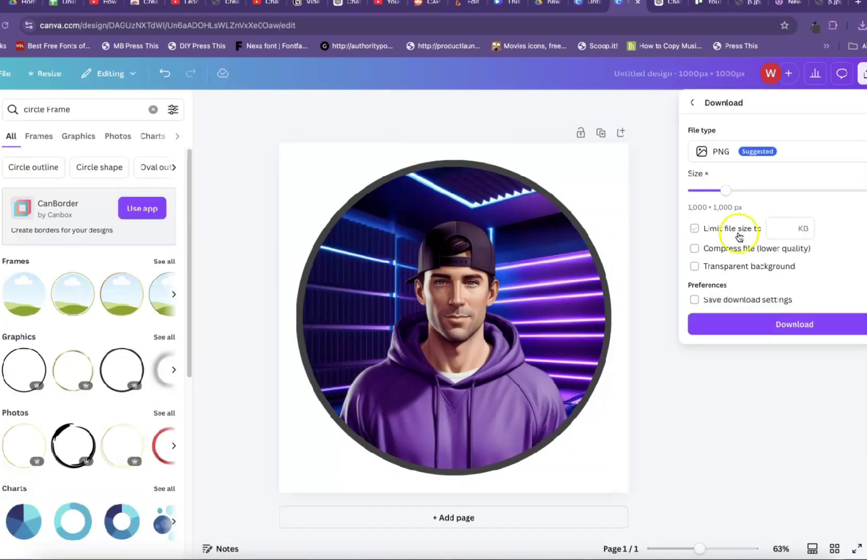
click(767, 324)
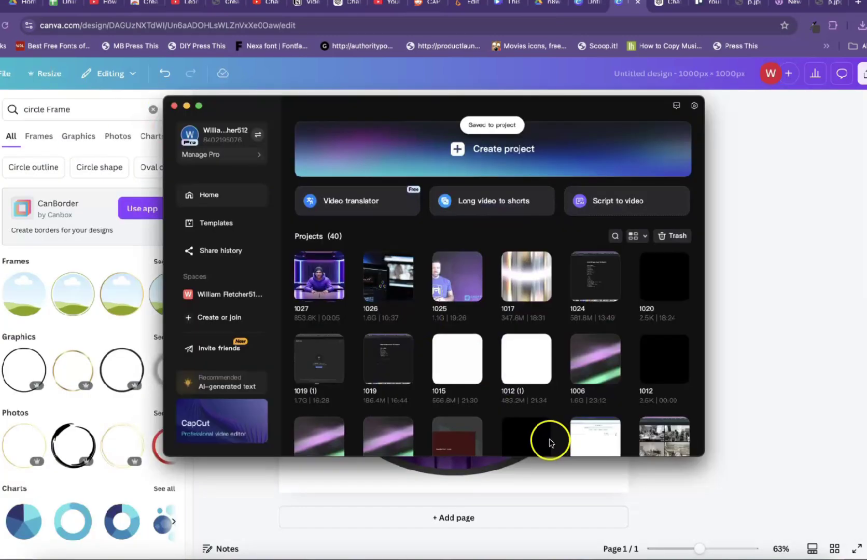
click(551, 441)
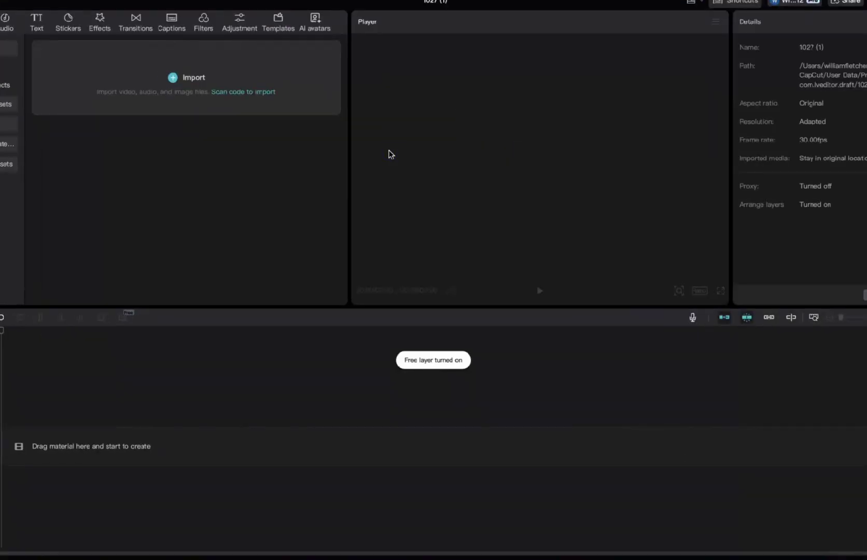
Step: Import the purple and blue background image and place it on the timeline
key(super+i)
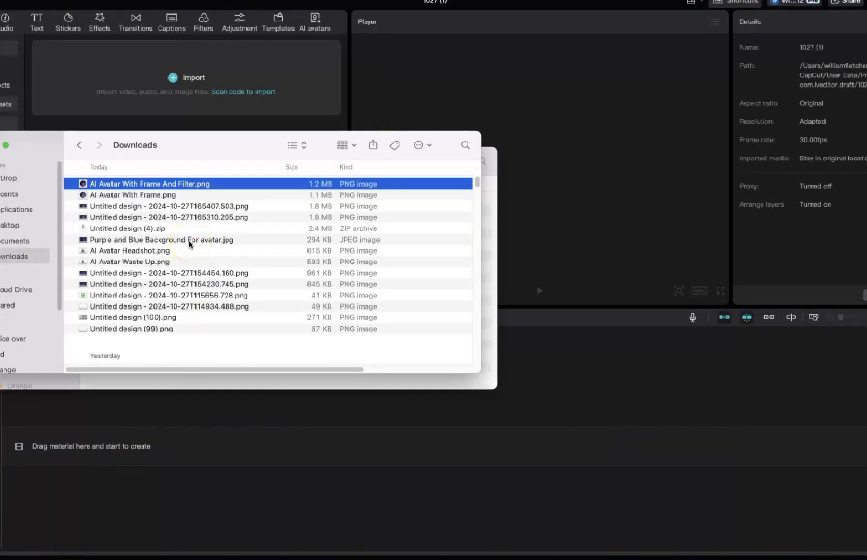
click(119, 206)
key(space)
key(Down)
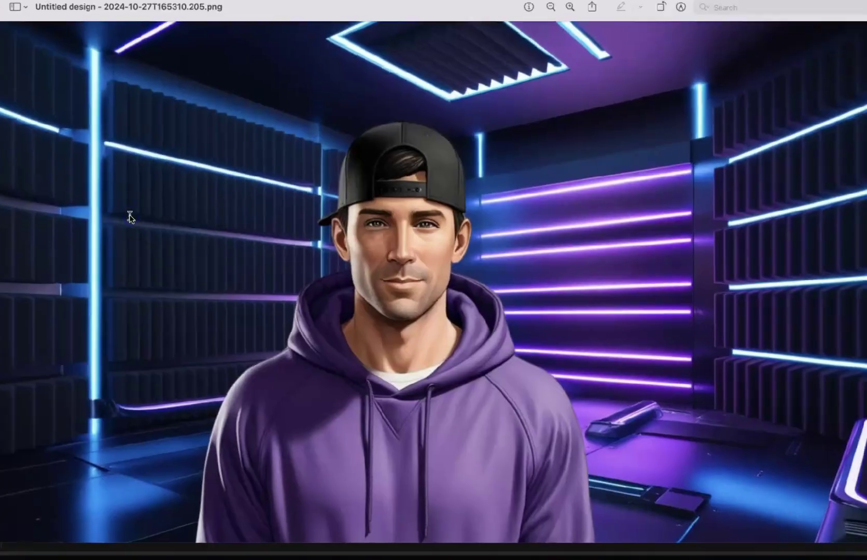
key(space)
drag(134, 238, 130, 455)
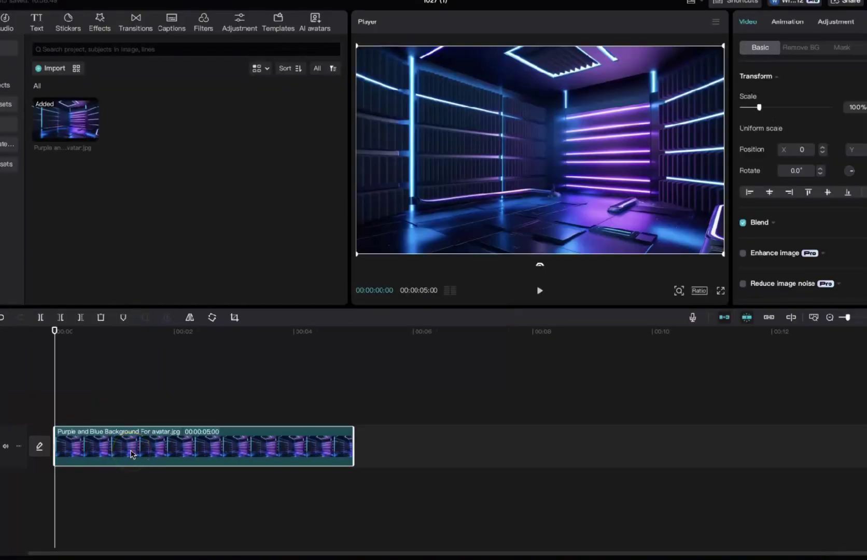
Step: Add the waist-up avatar as a new track and move it to the right of frame
click(44, 558)
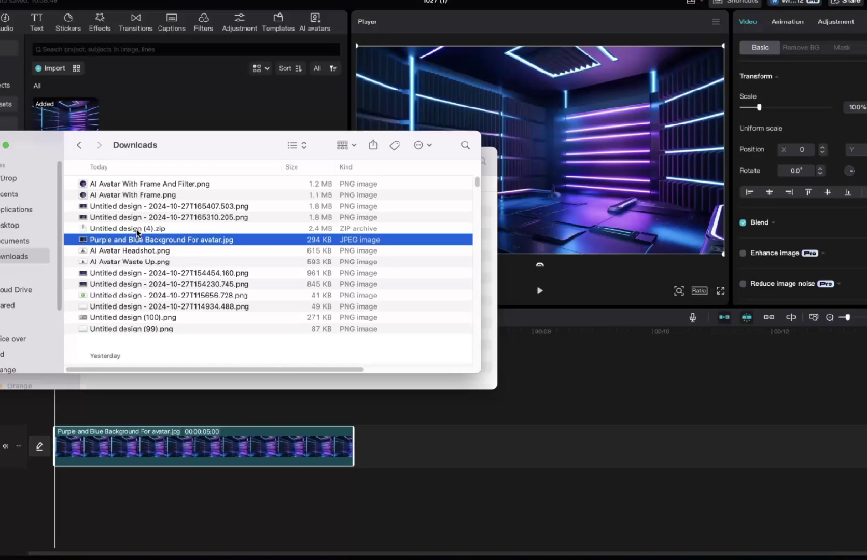
drag(129, 262, 130, 407)
drag(590, 136, 646, 190)
click(452, 394)
click(81, 407)
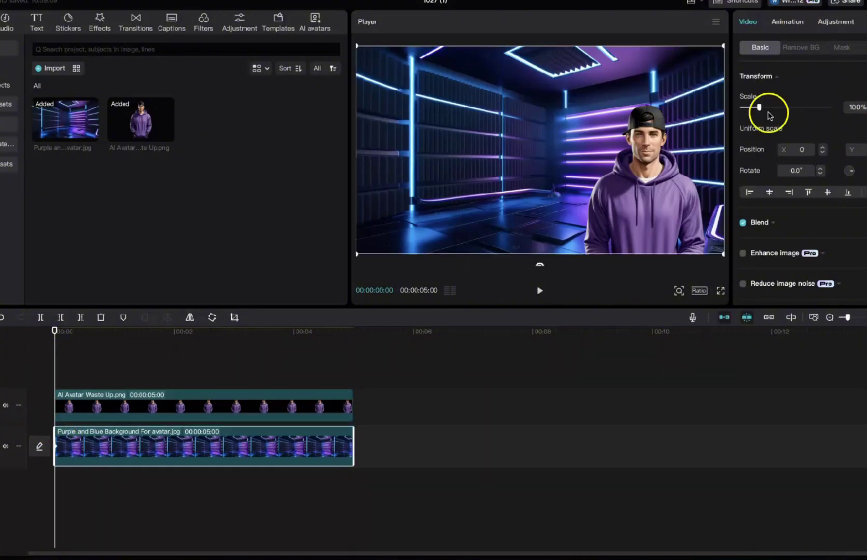
Step: Undo a 94% background scale, replay the sequence, and complete the office background prompt
drag(759, 107, 778, 122)
key(super+z)
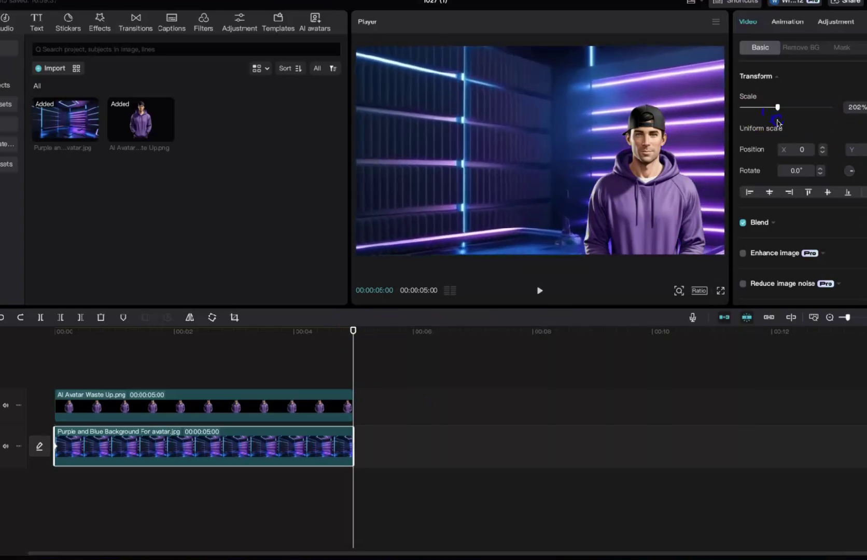
click(59, 332)
key(space)
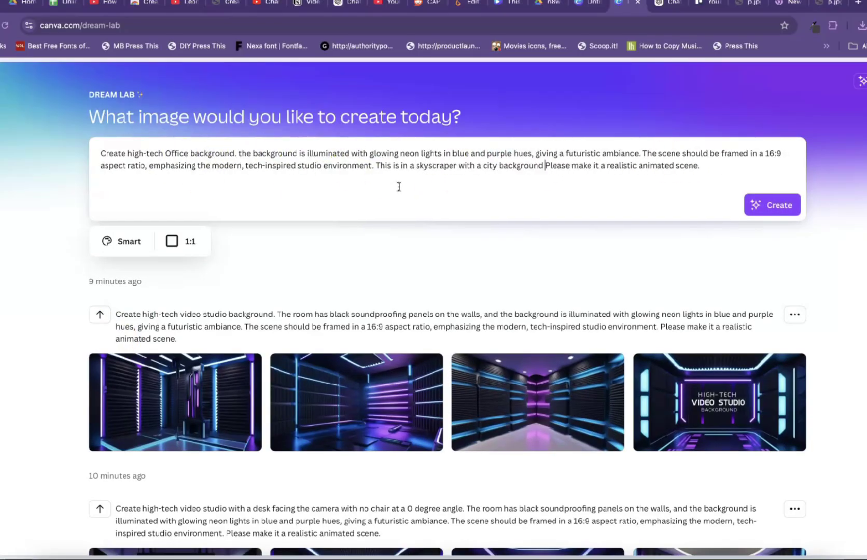
text(.)
click(776, 214)
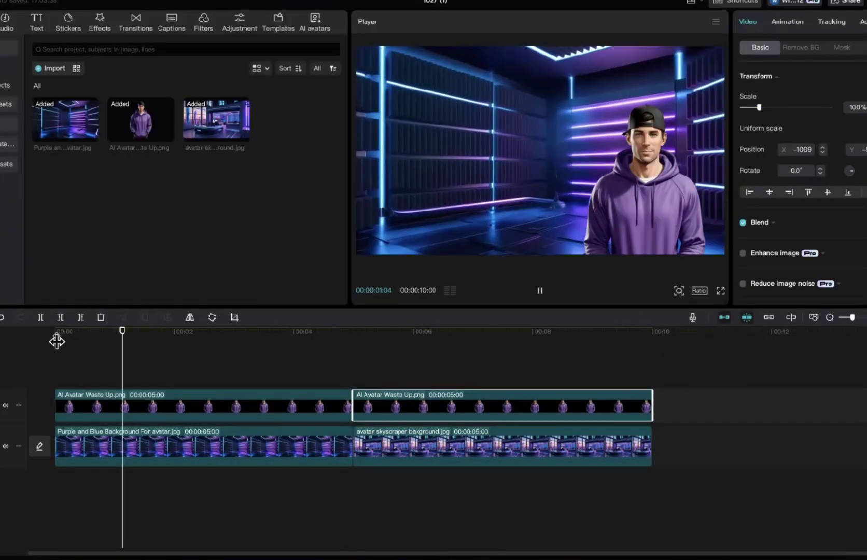
Step: Search Stock materials for 'futuristic background' and swap in the virtual news studio clip
click(269, 442)
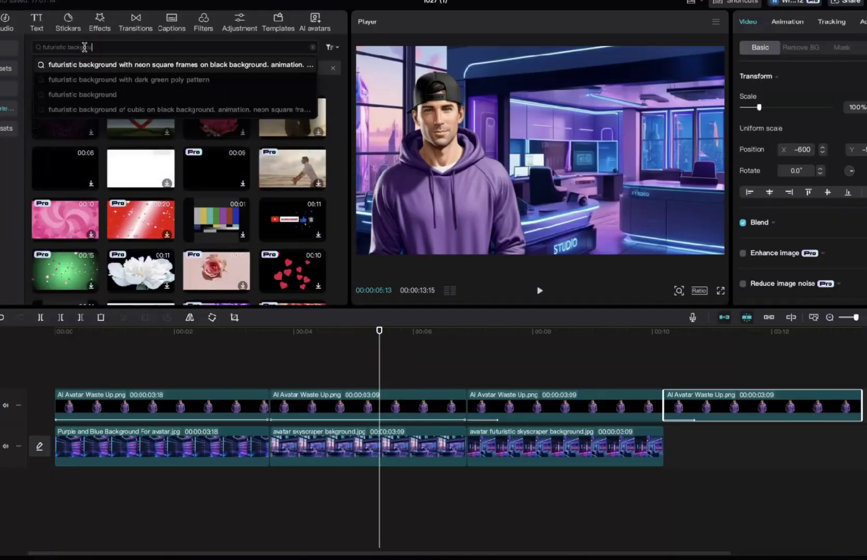
key(Return)
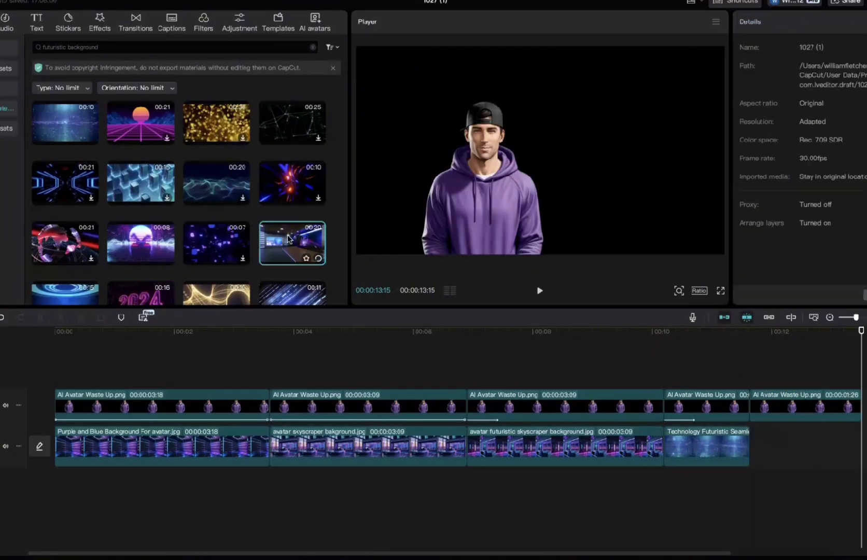
click(550, 457)
click(536, 446)
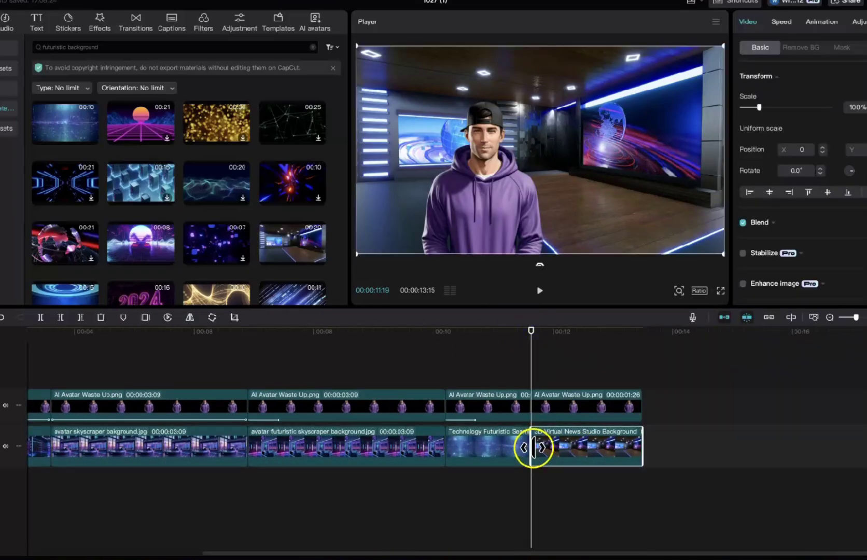
Step: Give the avatar the Pan Left animation and add the light-streak background at the end
click(665, 126)
click(787, 21)
click(757, 197)
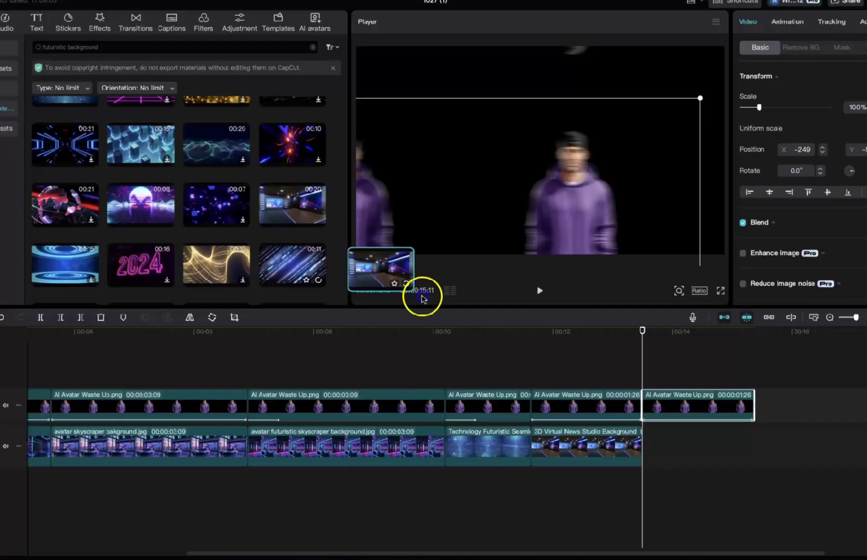
drag(422, 294, 659, 456)
click(793, 449)
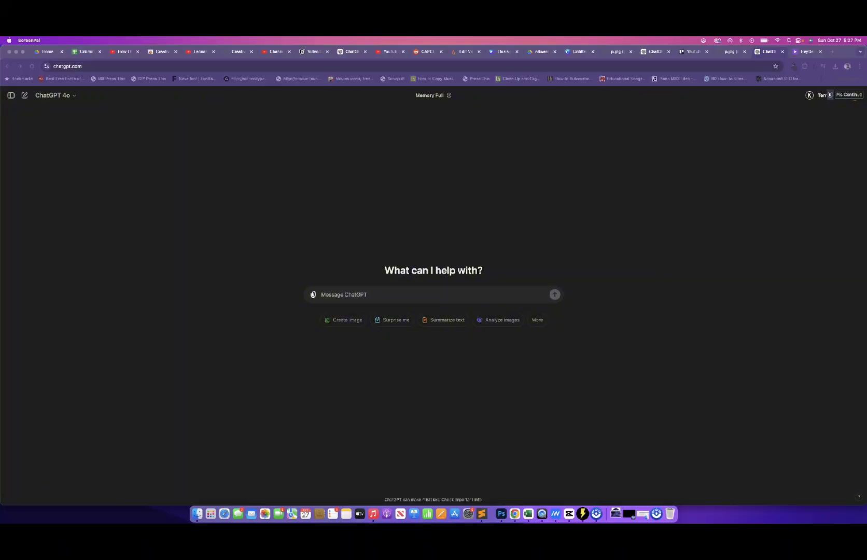
Step: Check the CapCut edit and begin a ChatGPT message for the 15-second avatar script
click(359, 295)
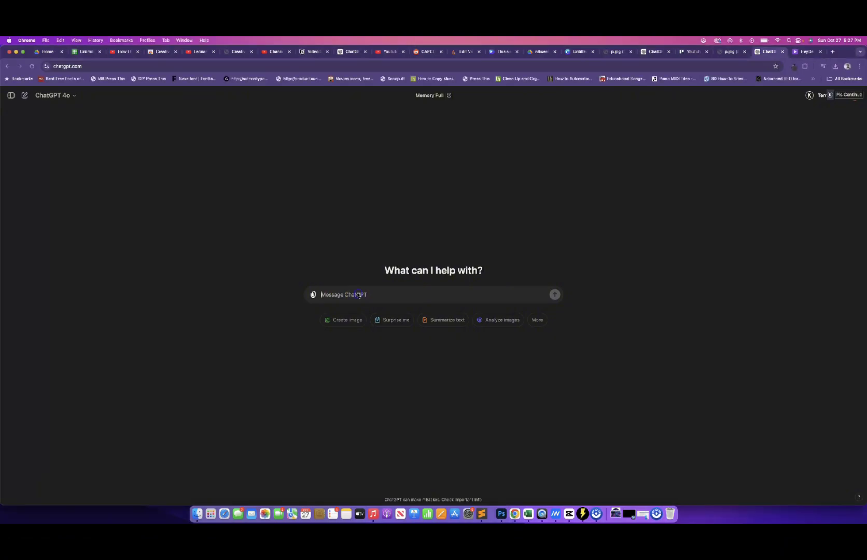
click(568, 512)
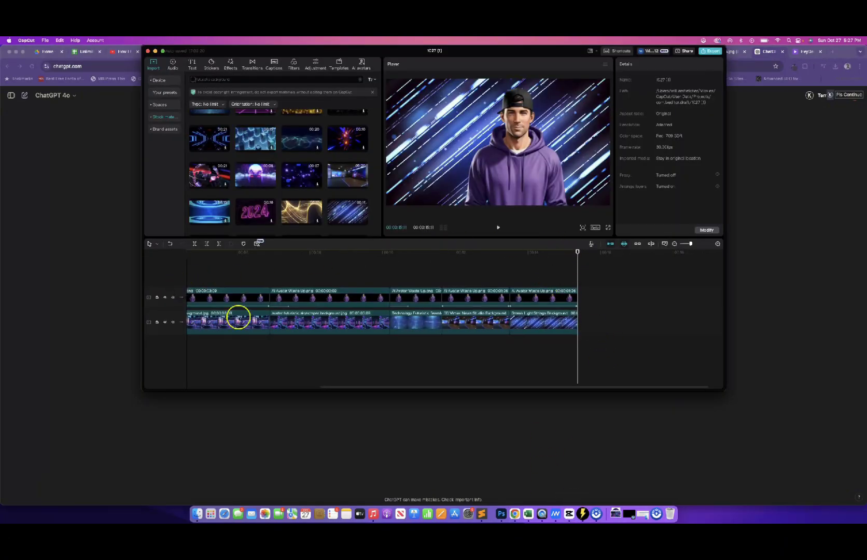
click(398, 457)
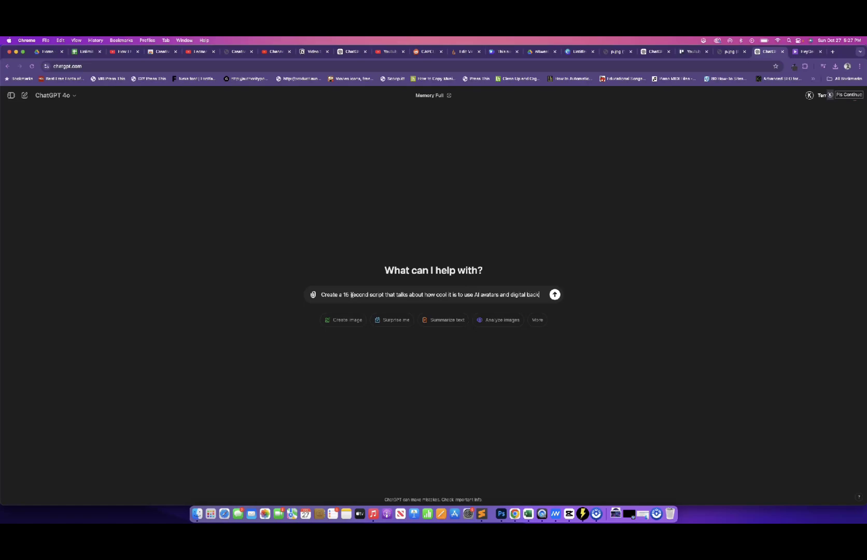
Step: Finish and send the prompt for a 15-second faceless YouTube channel script
text(grounds to create faceless youtube channels. This should be enough words to giv)
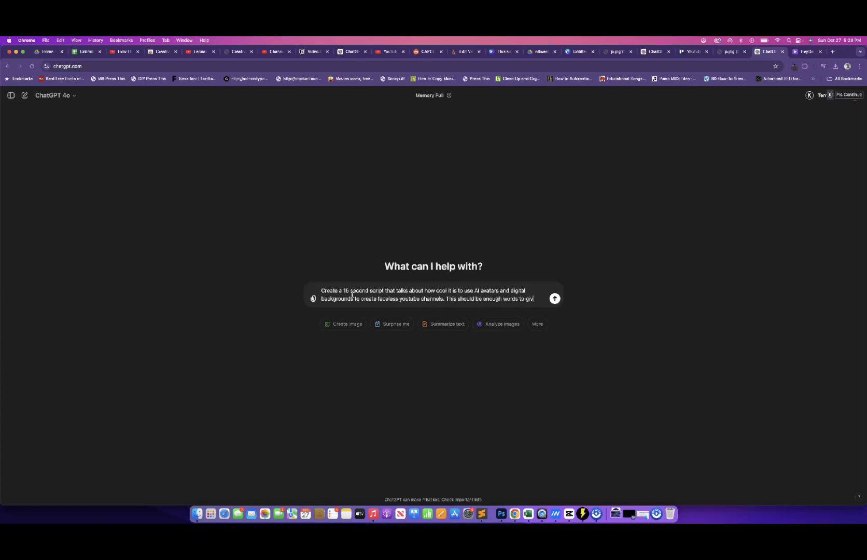
text(15 seconds of audio exactly)
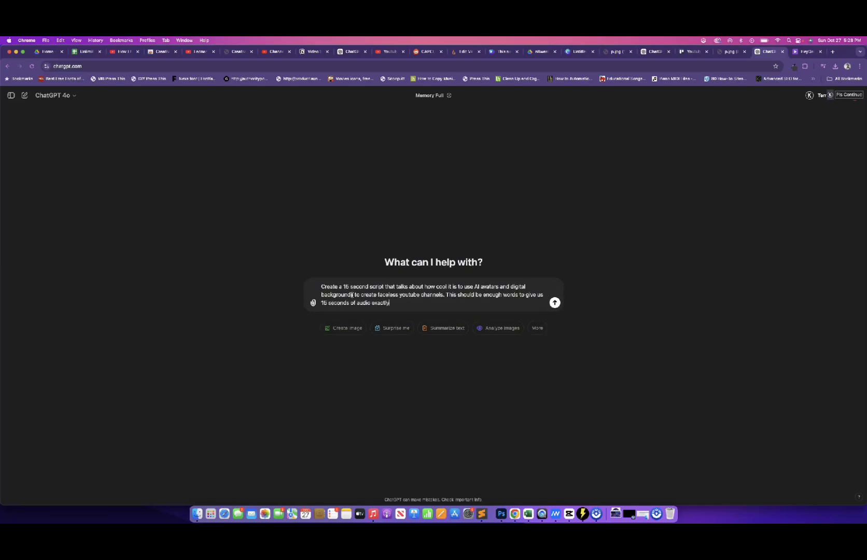
key(Return)
Step: Select and copy the quoted script from ChatGPT's reply, then open a new tab
click(352, 203)
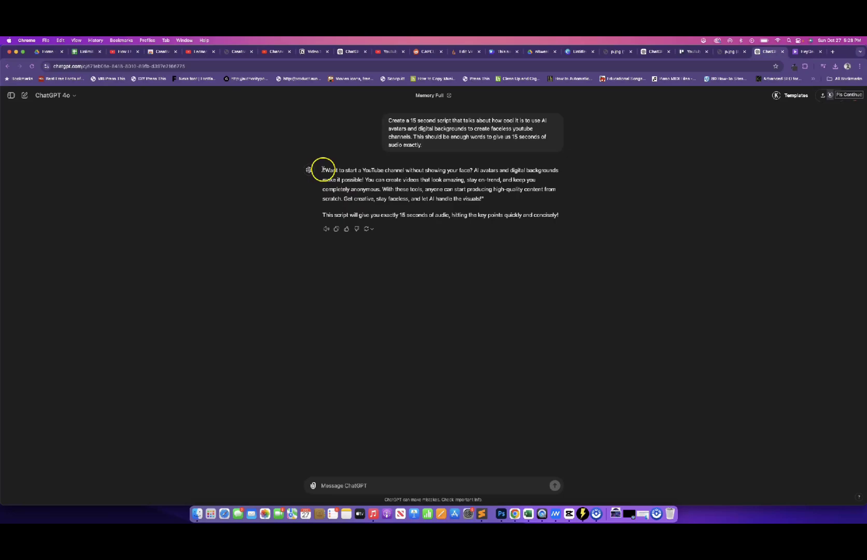
drag(326, 171, 481, 199)
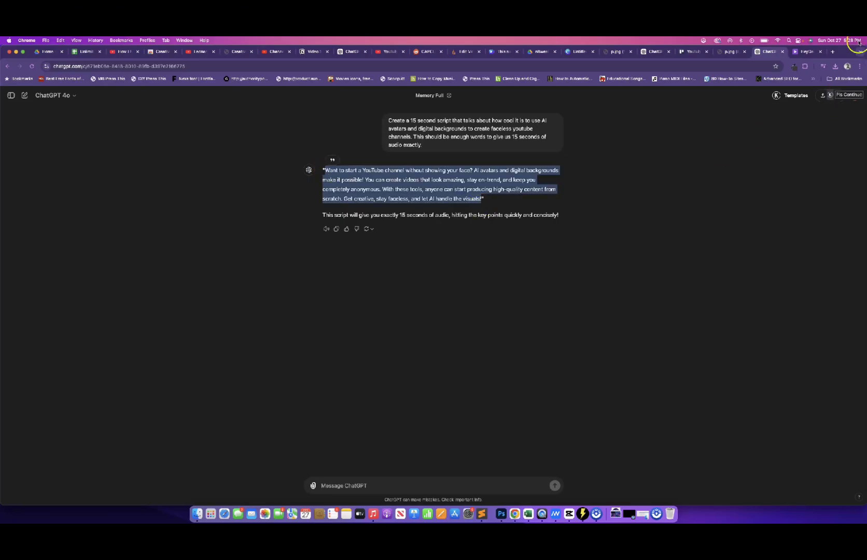
click(832, 53)
Step: Open ElevenLabs, log in, and paste the script into Text to Speech
text(eleven)
click(694, 130)
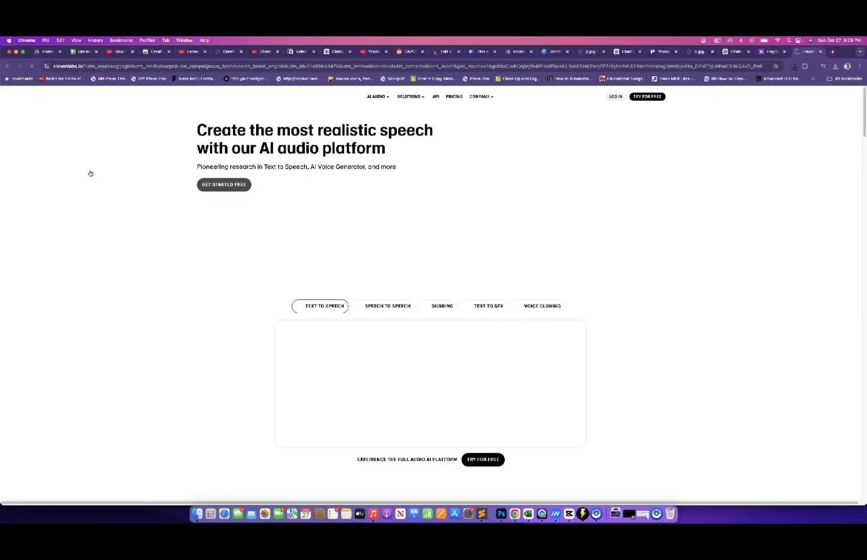
click(615, 97)
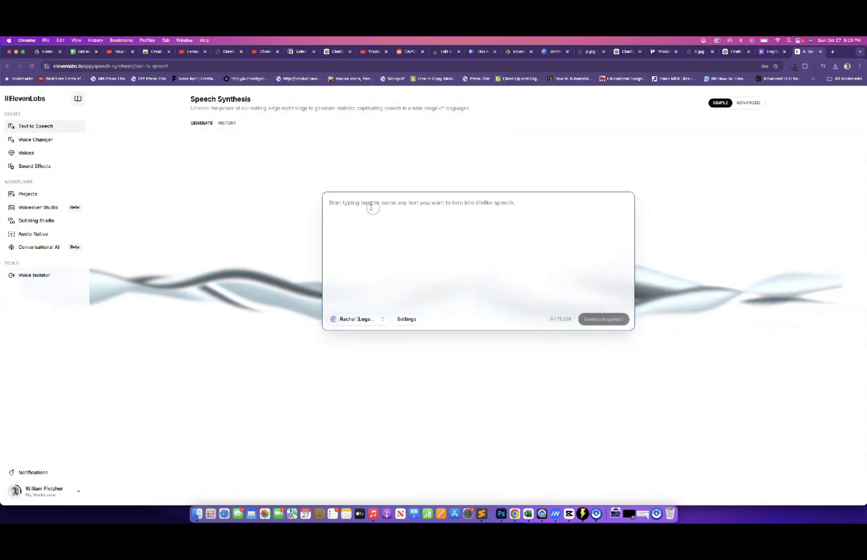
key(super+v)
click(356, 319)
scroll(354, 254, down, 3)
Step: Preview the Eric, River, Roger, Will, Brian and Bill voices
click(281, 188)
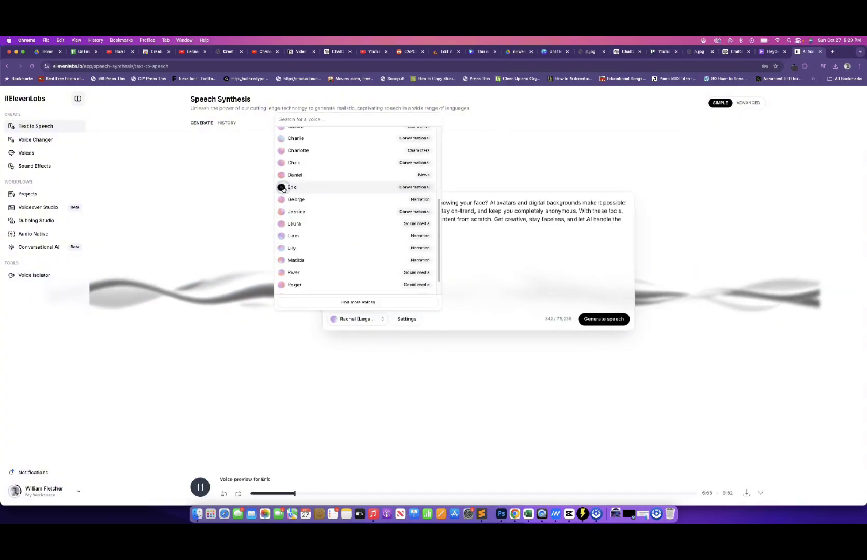
scroll(283, 228, down, 1)
click(281, 250)
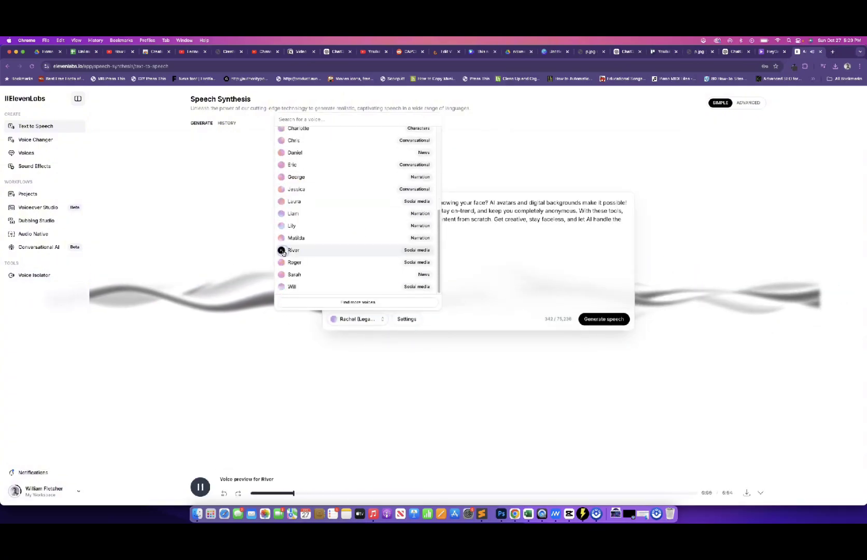
click(282, 263)
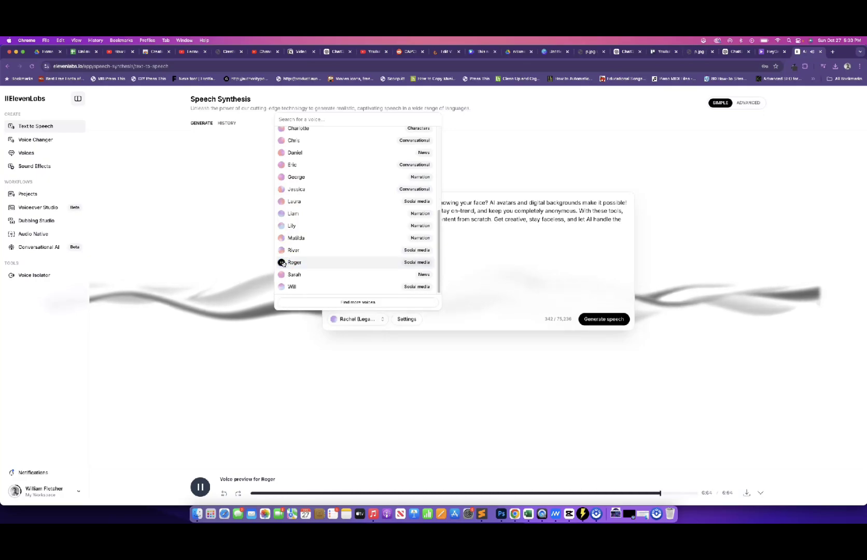
click(281, 287)
scroll(282, 254, up, 5)
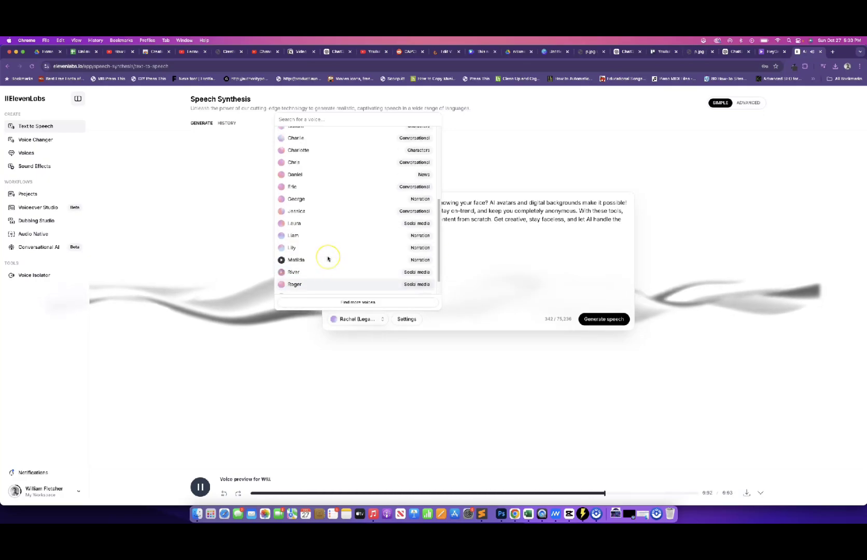
click(282, 210)
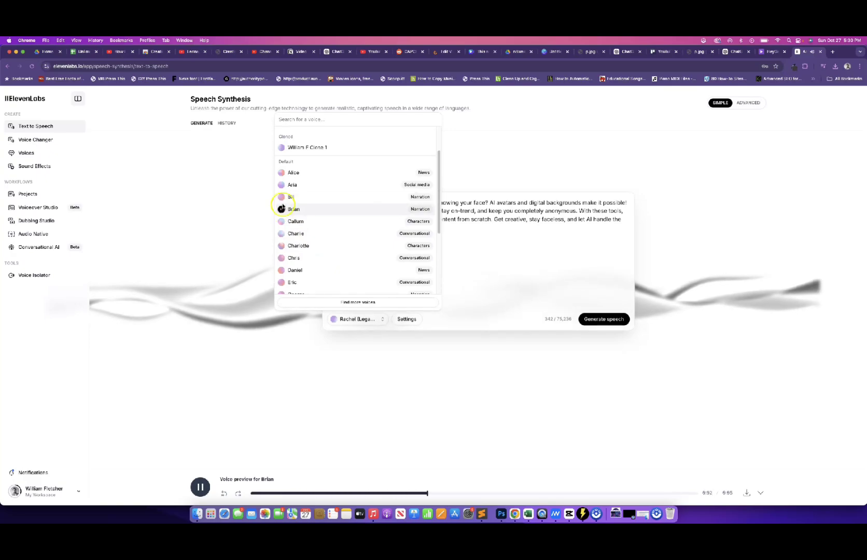
click(281, 197)
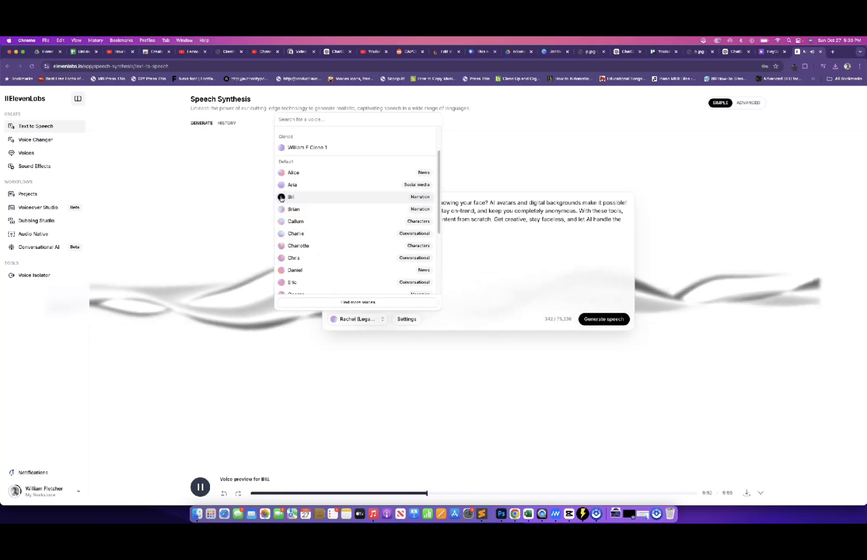
click(328, 303)
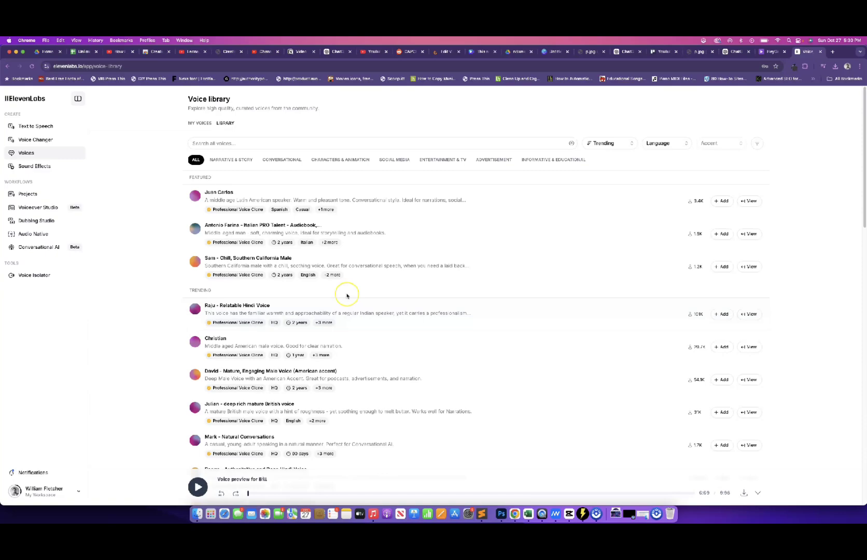
Step: Browse Characters & Animation voices, search 'young male', and add Guy as the script's voice
click(340, 160)
click(315, 323)
scroll(259, 208, down, 1)
click(231, 127)
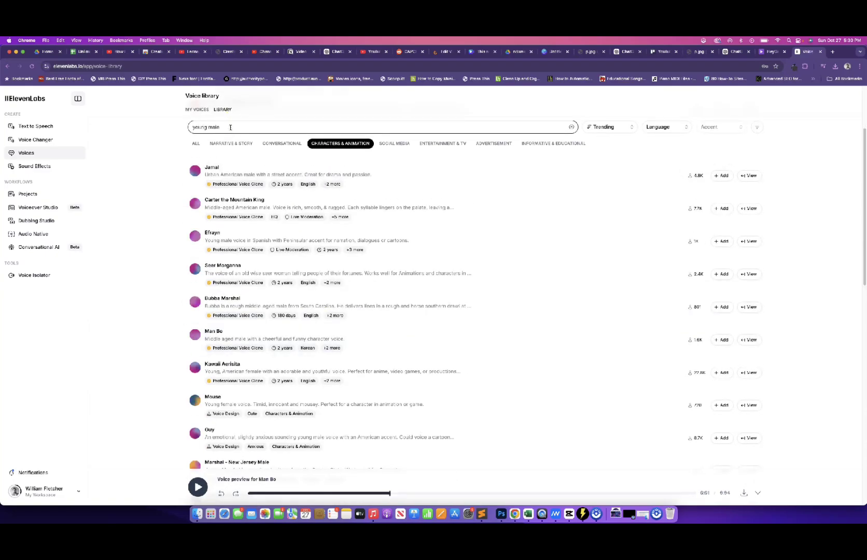
click(195, 280)
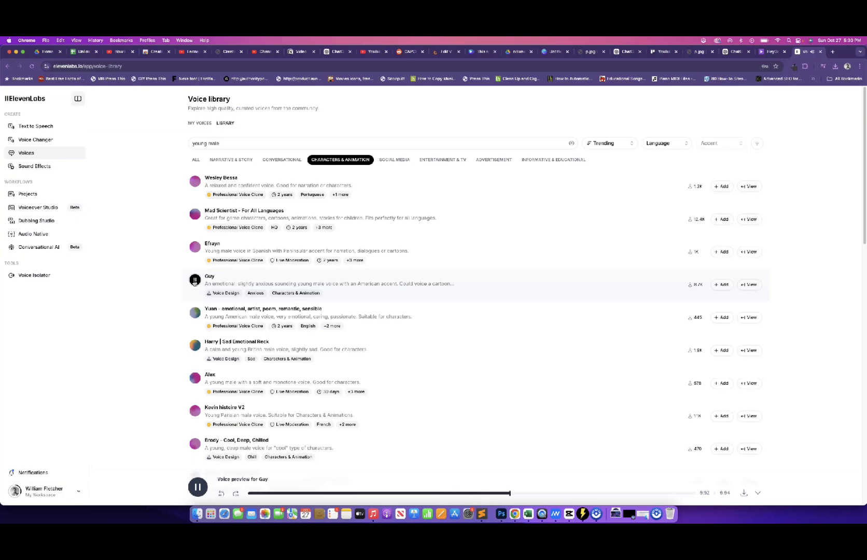
click(722, 285)
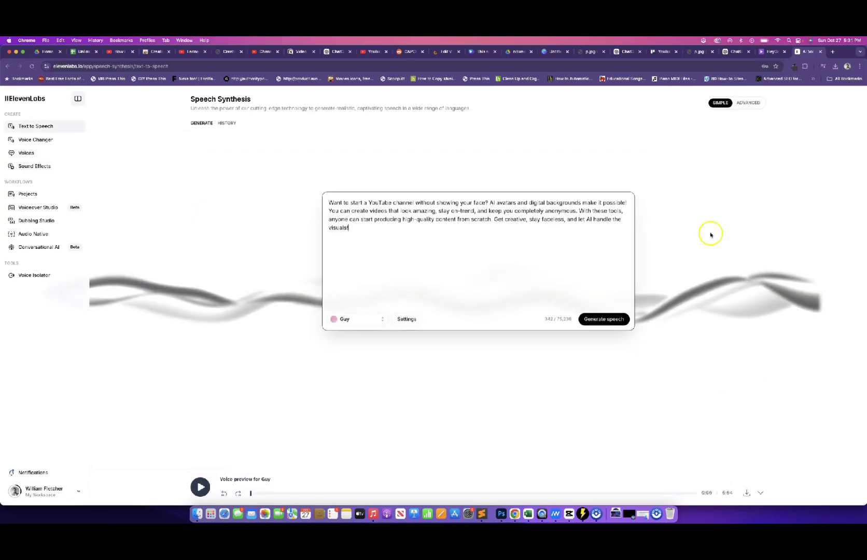
Step: Generate and download the Guy voiceover MP3, then drag it onto the CapCut timeline
click(612, 320)
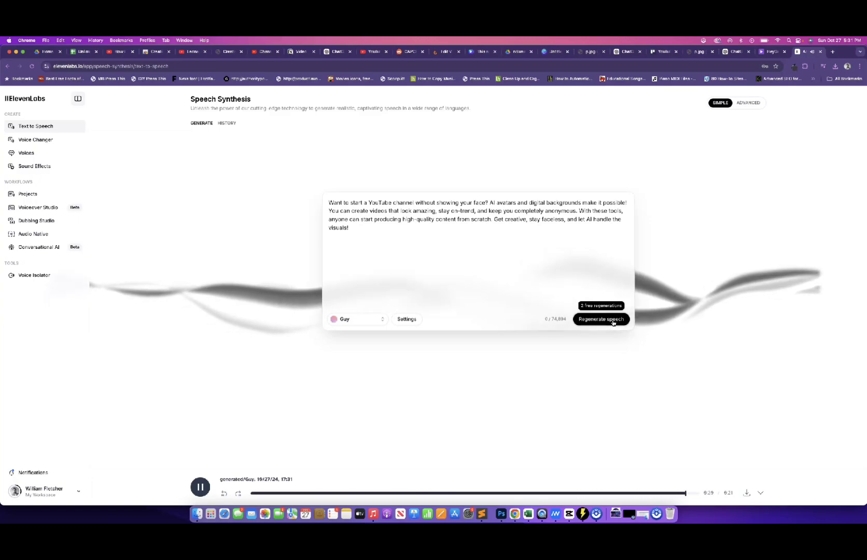
click(406, 319)
click(745, 493)
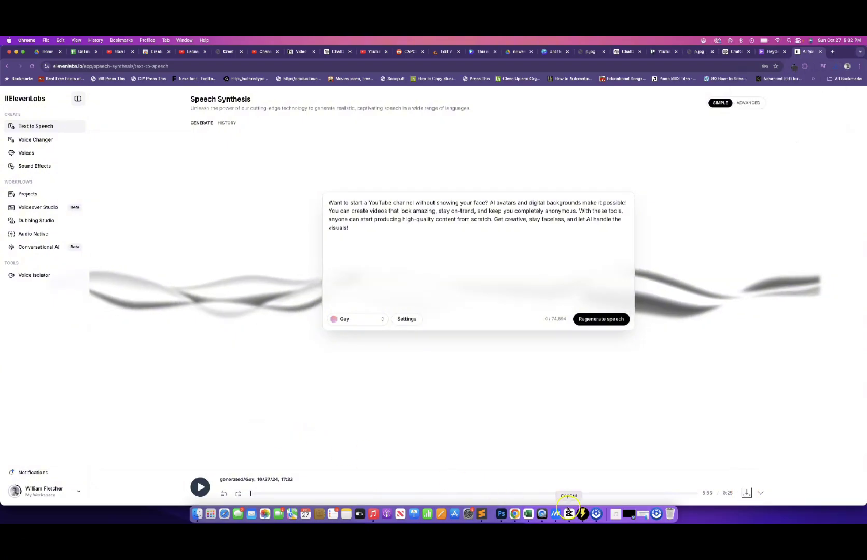
click(568, 513)
drag(140, 276, 391, 351)
Step: Split the voiceover around the pause, delete the short piece, and slide the next clip left
click(204, 254)
key(space)
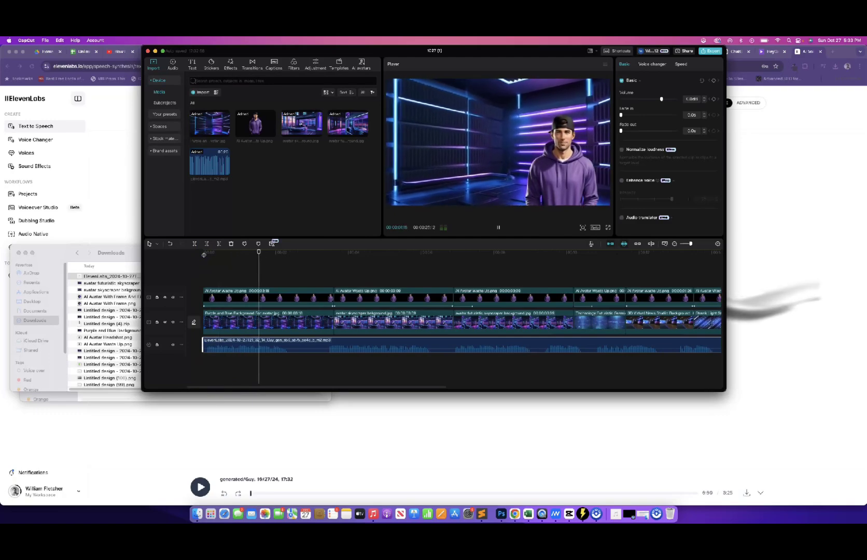
click(289, 346)
key(super+b)
click(332, 348)
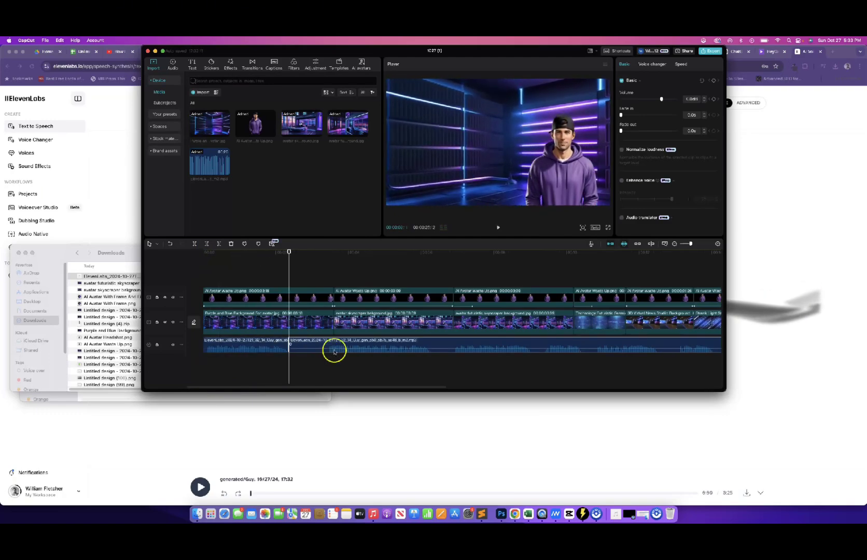
click(328, 253)
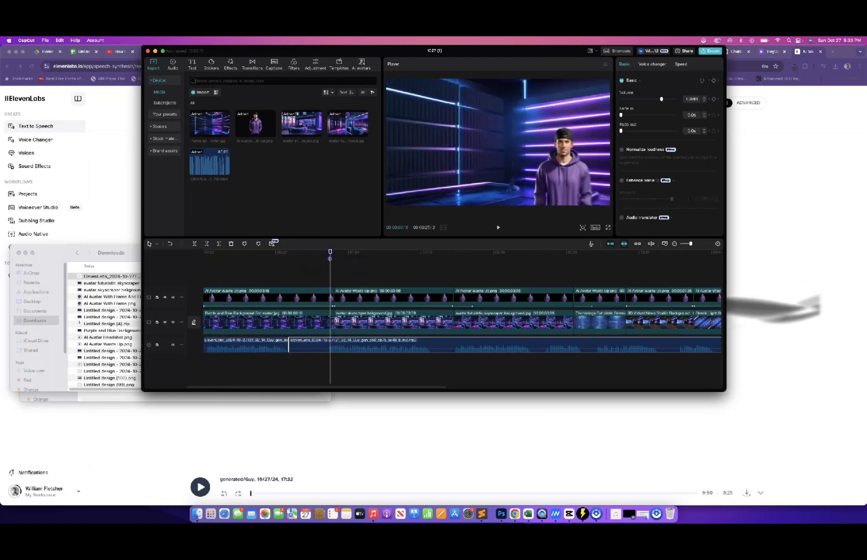
click(420, 290)
click(417, 351)
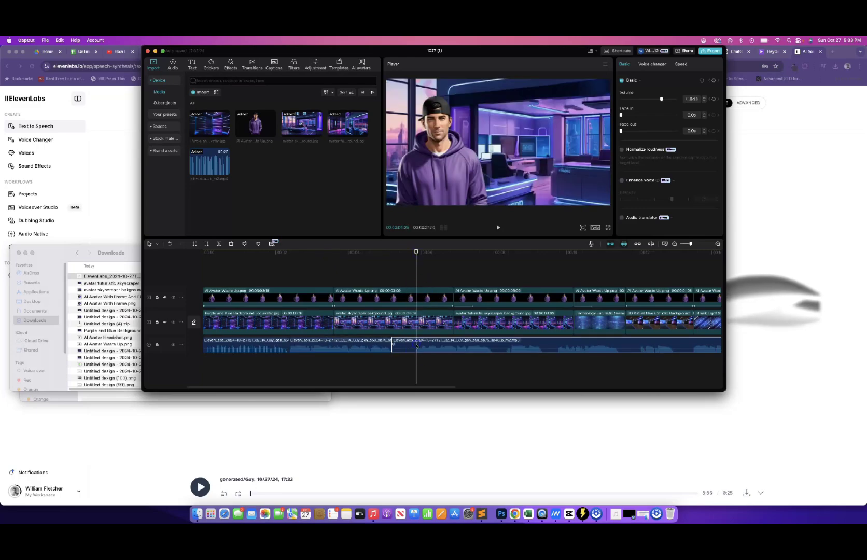
key(super+b)
key(Delete)
drag(449, 344, 433, 345)
click(472, 268)
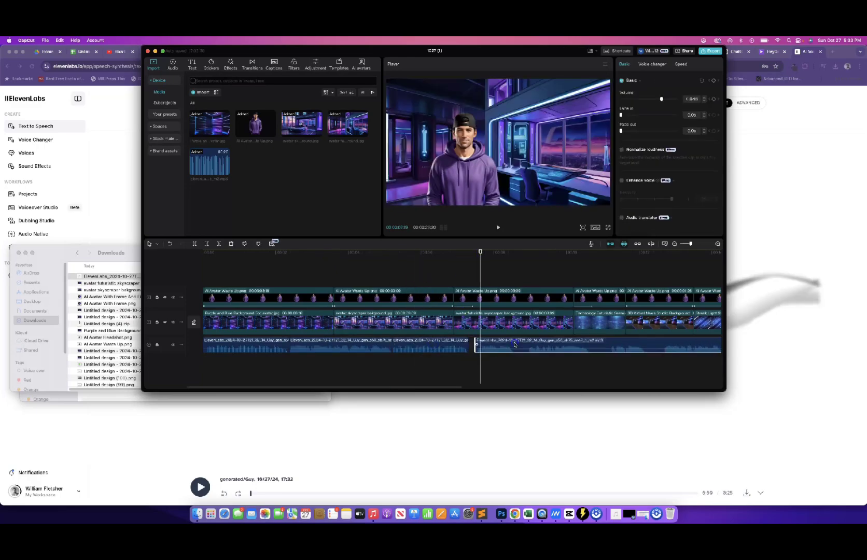
Step: Review the cut and delete the leftover audio past the voiceover's end
click(247, 252)
key(space)
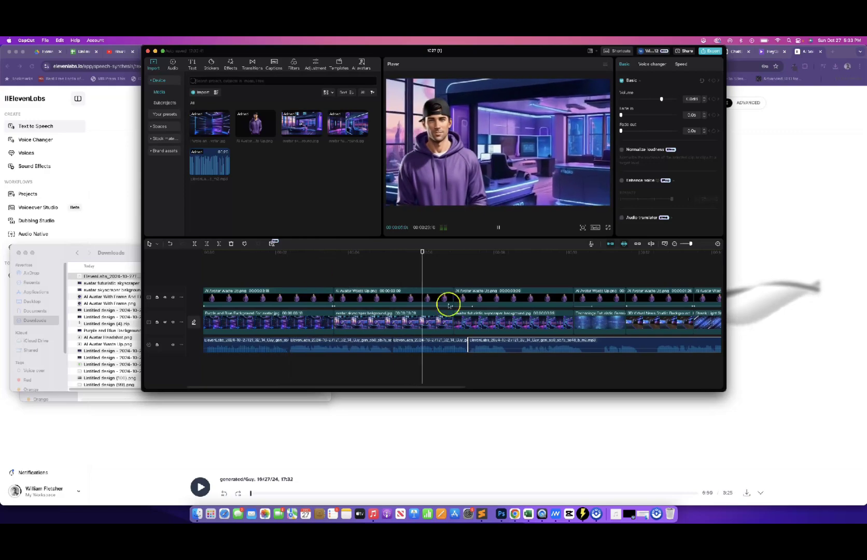
key(space)
click(509, 253)
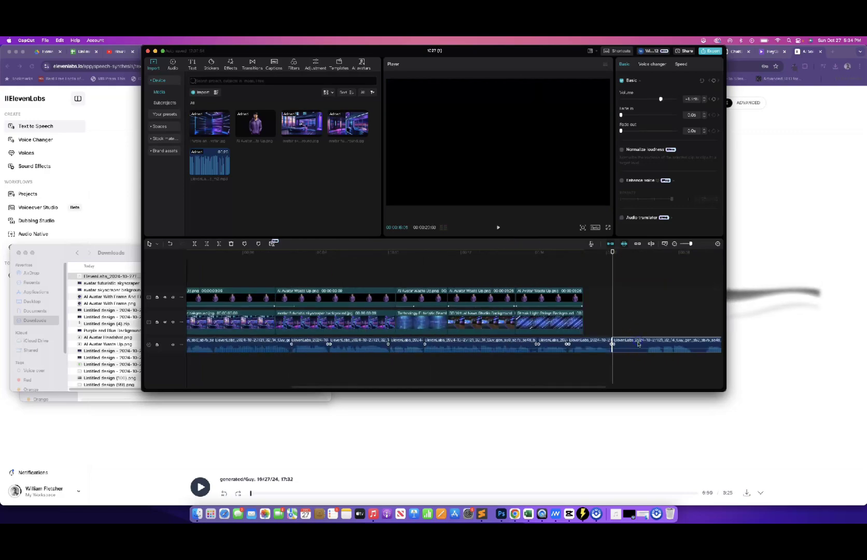
key(Delete)
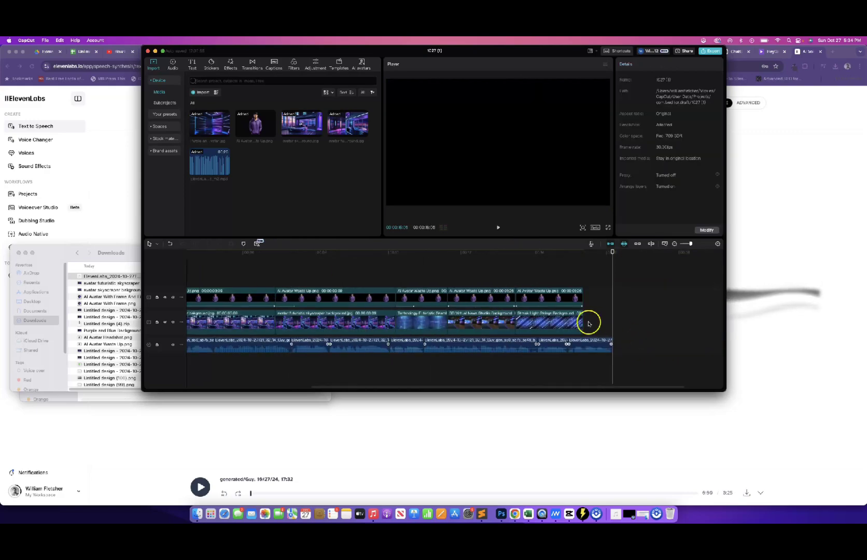
Step: Extend the last avatar and light-streak background clips to the voiceover's end and check it
click(581, 321)
right_click(623, 317)
click(575, 297)
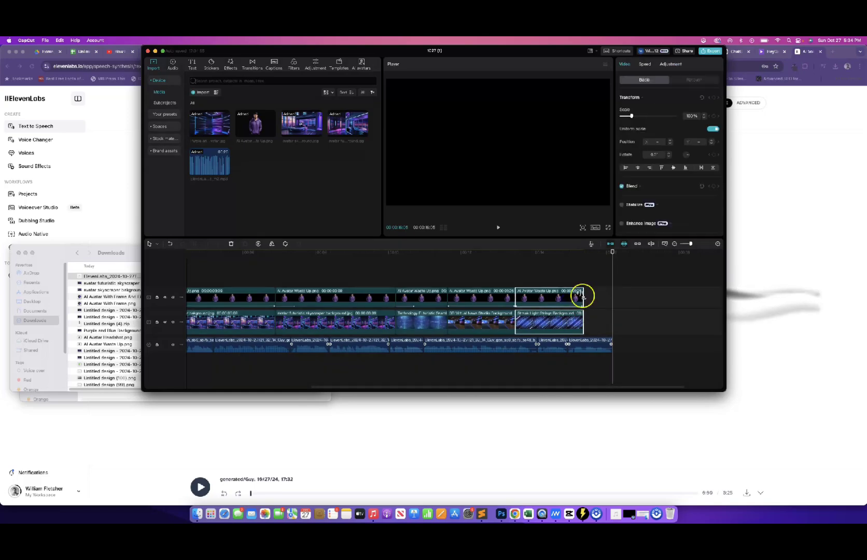
drag(582, 296, 612, 297)
click(589, 252)
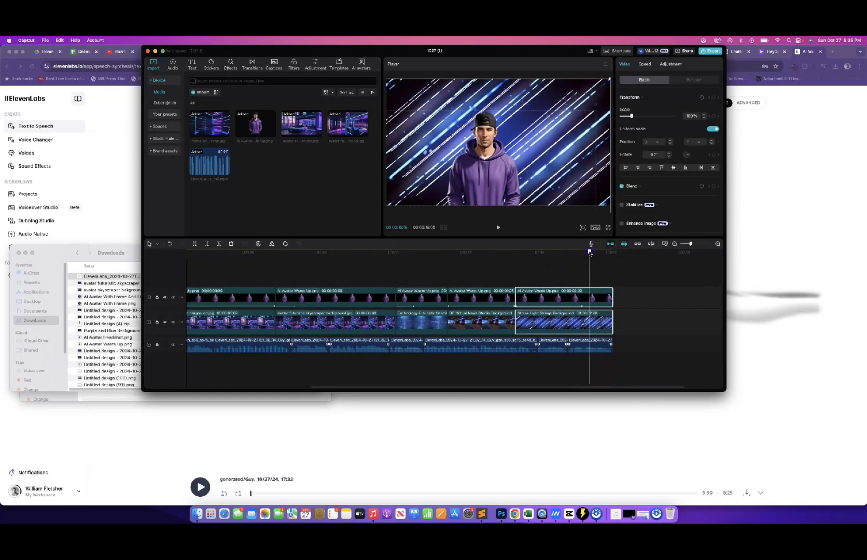
key(space)
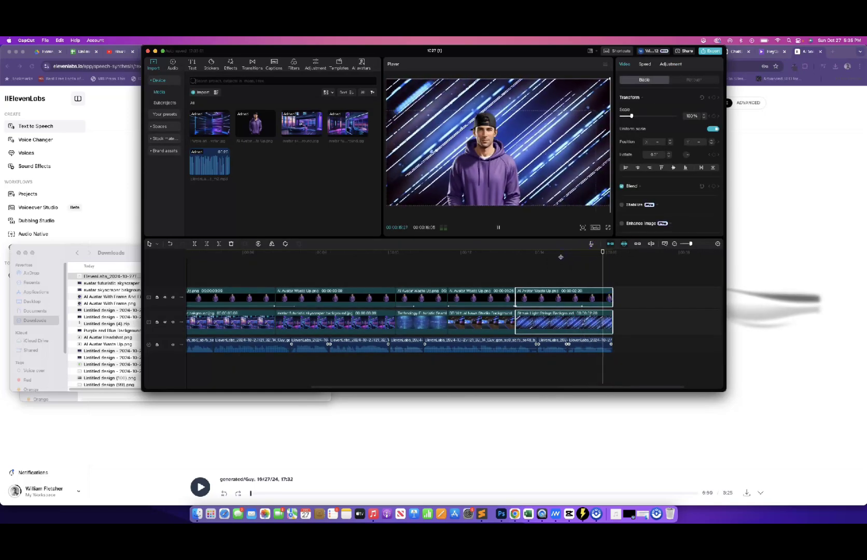
click(648, 64)
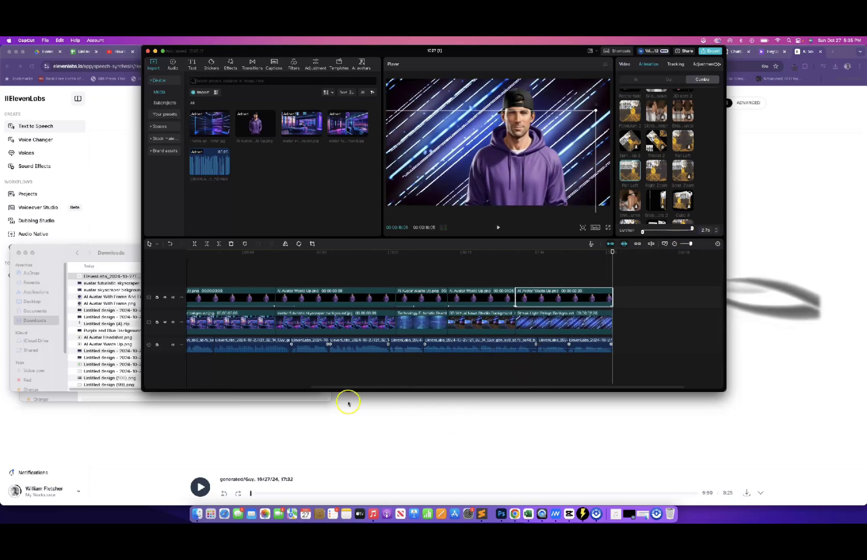
Step: Load the ElevenLabs voiceover mp3 from Downloads into TimeBolt
click(583, 513)
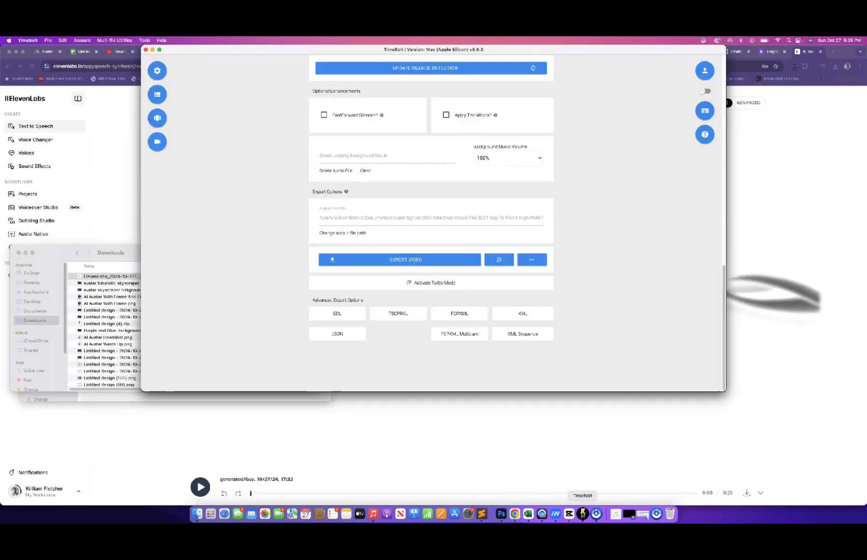
scroll(450, 223, up, 10)
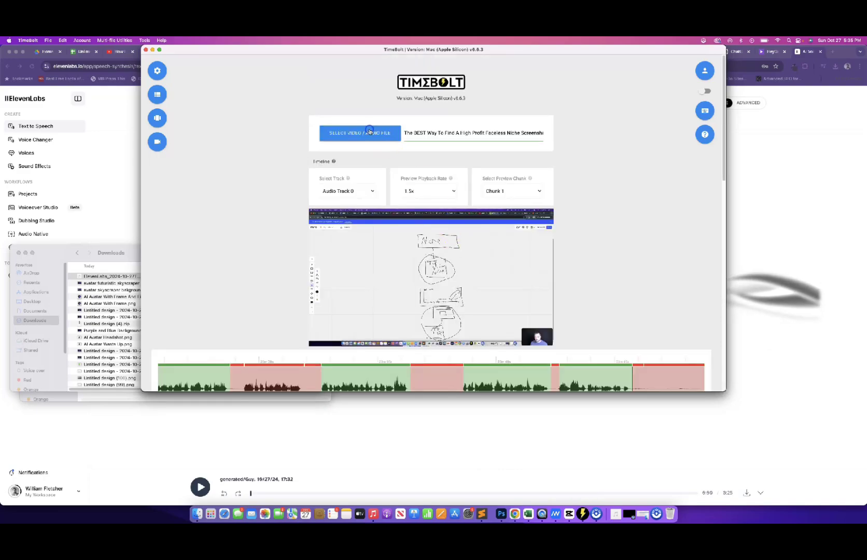
click(369, 131)
click(321, 195)
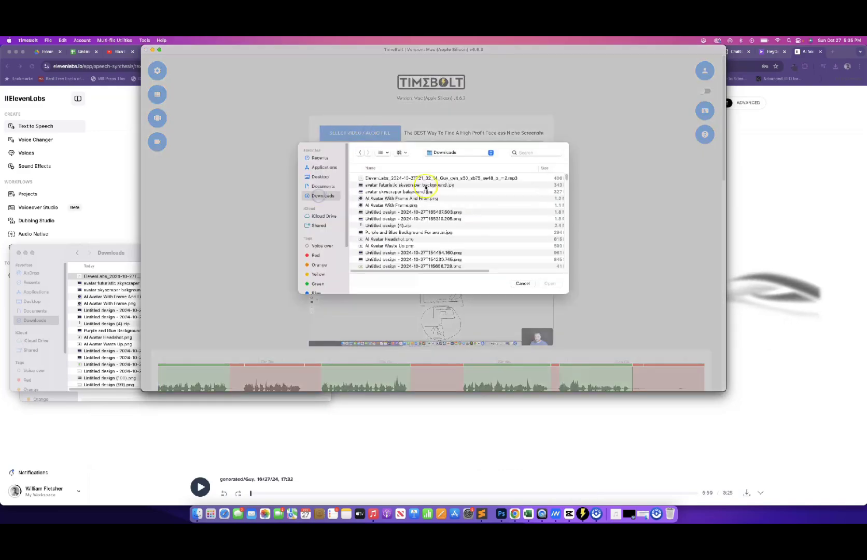
click(378, 179)
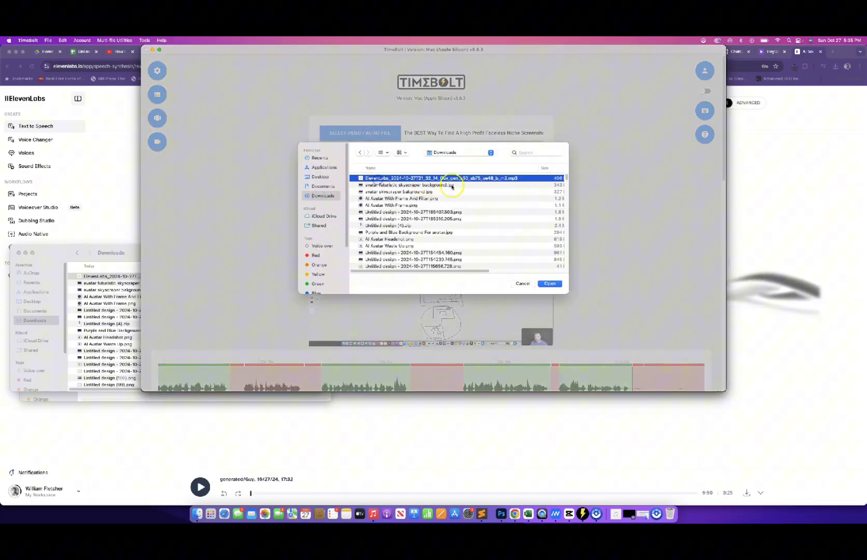
click(549, 284)
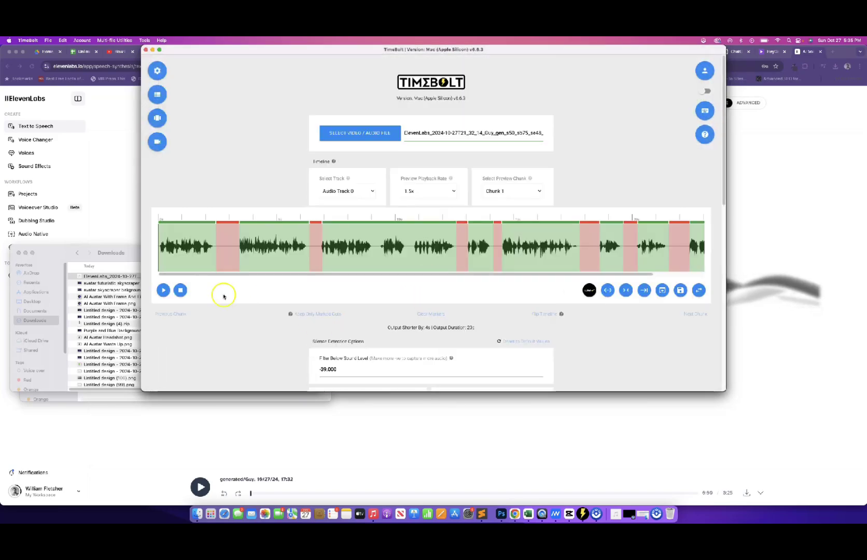
mouse_move(199, 277)
mouse_down()
mouse_move(344, 275)
mouse_move(192, 275)
mouse_up()
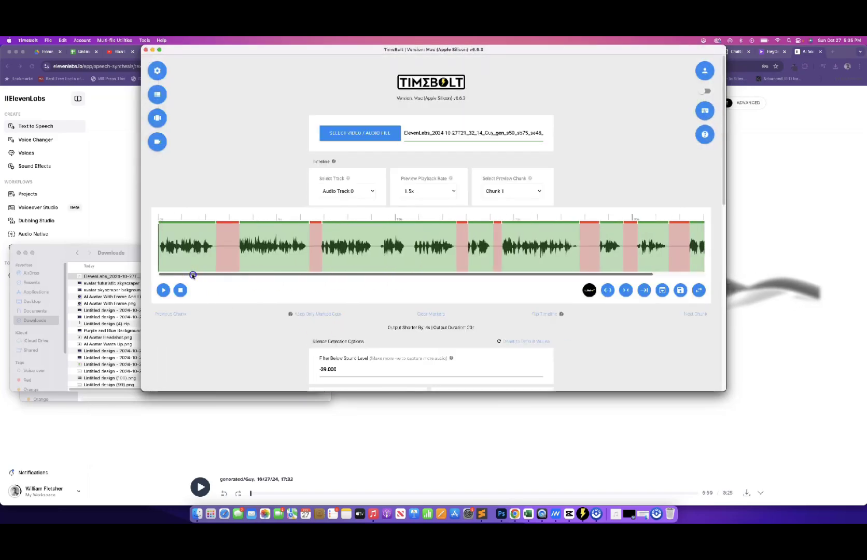
Step: Preview the voiceover and mark two extra pauses for removal, trimming it to about 13 seconds
click(164, 291)
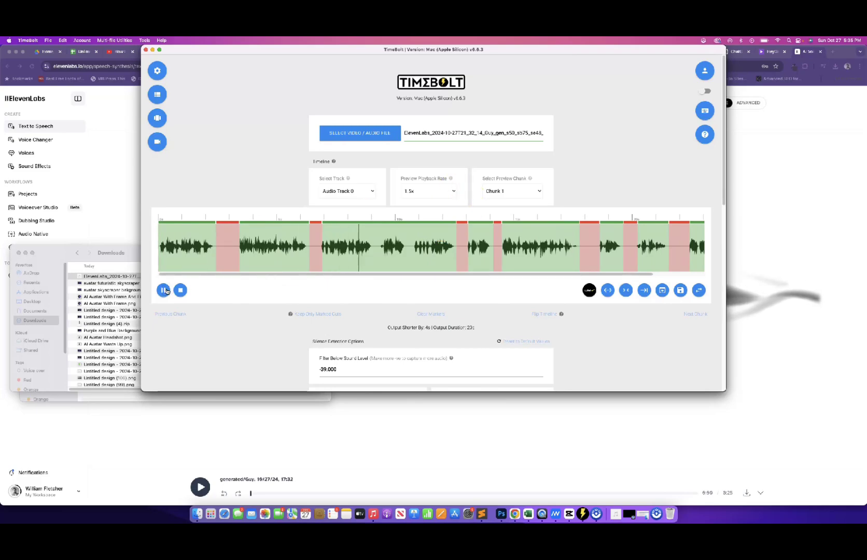
click(164, 291)
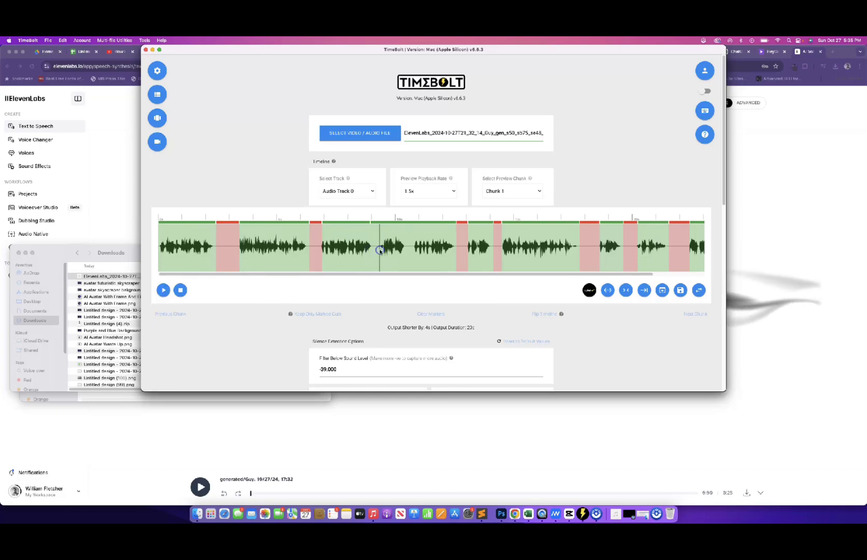
click(378, 224)
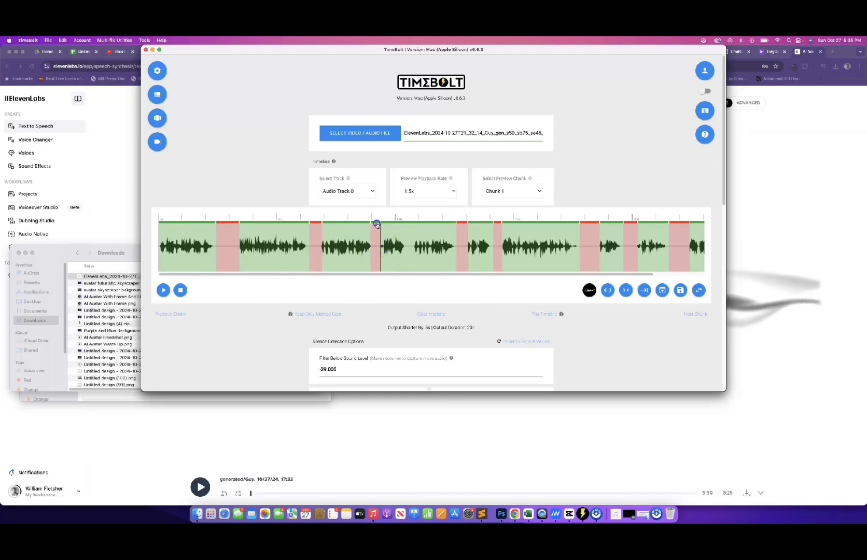
click(410, 224)
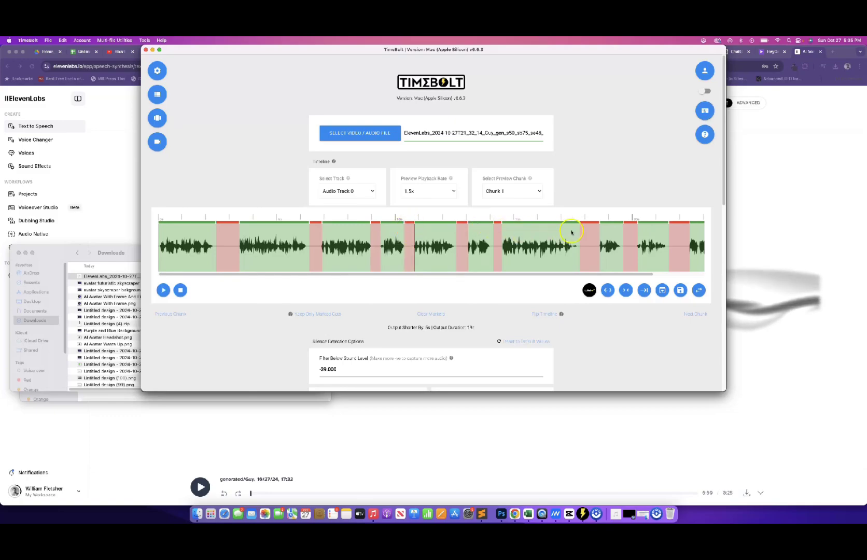
drag(601, 272, 676, 275)
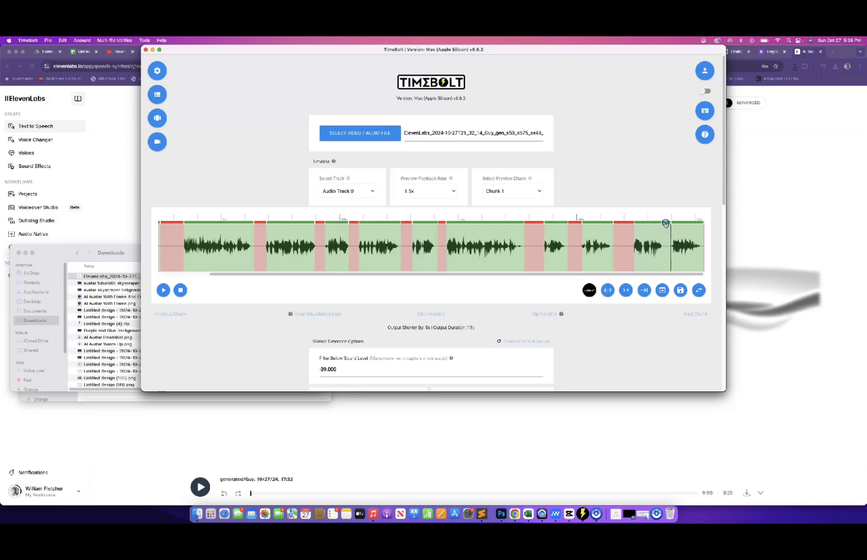
scroll(500, 293, down, 10)
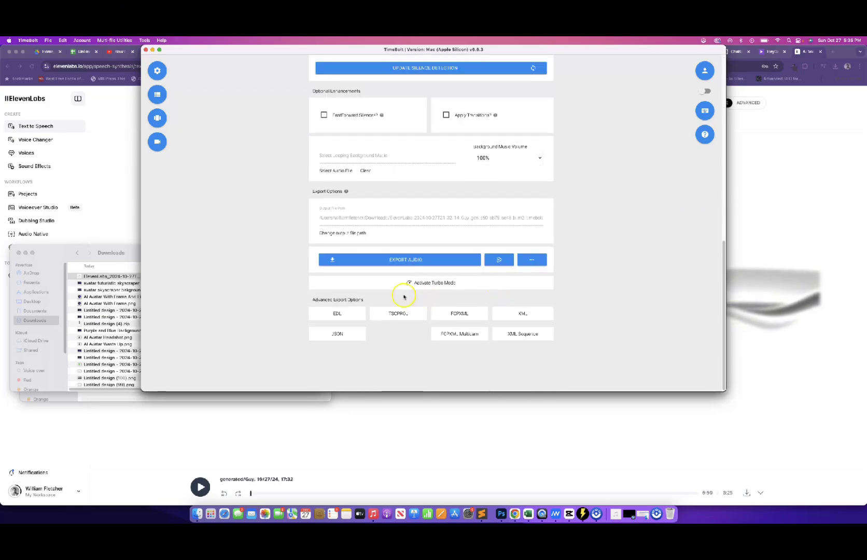
Step: Export the trimmed voiceover as a Turbo Mode MP3 and return to CapCut
click(427, 284)
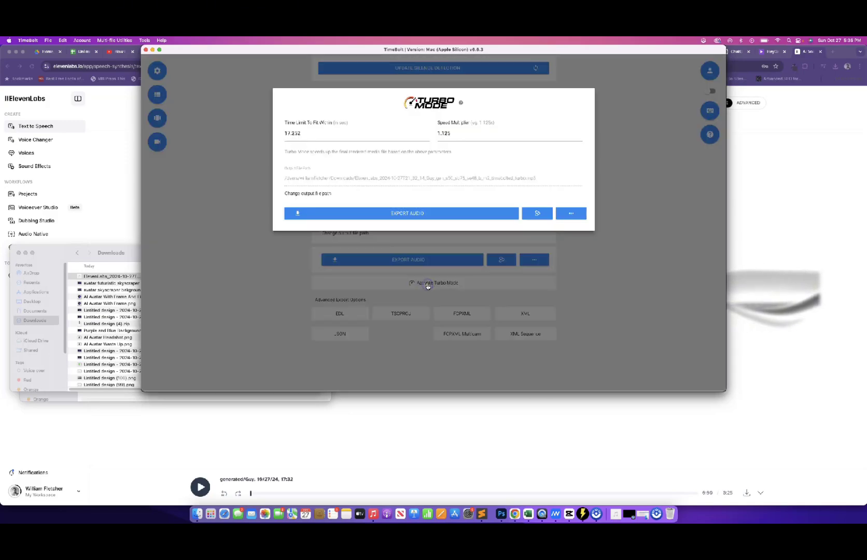
click(405, 214)
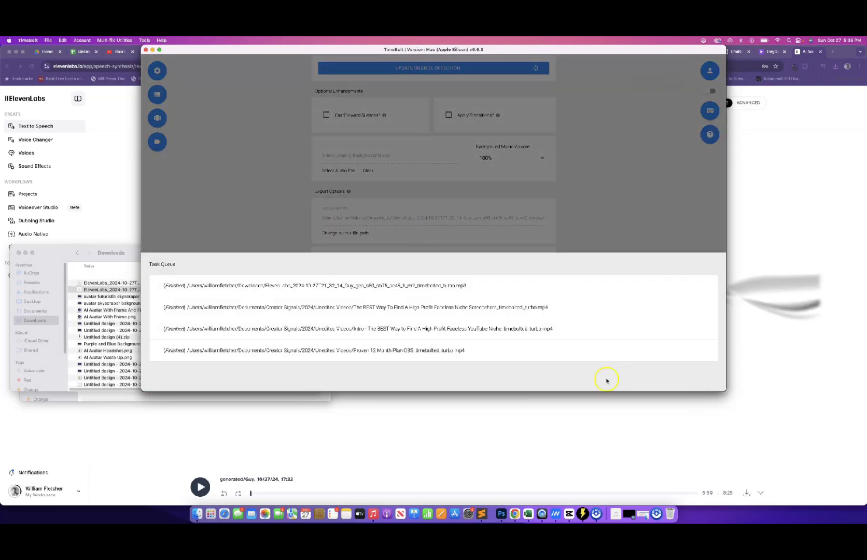
click(568, 506)
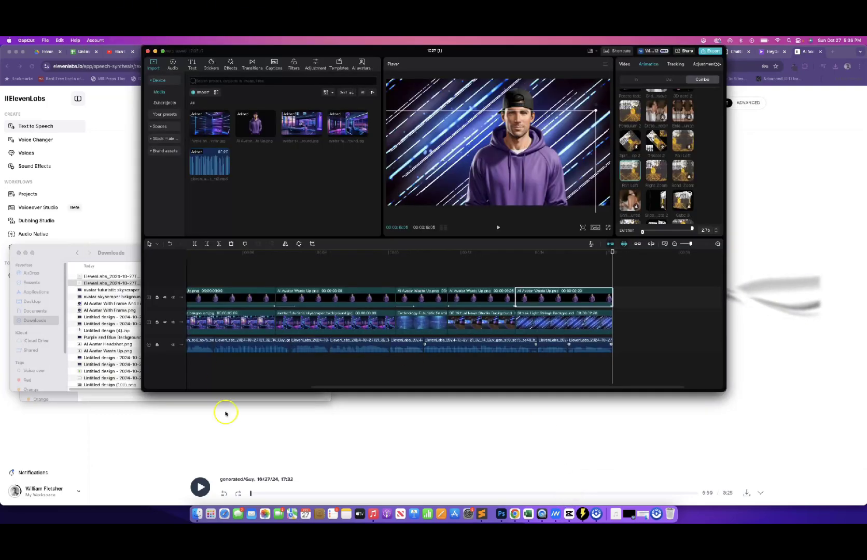
Step: Replace the old ElevenLabs voiceover clips with the timebolted turbo mp3 and play from the start
drag(351, 389, 213, 386)
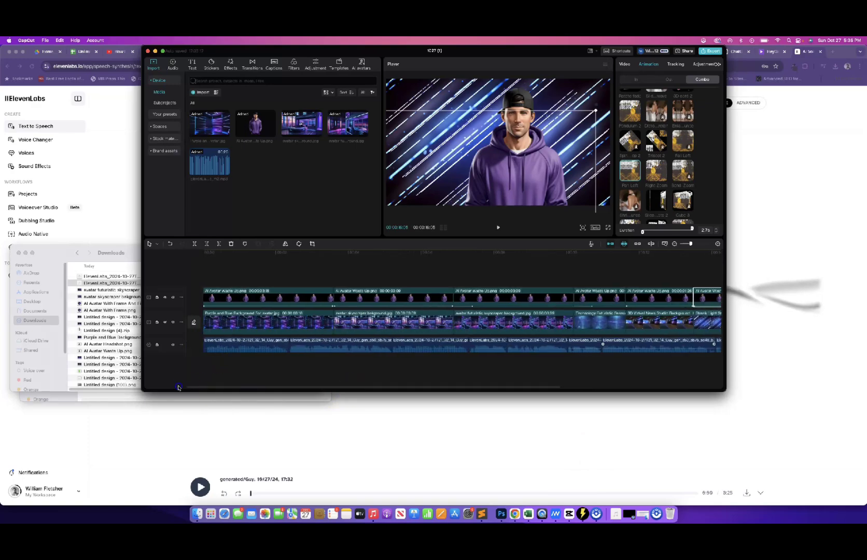
click(197, 512)
drag(113, 276, 407, 393)
scroll(362, 337, left, 5)
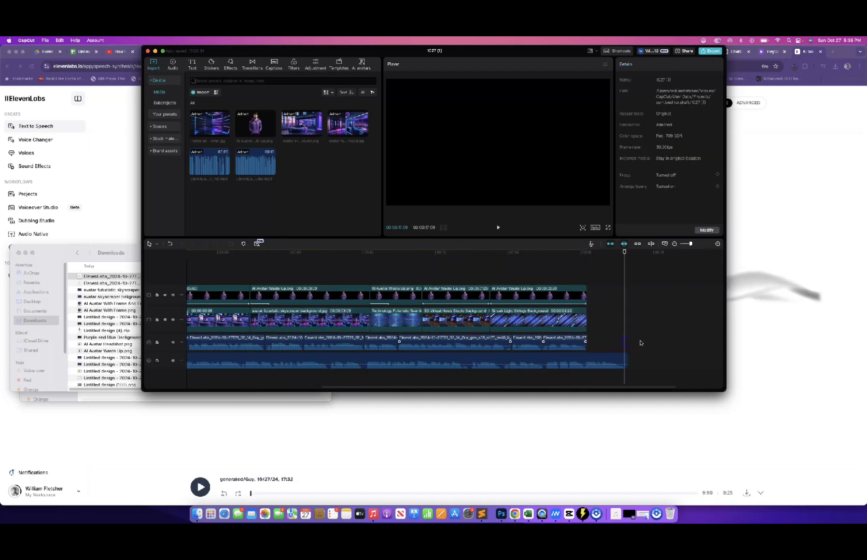
click(232, 342)
key(Delete)
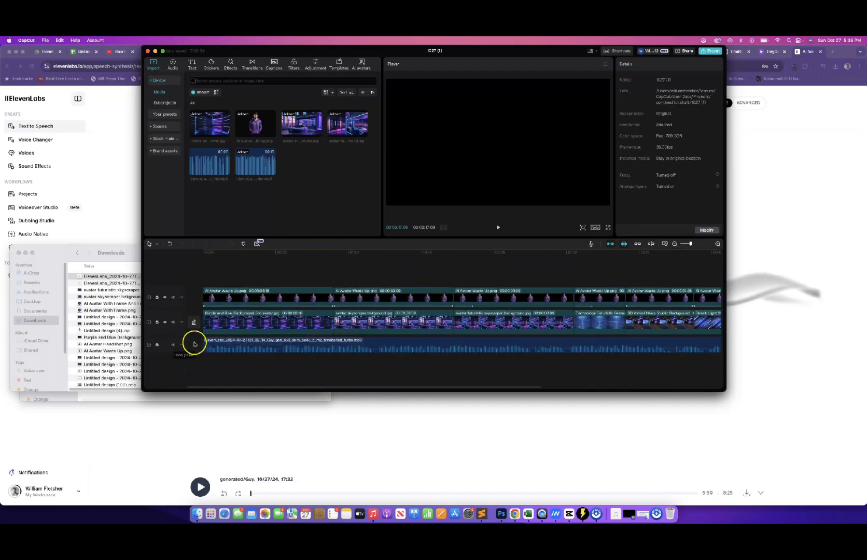
key(space)
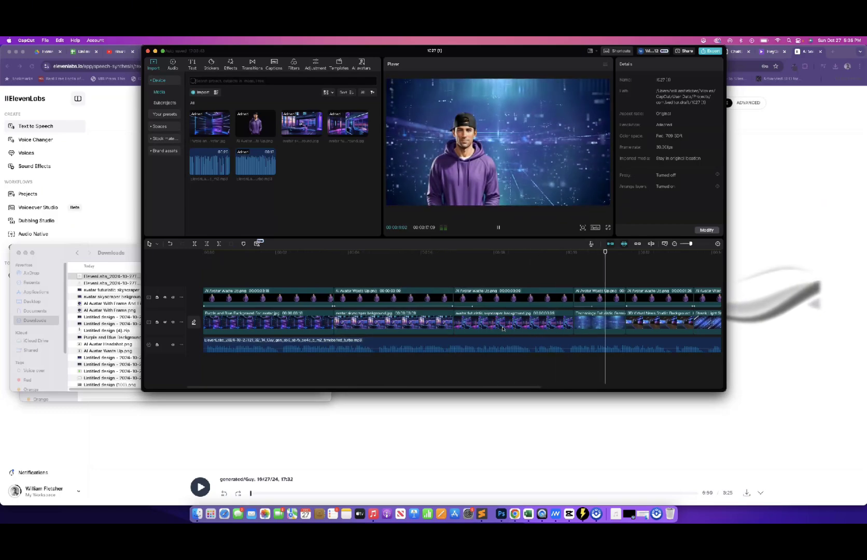
Step: Trim the last avatar and background clips to line up, and cut the voiceover tail
drag(504, 388, 633, 389)
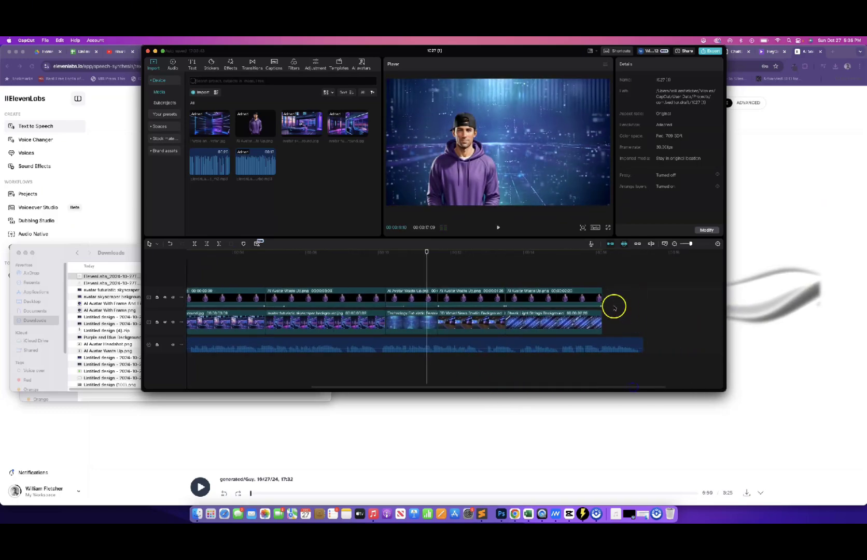
drag(601, 300, 596, 300)
click(555, 315)
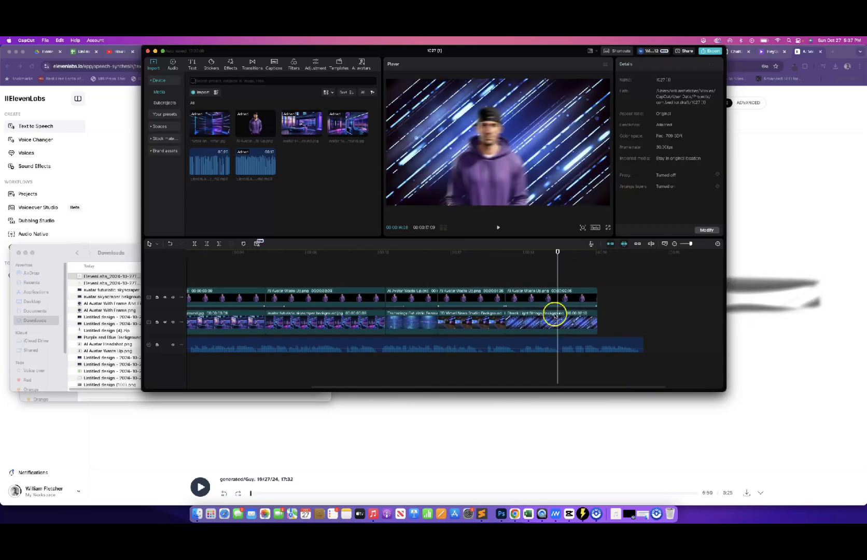
click(558, 346)
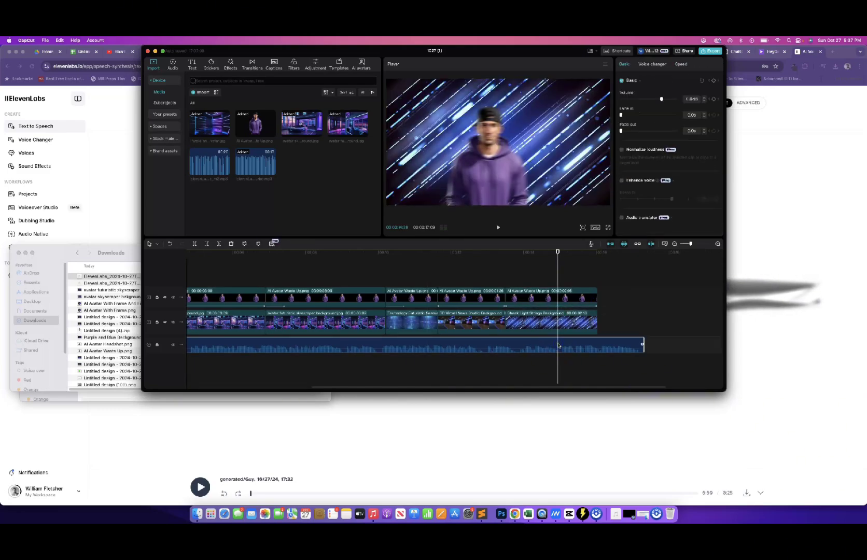
click(565, 341)
key(w)
Step: Play back the trimmed 14-second ending, then return to the browser
click(566, 267)
click(508, 261)
key(space)
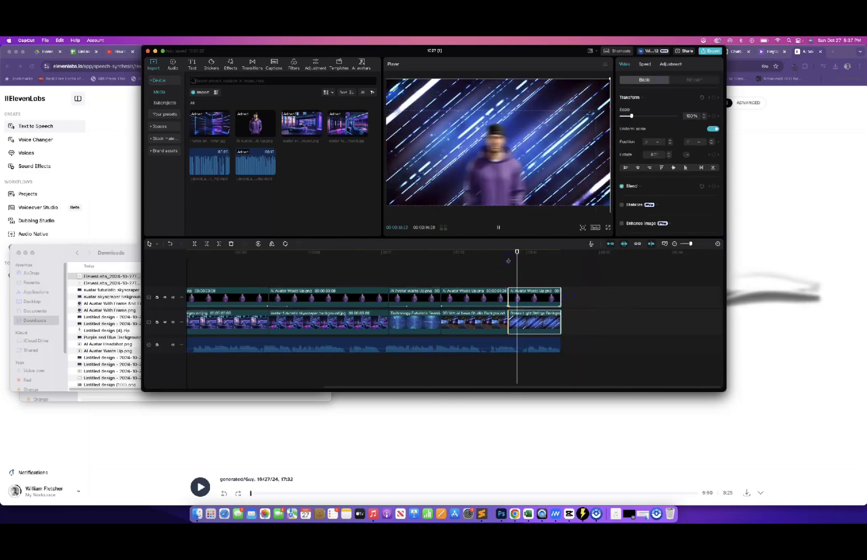
drag(362, 387, 186, 390)
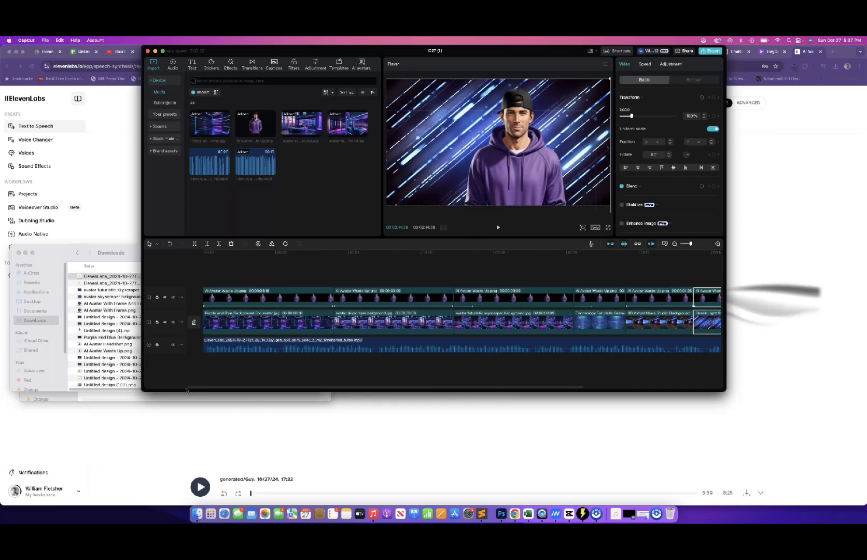
click(835, 50)
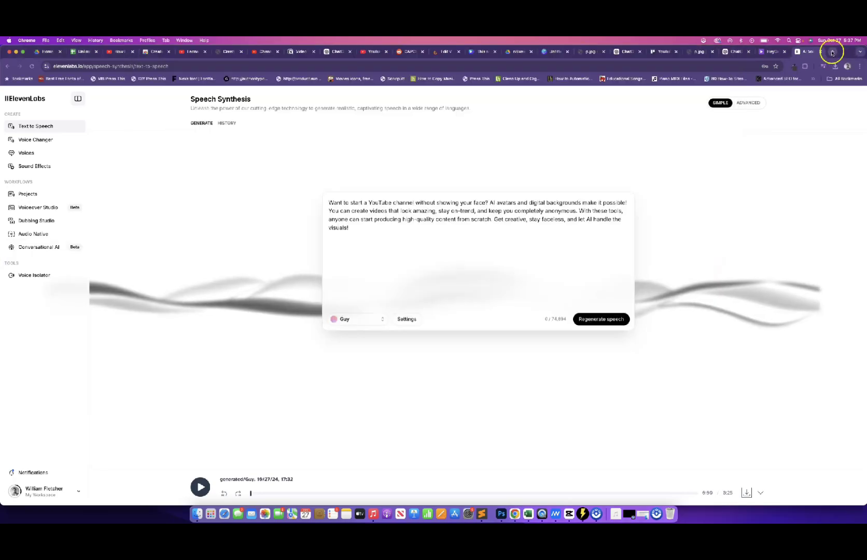
Step: Start a new landscape avatar video from HeyGen's Get Started page
click(833, 52)
click(736, 51)
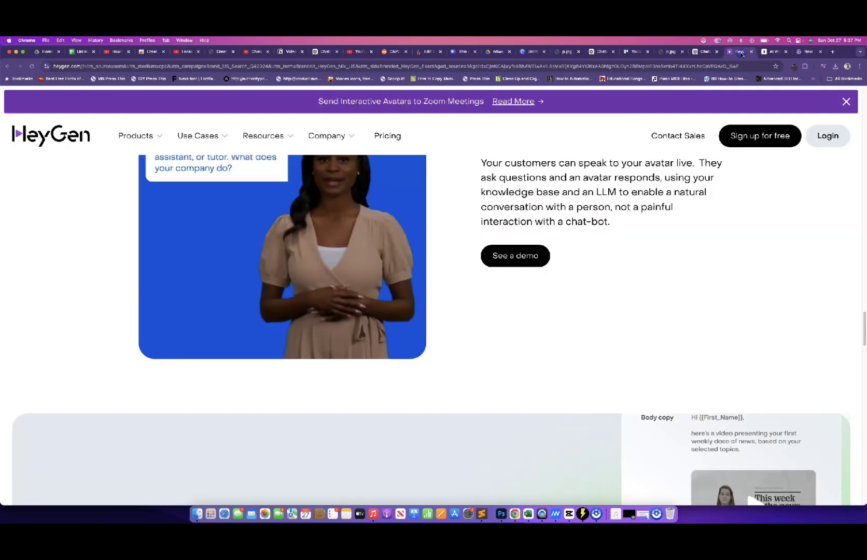
scroll(588, 280, up, 10)
click(744, 143)
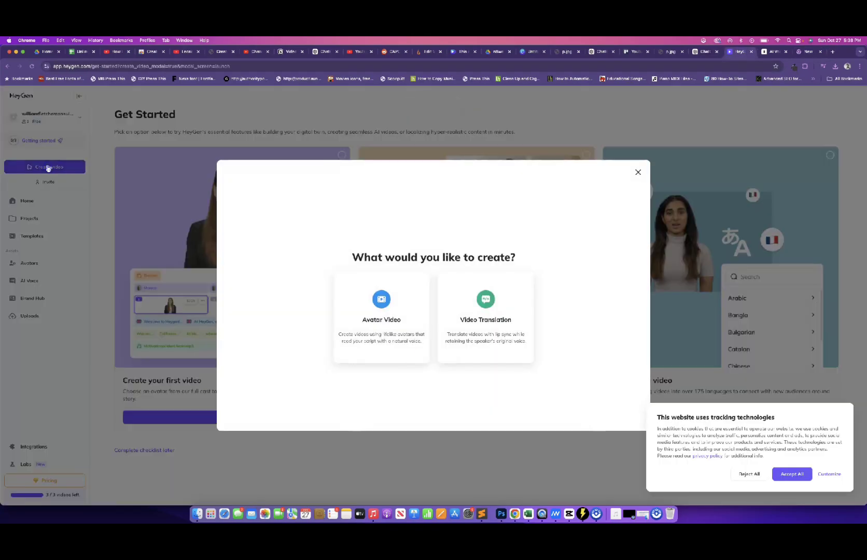
click(407, 331)
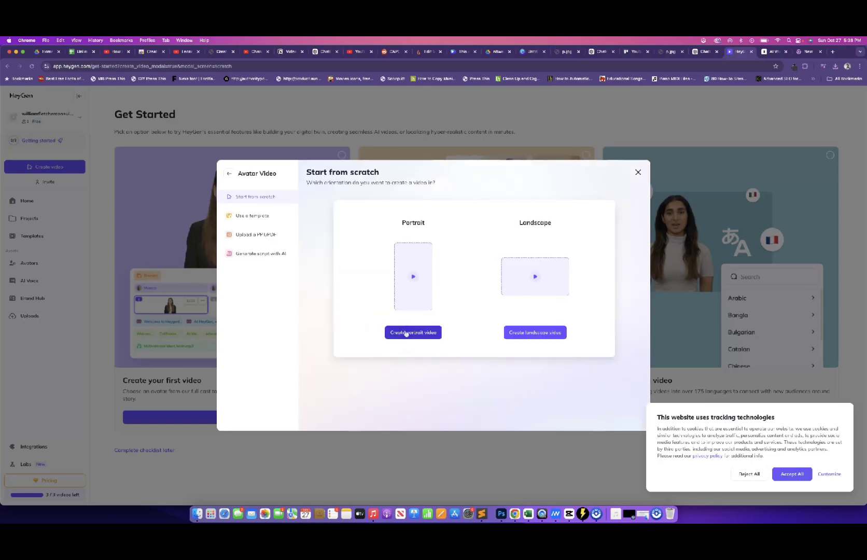
click(533, 333)
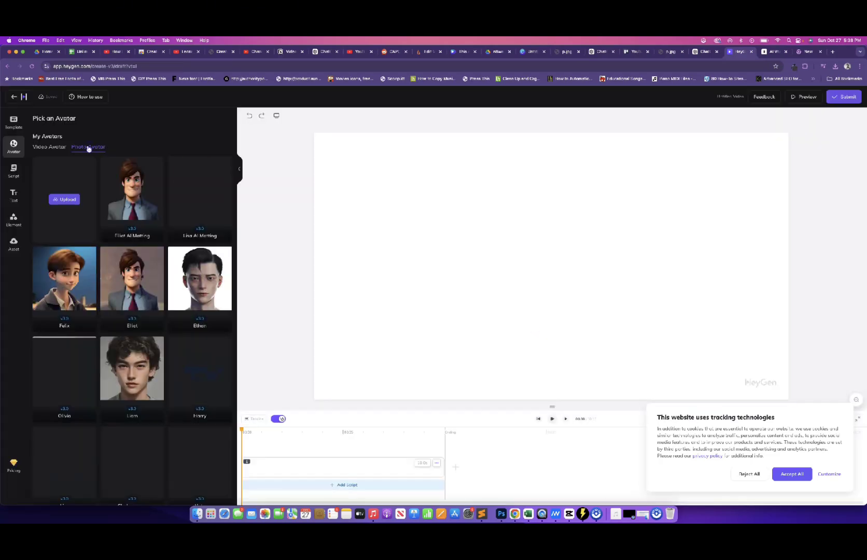
Step: Upload AI Avatar Waste Up.png from Downloads as the photo avatar and use it
click(62, 200)
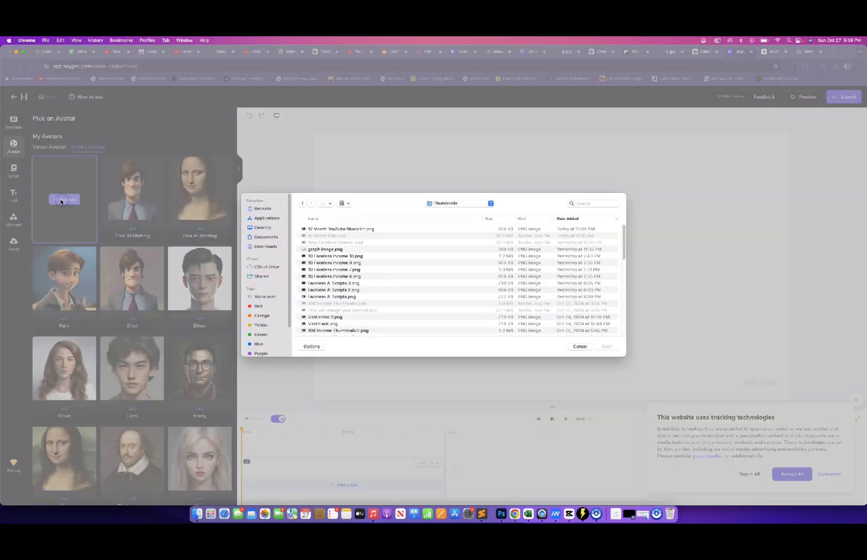
click(265, 247)
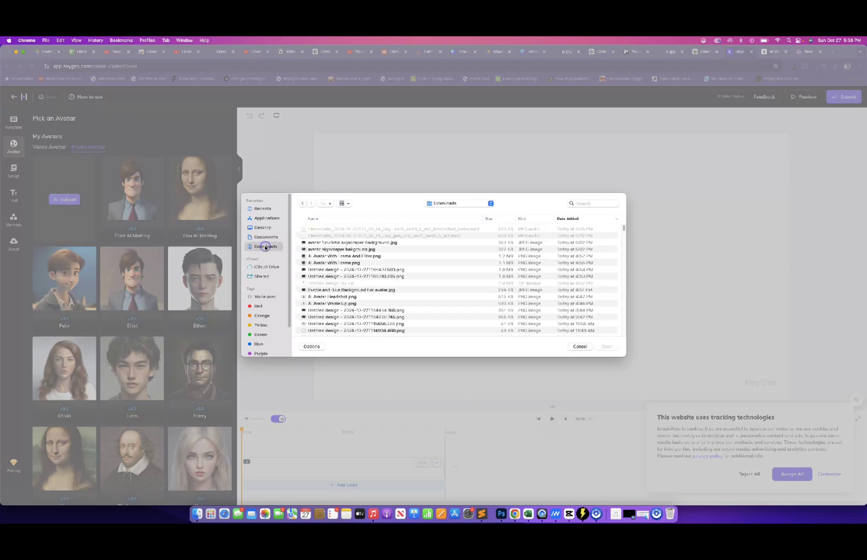
click(317, 304)
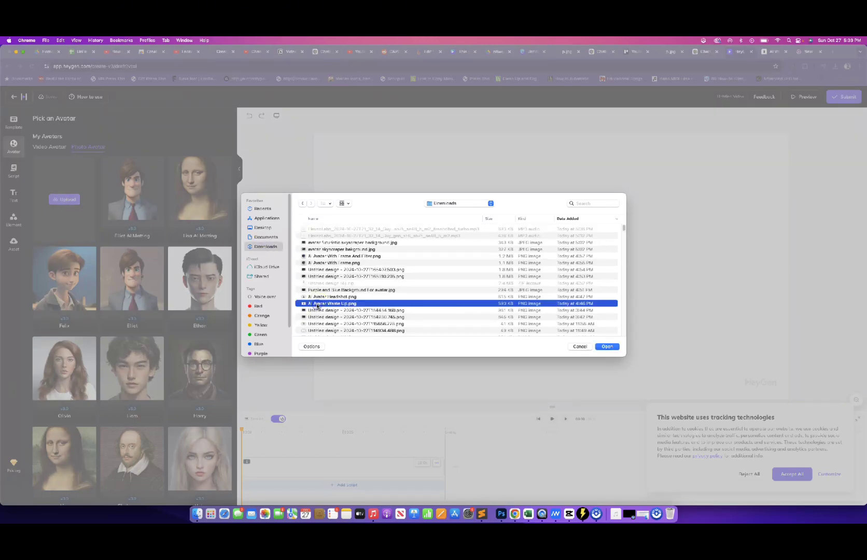
click(607, 347)
click(138, 192)
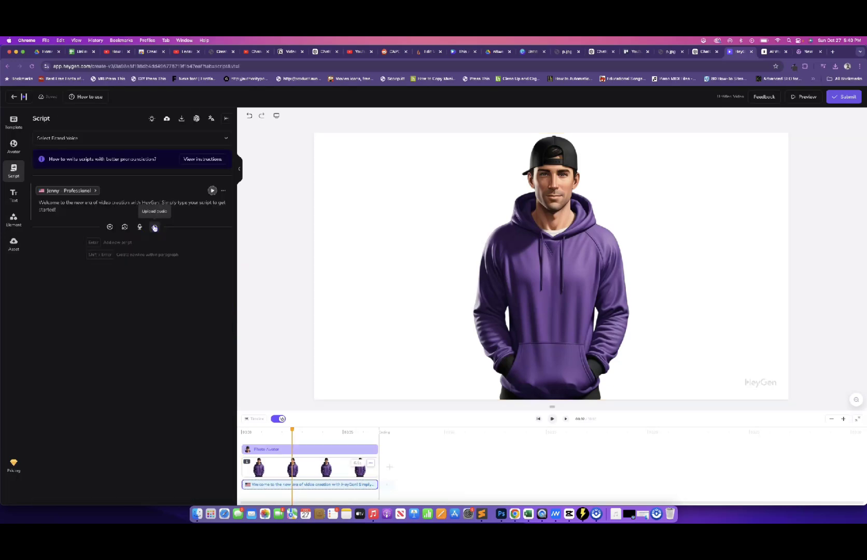
Step: Use the uploaded ElevenLabs voiceover as the script and submit the video named 'Test Avatar'
click(155, 227)
click(194, 165)
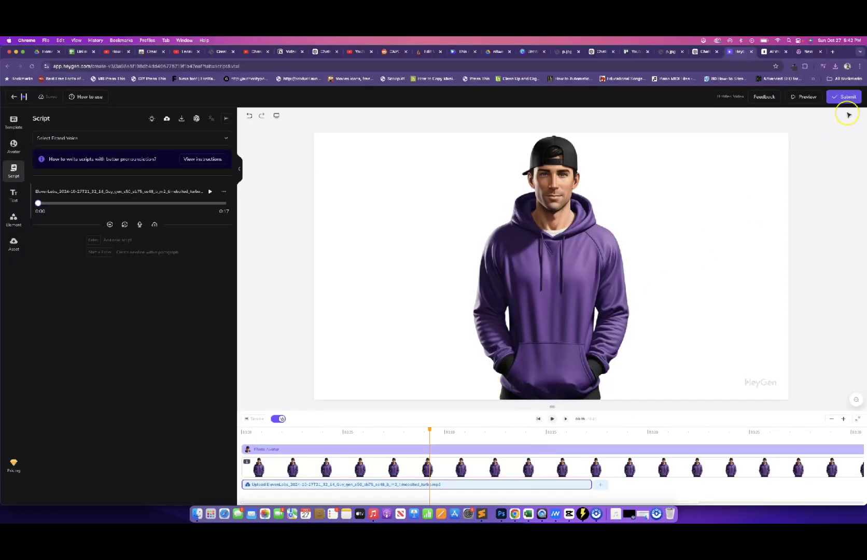
click(843, 97)
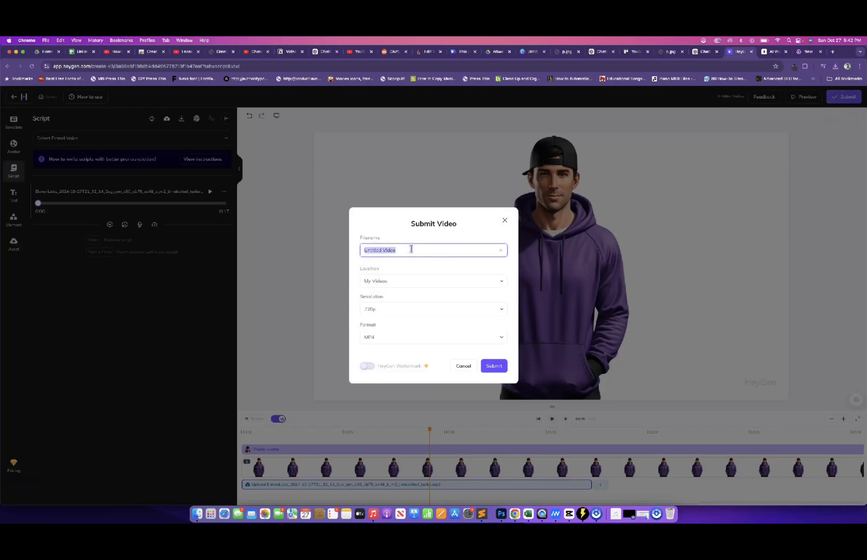
text(Test Avatar)
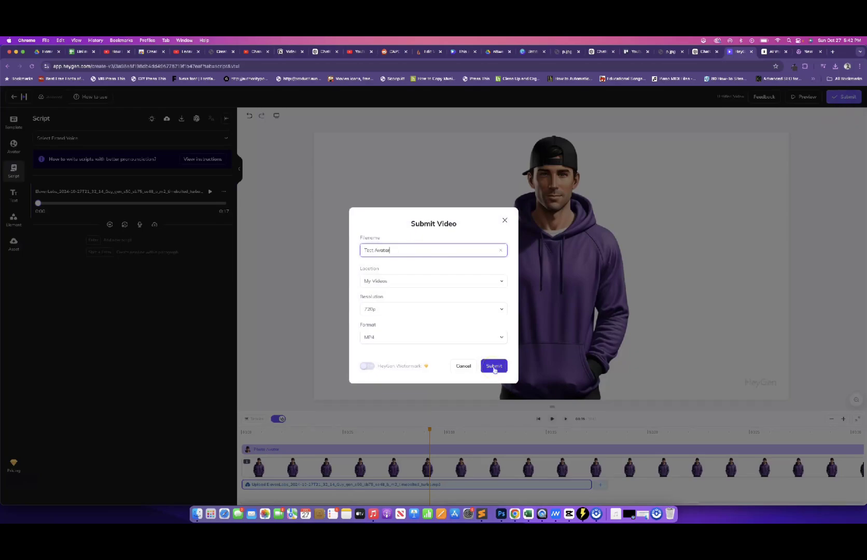
click(494, 366)
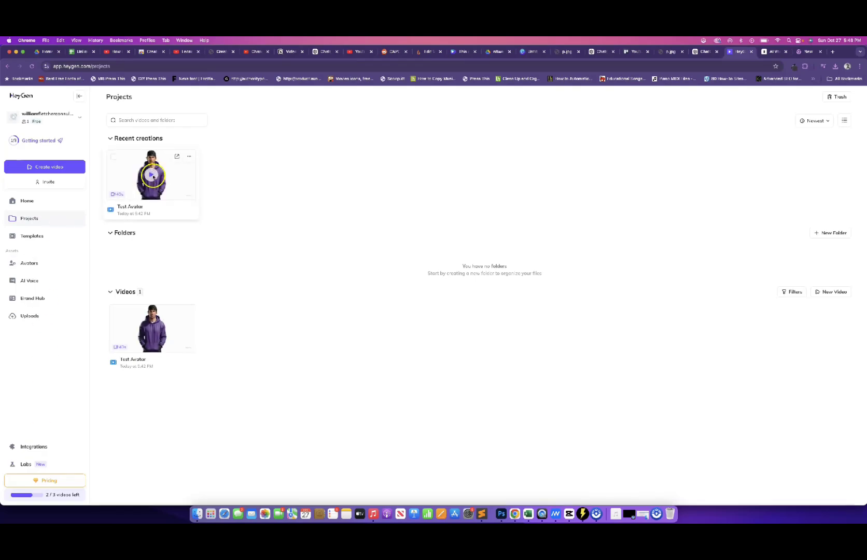
Step: Play the rendered Test Avatar video, download the original file, and return to CapCut
click(153, 177)
click(242, 260)
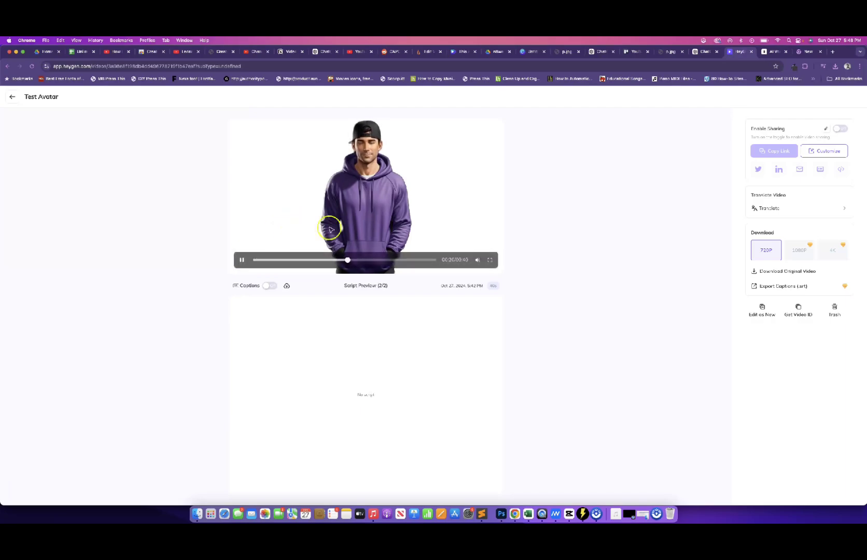
key(super+l)
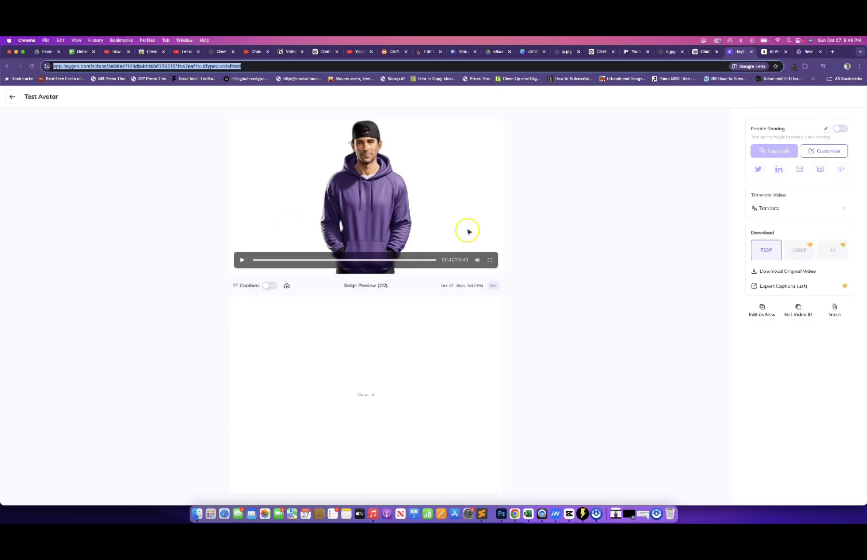
click(788, 271)
click(569, 514)
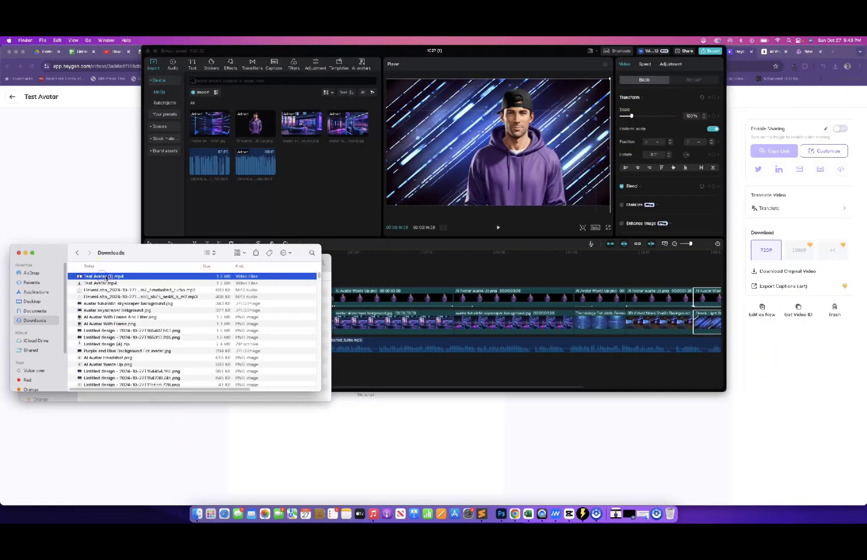
Step: Add Test Avatar (1).mp4 as a new top track and delete the voiceover audio track
drag(106, 278, 388, 273)
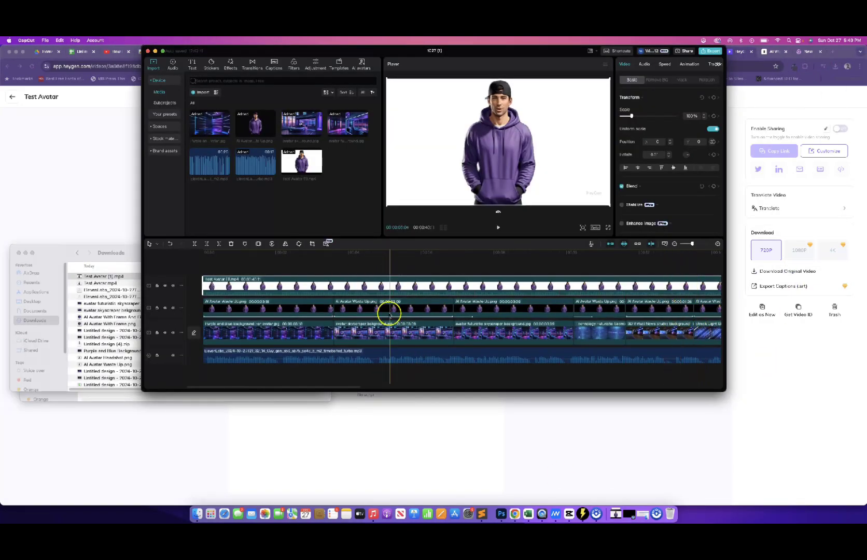
click(274, 355)
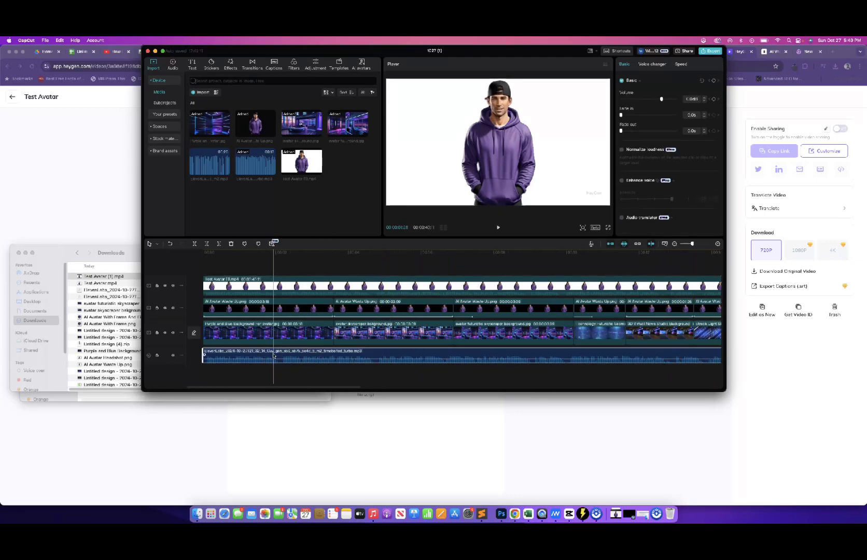
key(Delete)
Step: Split the Test Avatar clip at the playhead and delete its leftover tail
click(239, 307)
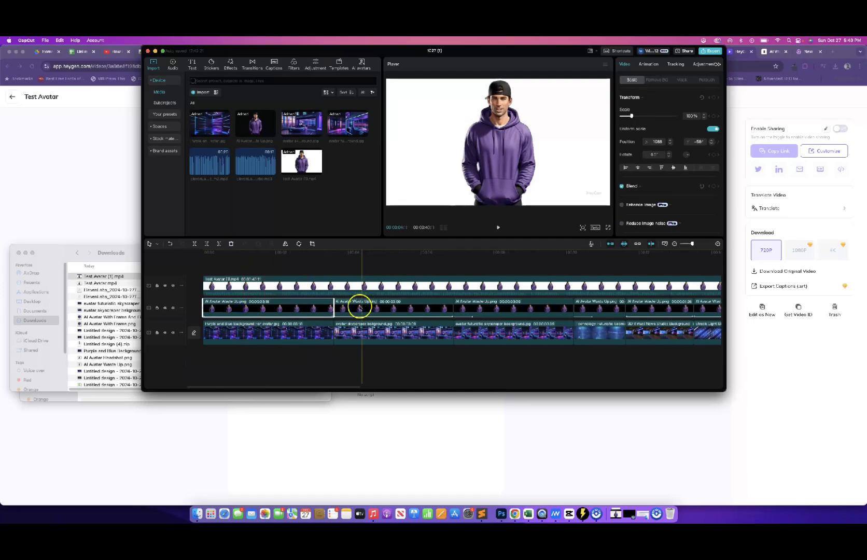
click(334, 291)
key(super+b)
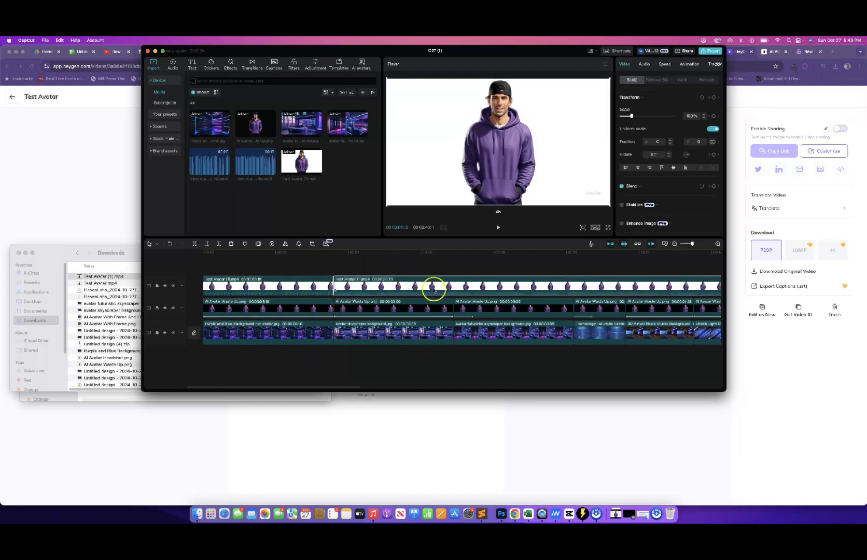
click(453, 292)
key(super+z)
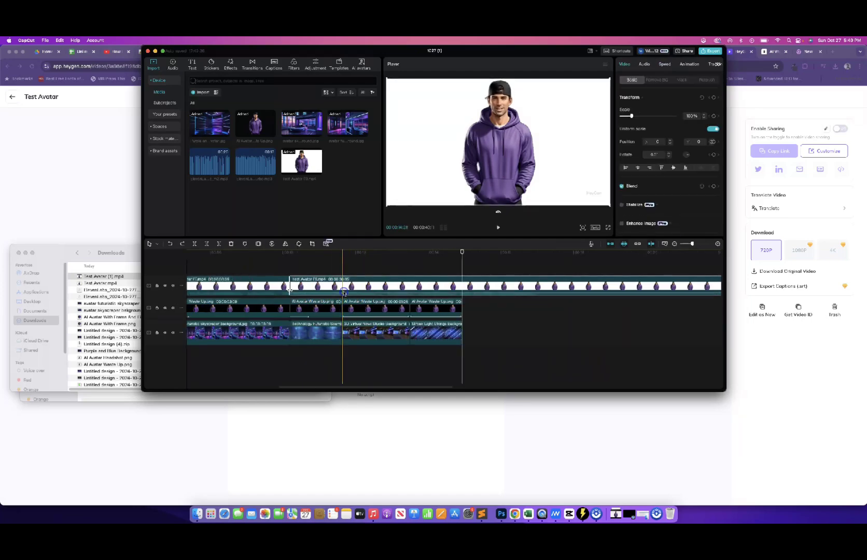
click(344, 293)
click(410, 293)
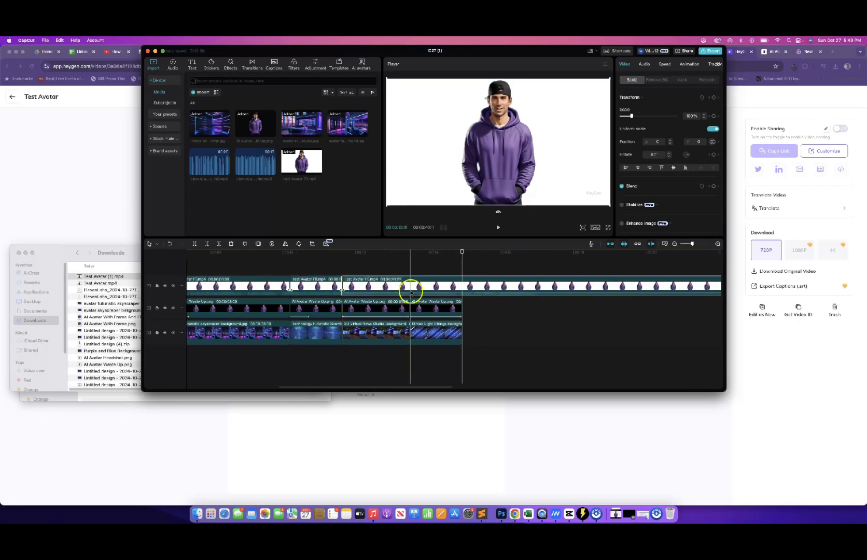
key(Delete)
click(466, 305)
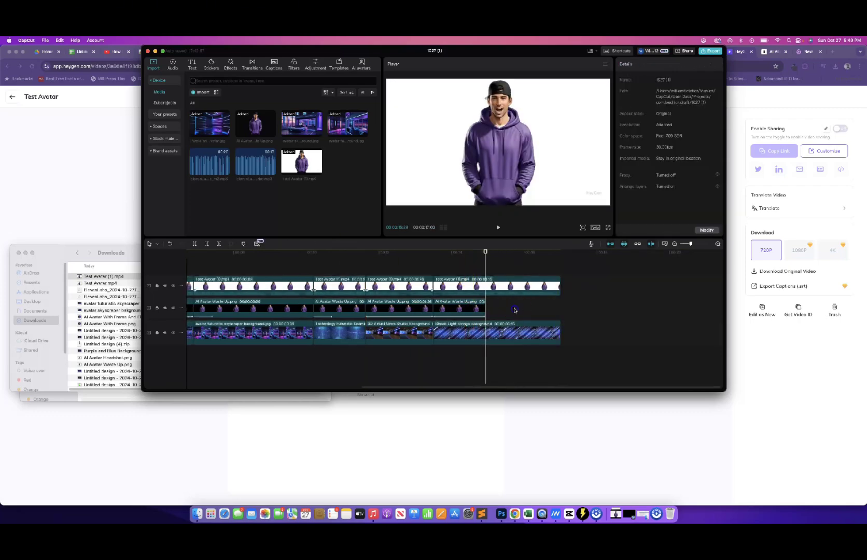
key(super+z)
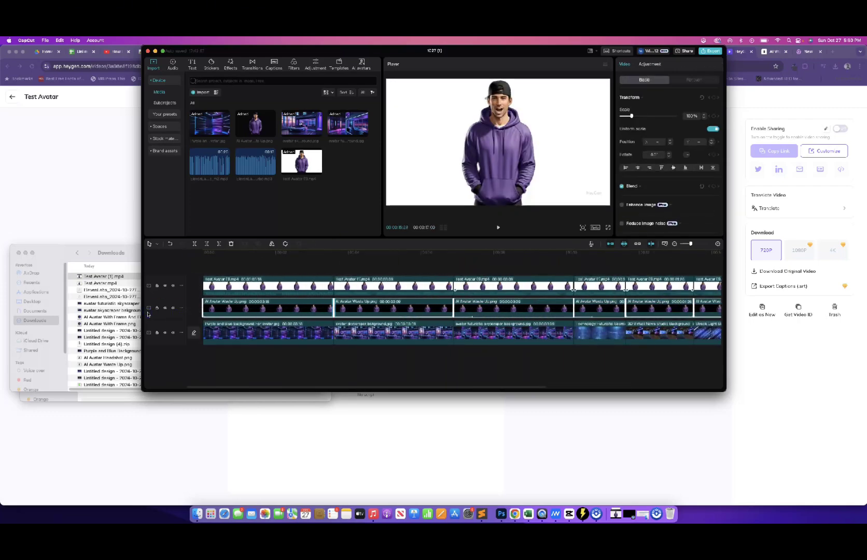
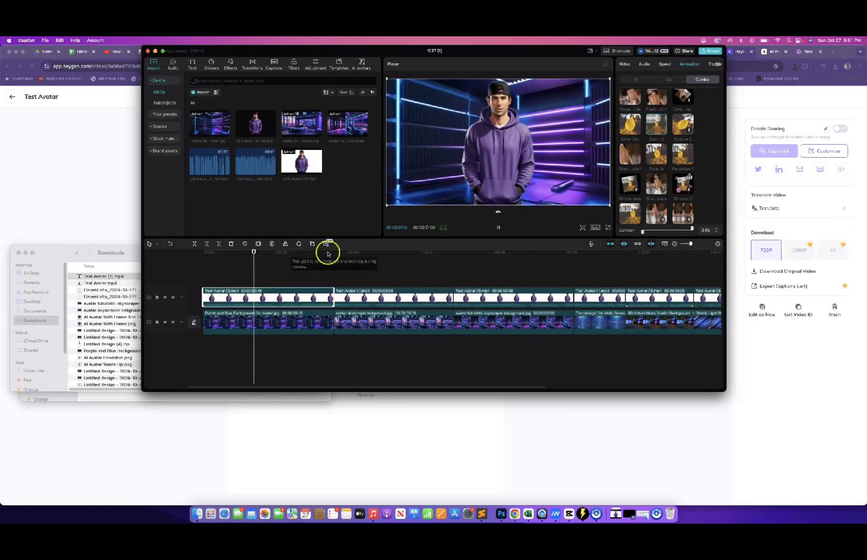
Step: Give the second avatar clip the Sway Out combo animation and preview it from the start
key(space)
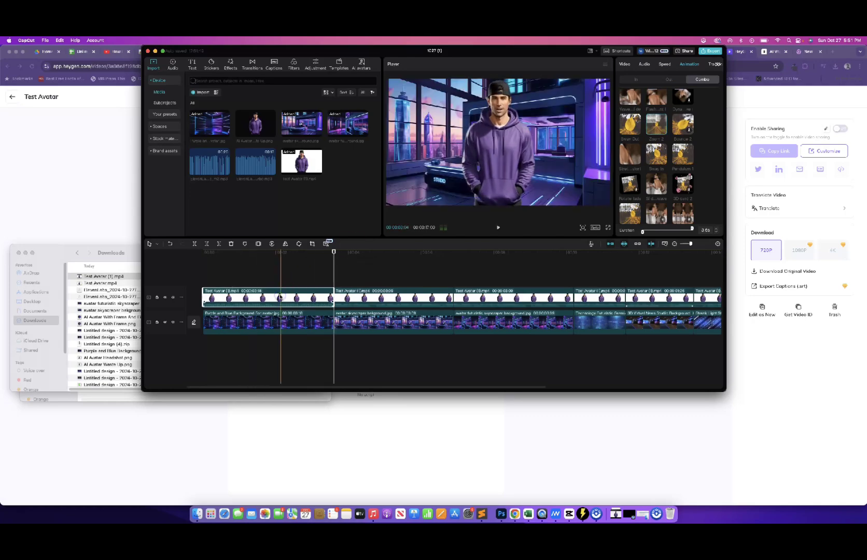
click(495, 123)
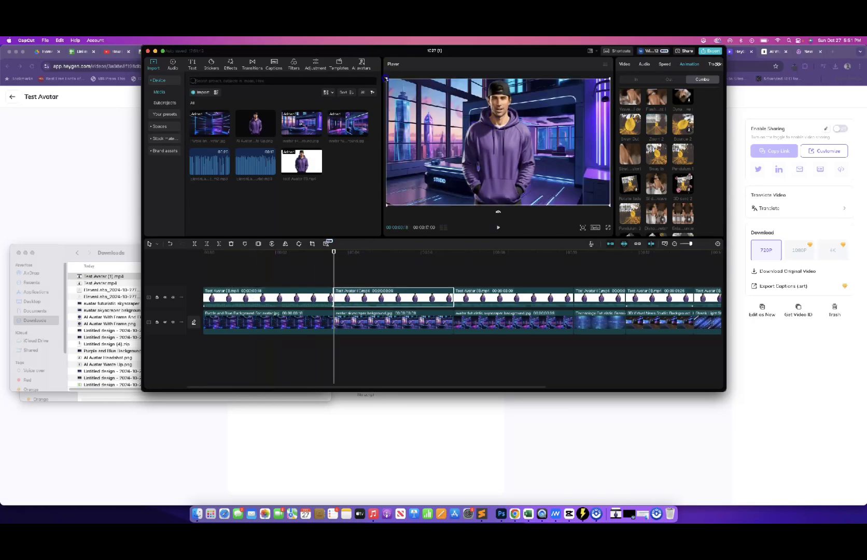
key(Home)
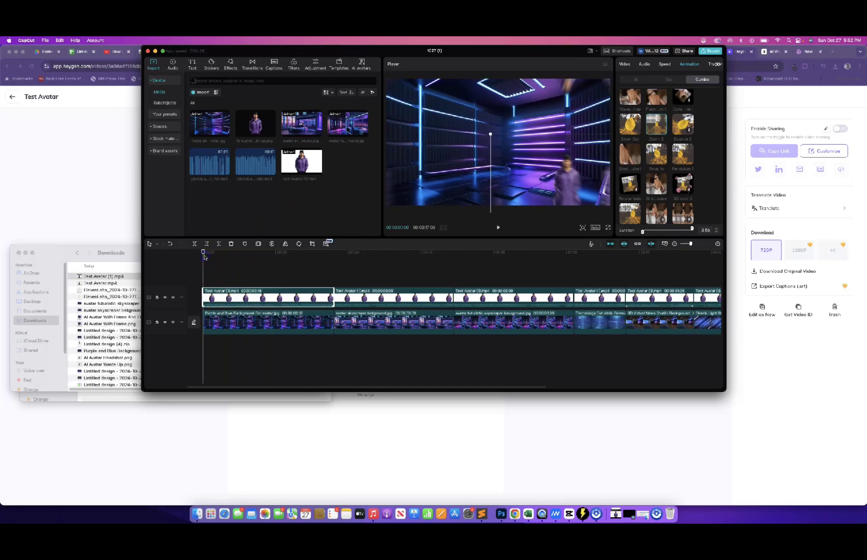
key(space)
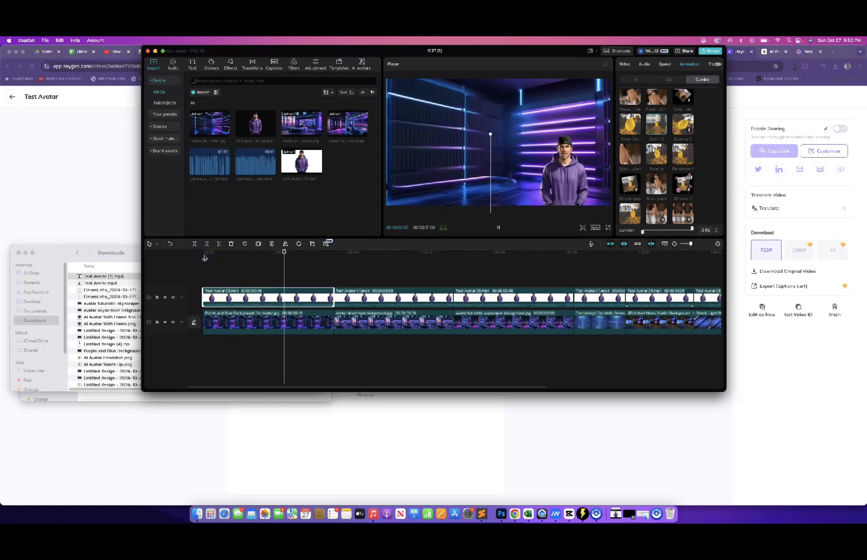
click(337, 294)
click(630, 123)
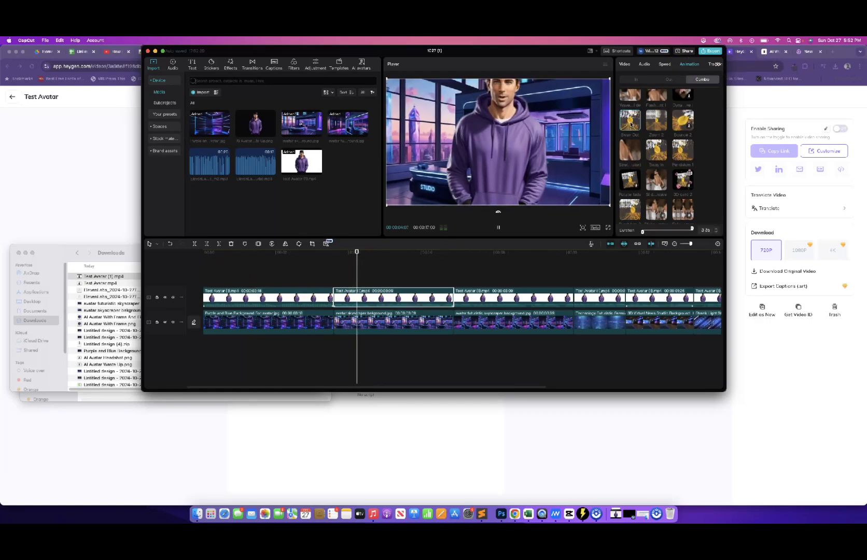
click(496, 162)
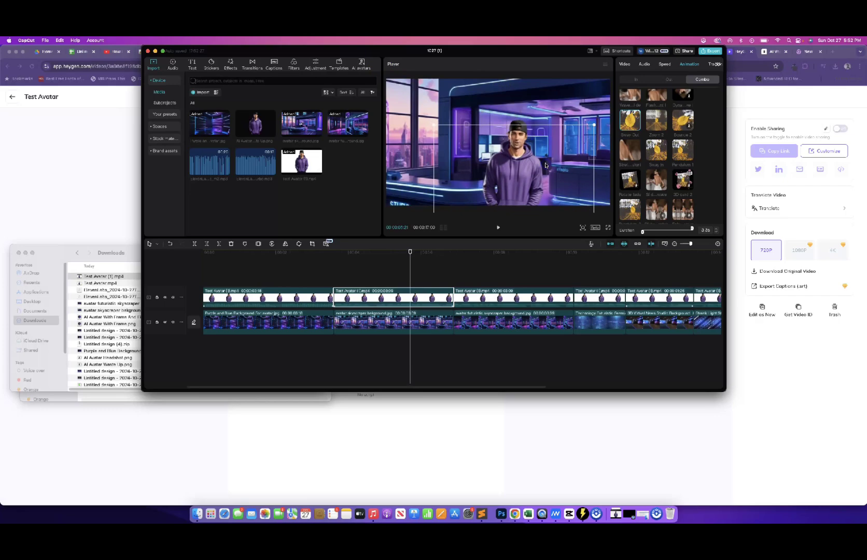
Step: Play from about 3 seconds, then give the third avatar clip the Fall Left combo animation
click(322, 300)
click(312, 277)
key(space)
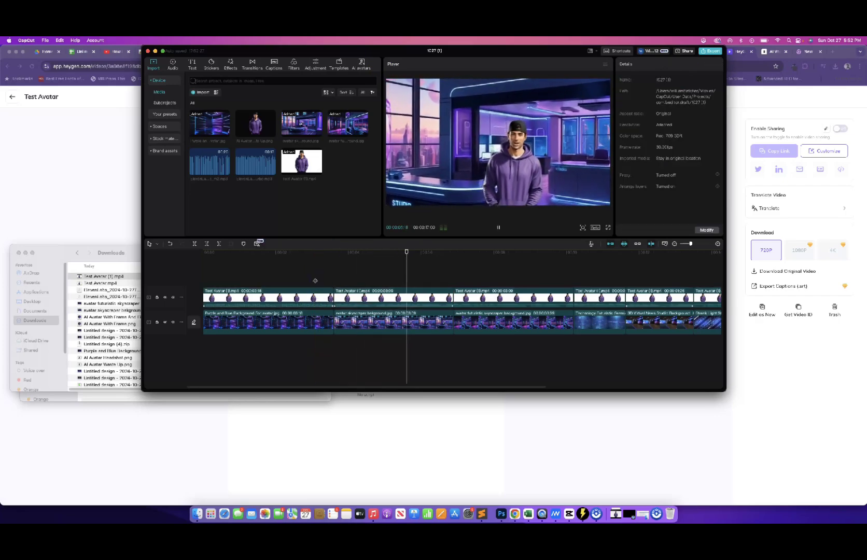
click(474, 296)
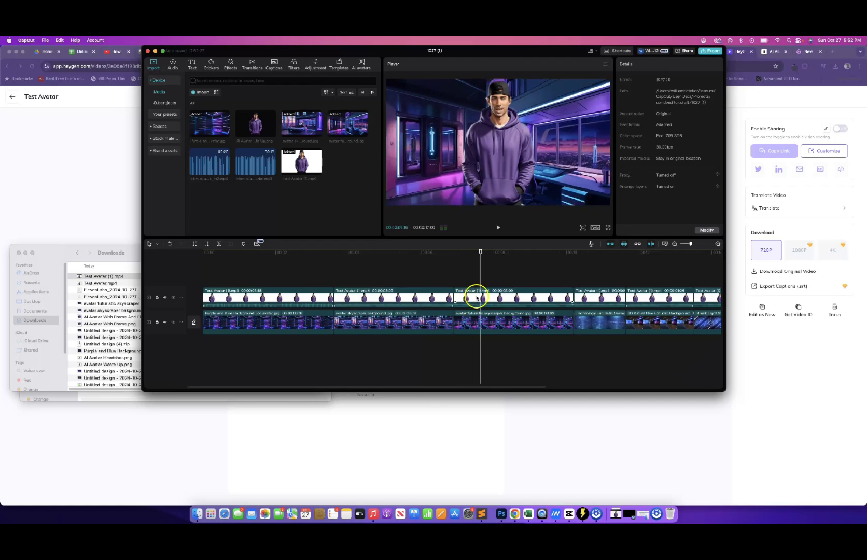
scroll(690, 155, down, 2)
click(682, 203)
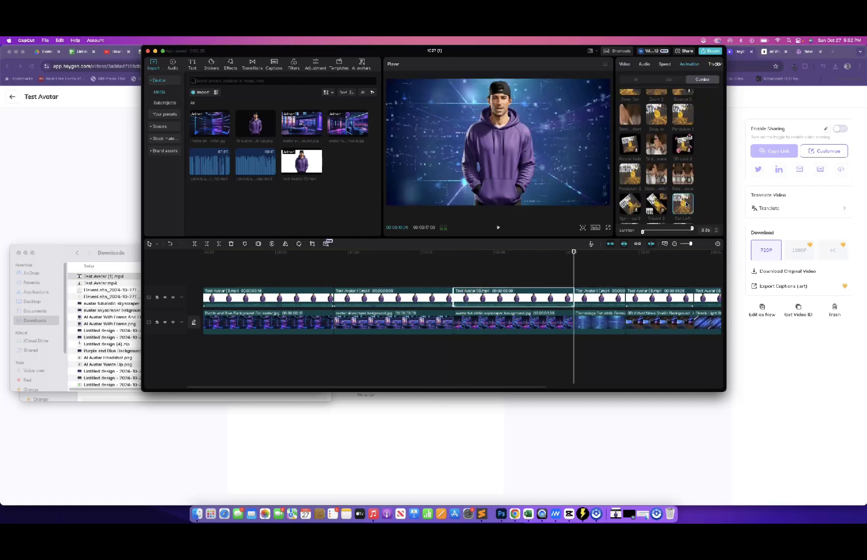
Step: Give the fourth avatar clip the Send-Zoom combo animation and play it back
scroll(658, 156, down, 2)
click(661, 190)
click(682, 185)
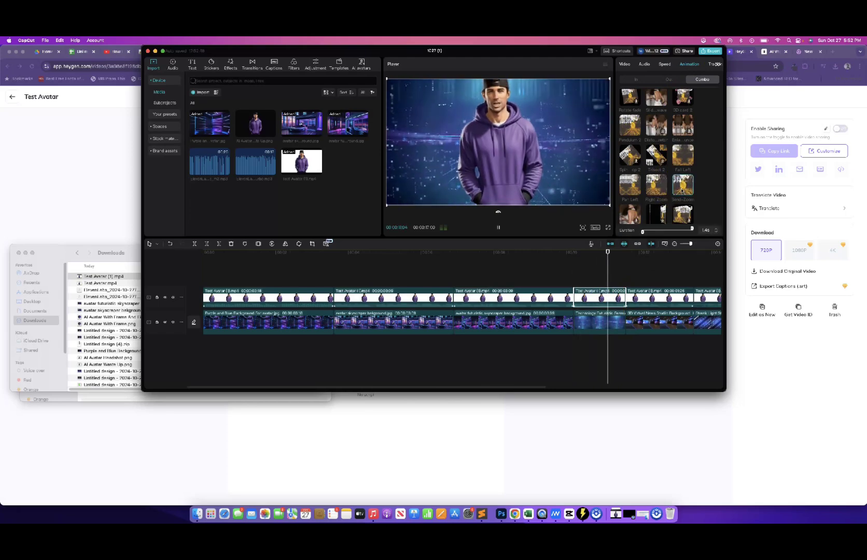
click(614, 291)
click(587, 253)
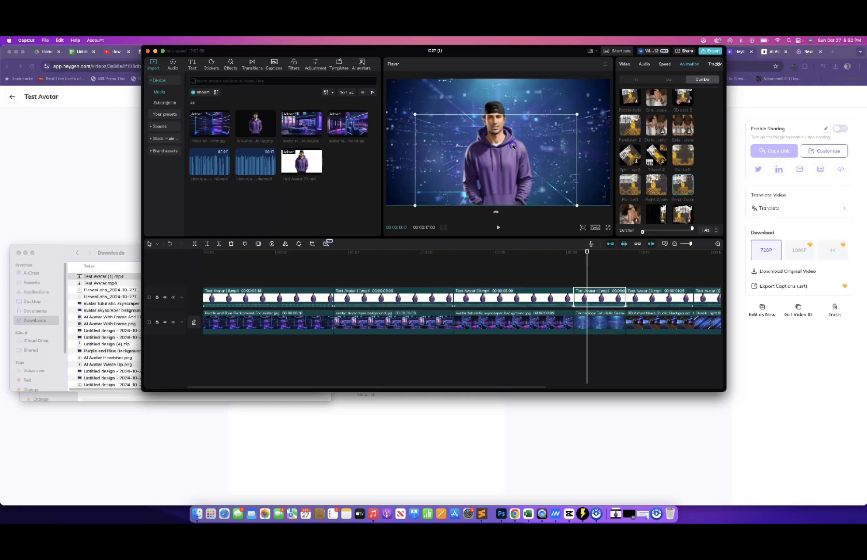
click(550, 265)
key(space)
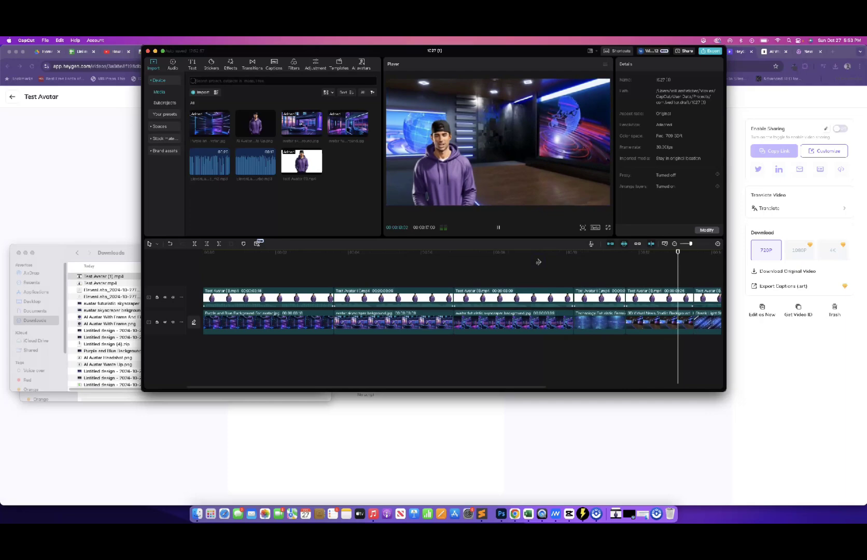
click(538, 317)
click(687, 63)
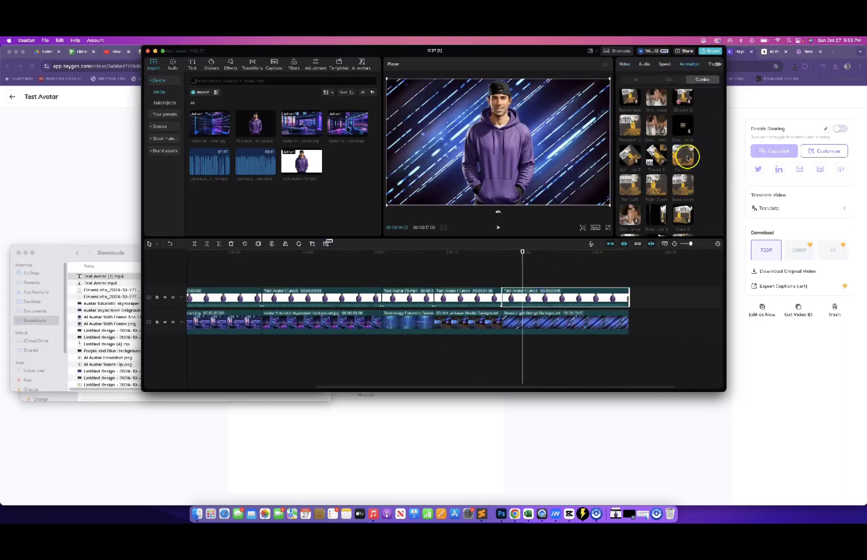
Step: Give the last avatar clip Fall Right, then search Epidemic Sound for 'dubstep buildup'
click(681, 181)
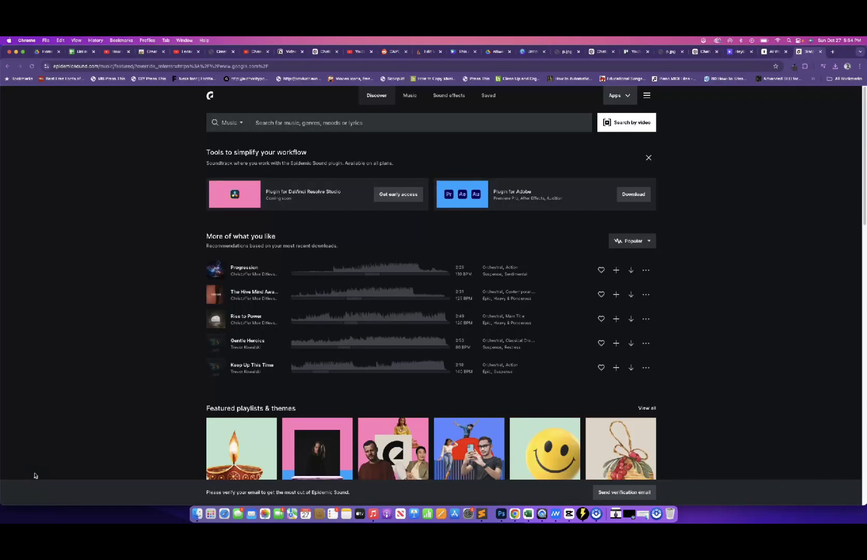
click(303, 121)
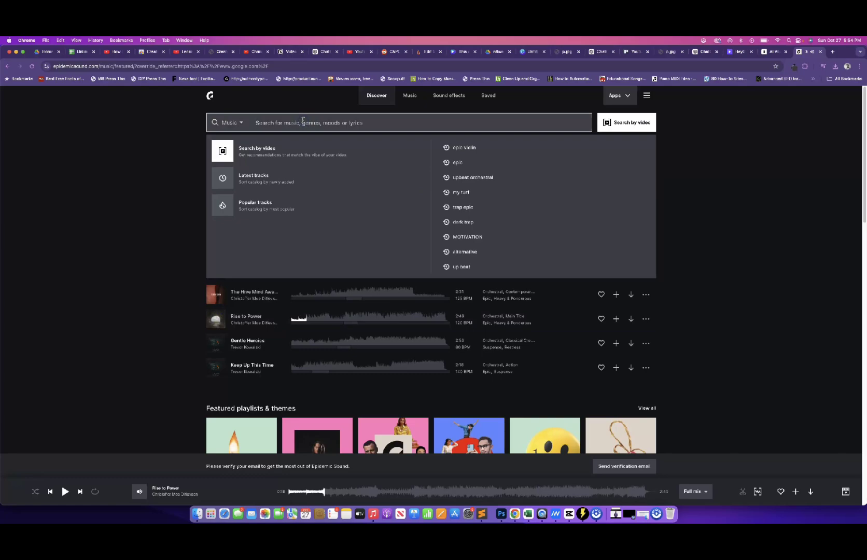
text(dubstep buildup)
key(Return)
Step: Download the Booming and Ronnie tracks as MP3 from the search results
click(216, 226)
click(631, 204)
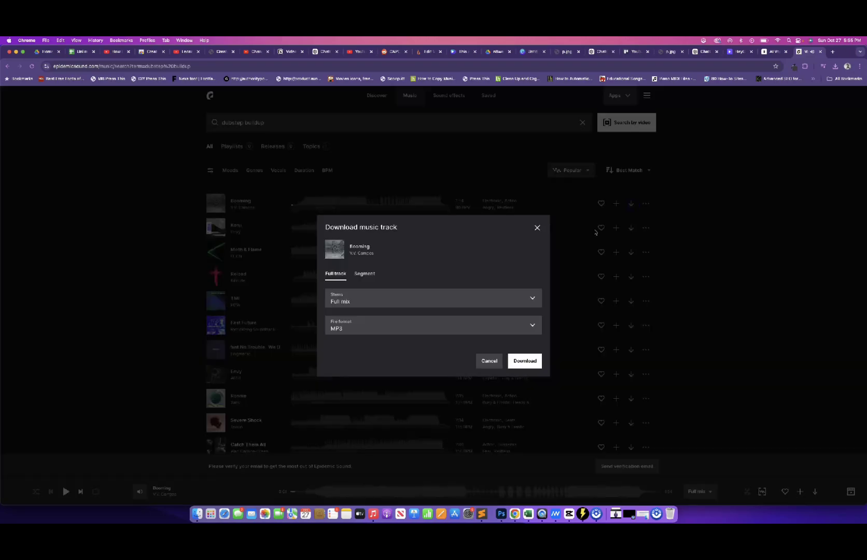
click(534, 359)
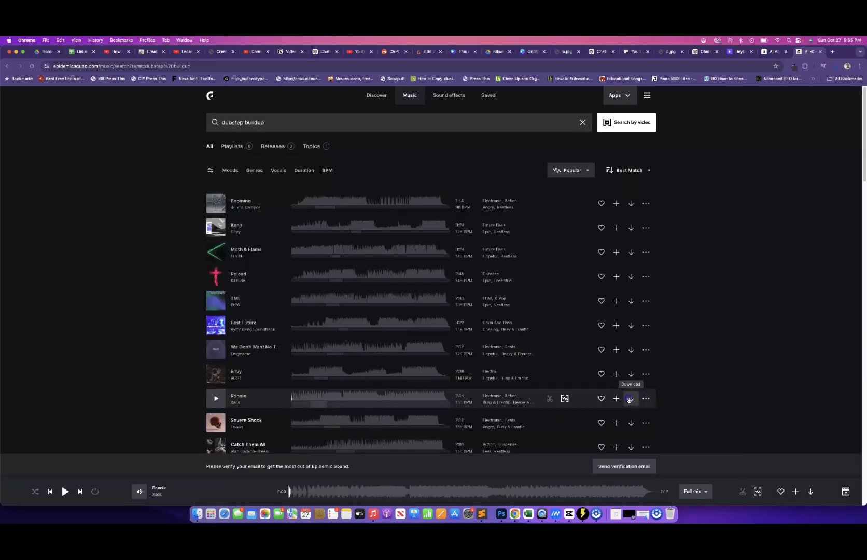
click(629, 398)
click(527, 360)
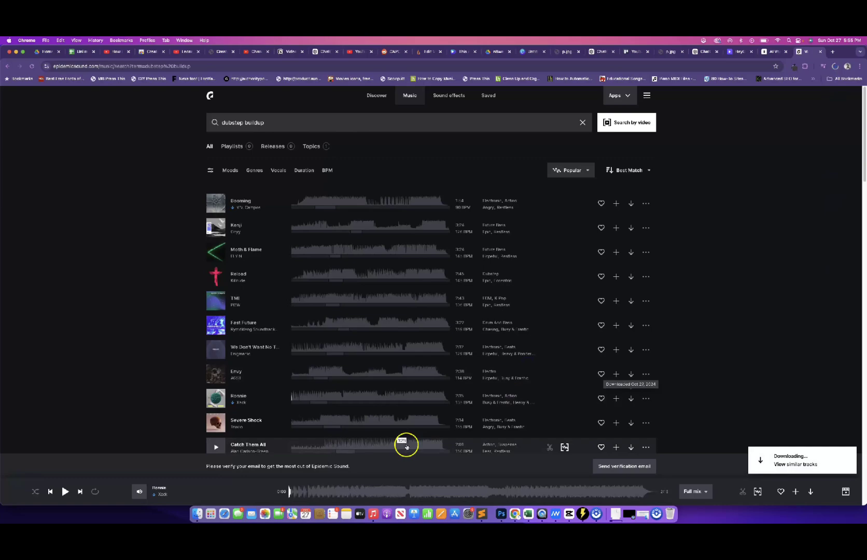
key(super+Tab)
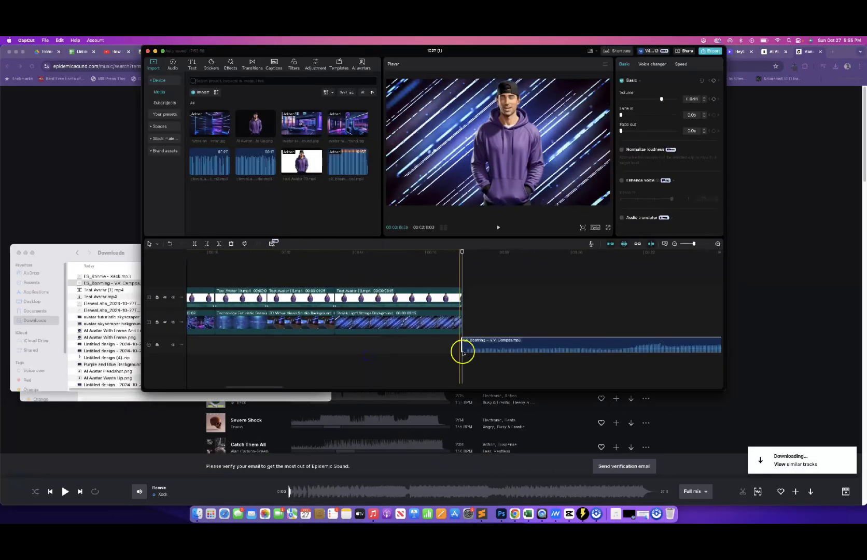
Step: Add ES_Booming and ES_Ronnie on audio tracks, moving Ronnie to 00:00 and muting it
drag(463, 352, 525, 339)
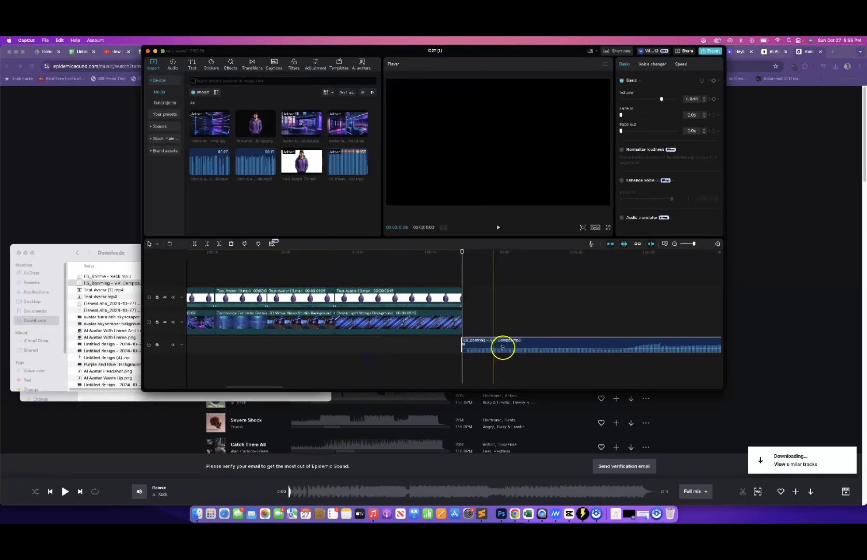
click(106, 276)
drag(106, 276, 394, 372)
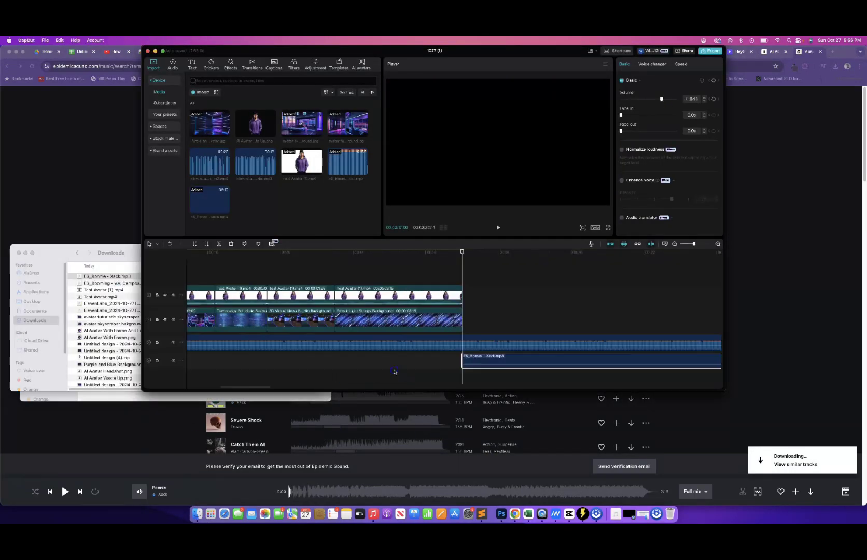
drag(519, 362, 90, 354)
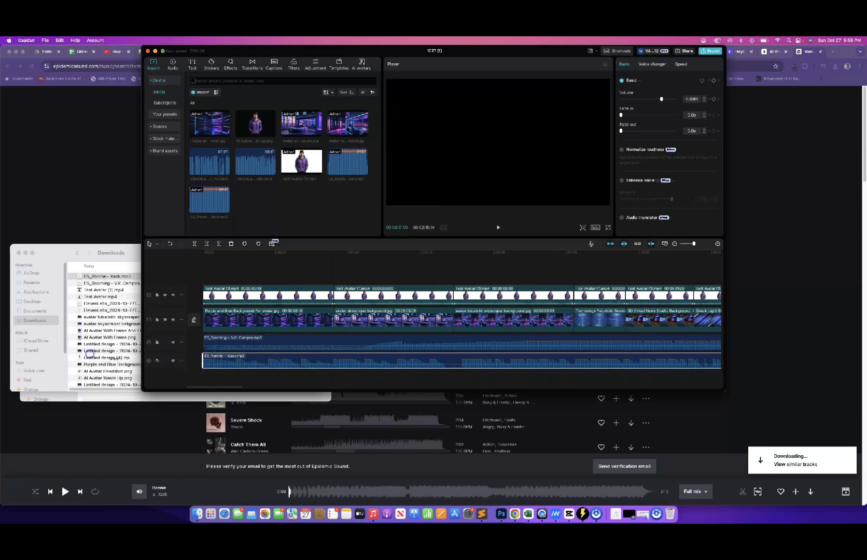
click(174, 362)
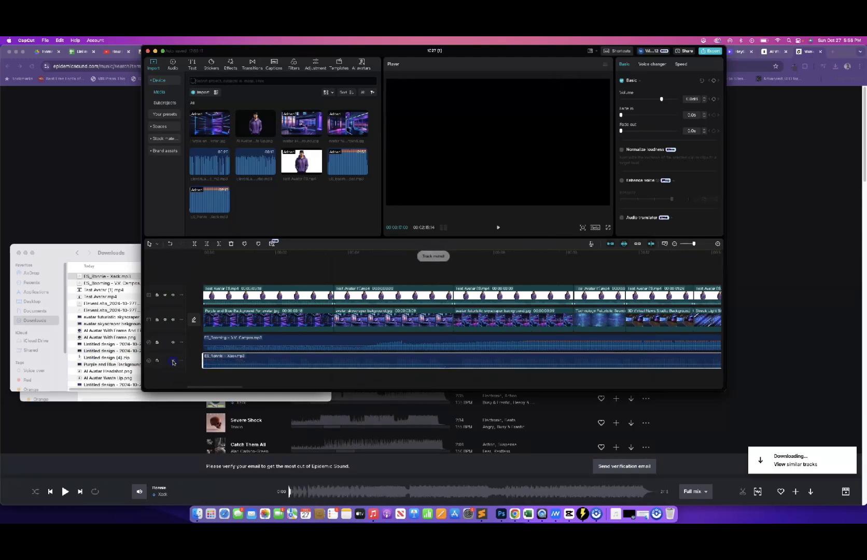
Step: Play the project from the start to hear the Booming music under the video
click(304, 341)
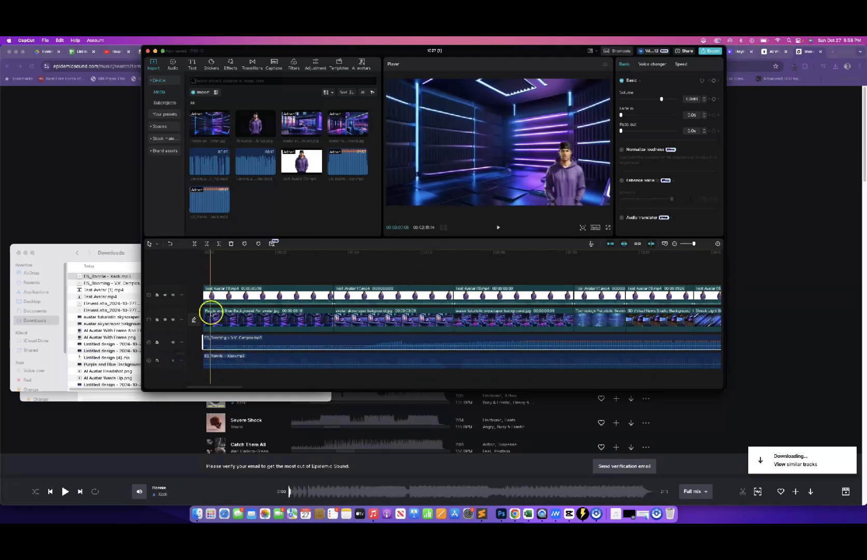
click(205, 290)
key(space)
key(super+minus)
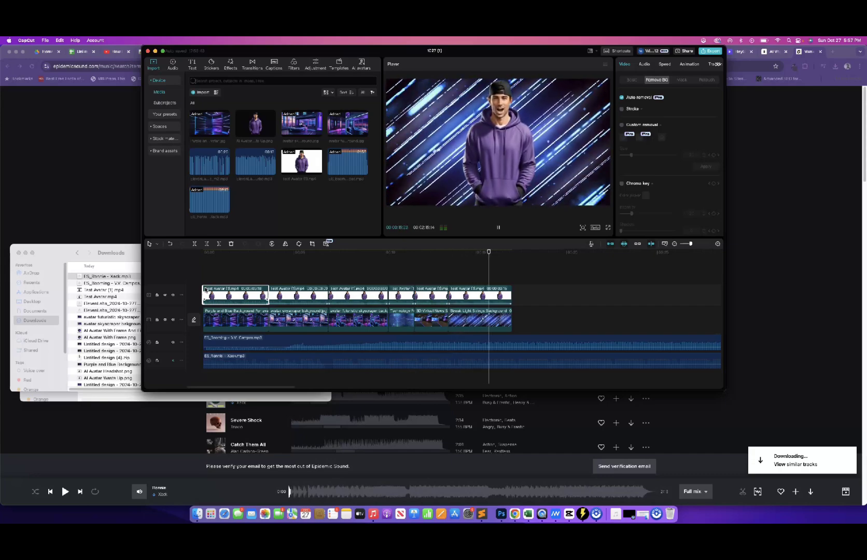
click(511, 345)
Step: Split ES_Booming at the video's end and delete the trailing piece
key(super+b)
click(383, 306)
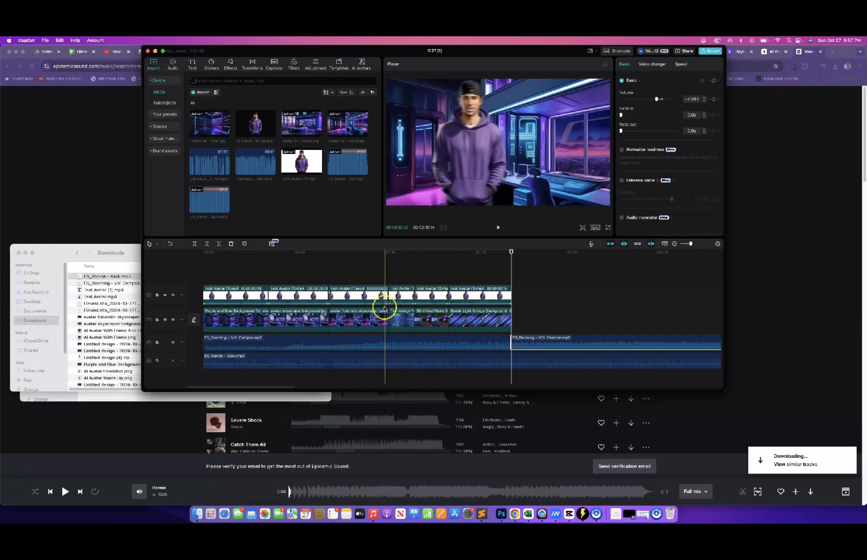
key(space)
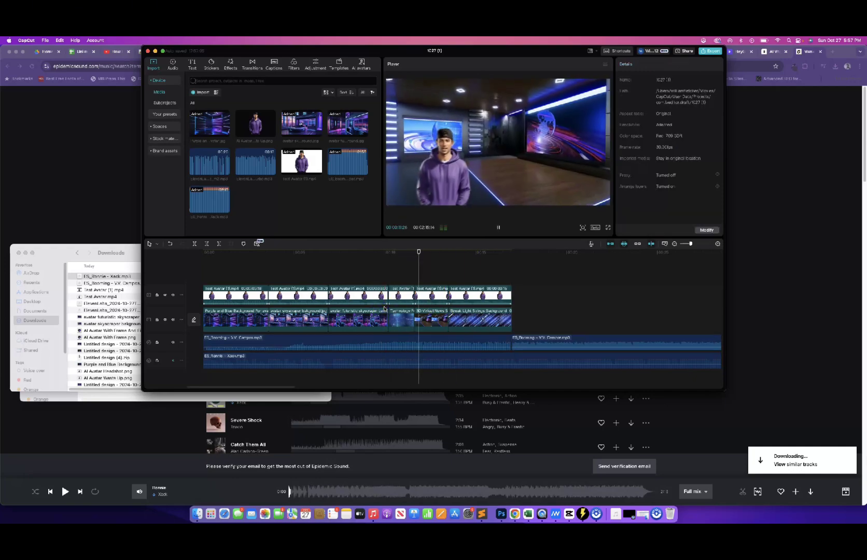
click(522, 340)
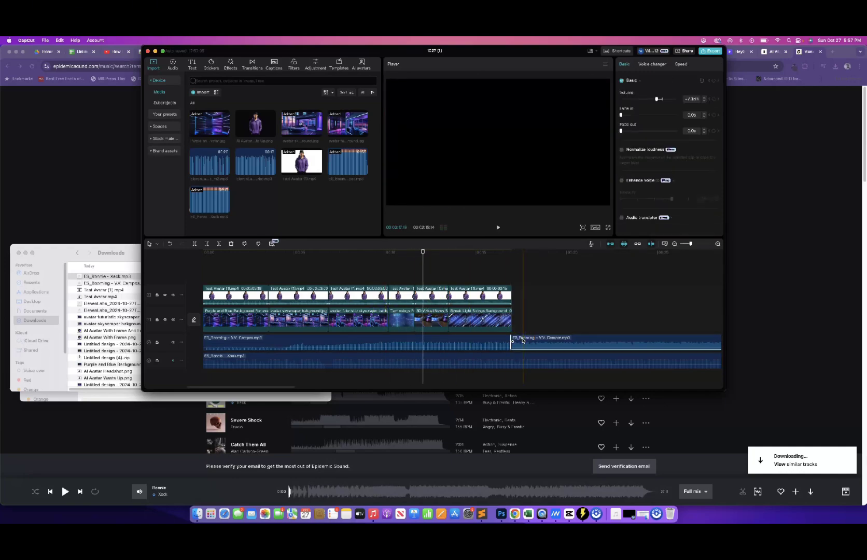
key(Delete)
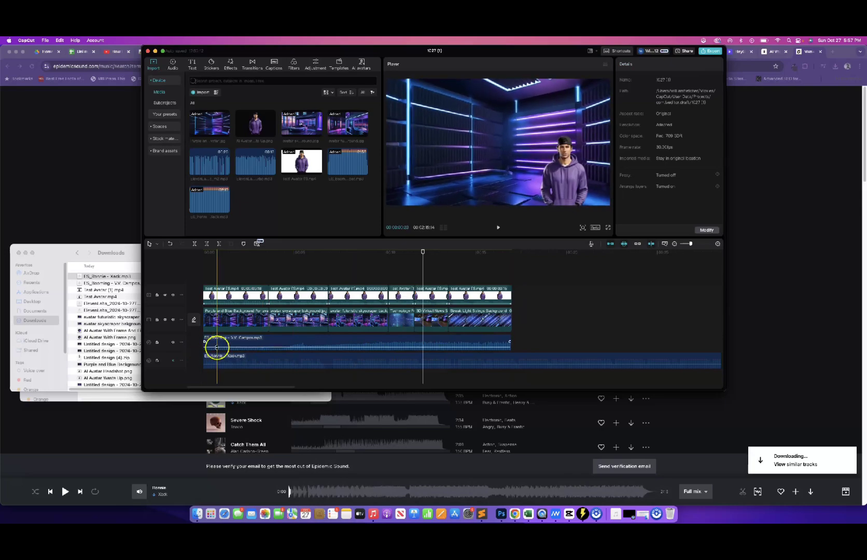
Step: Unmute the ES_Ronnie track and play the edit from the start
click(217, 347)
click(224, 363)
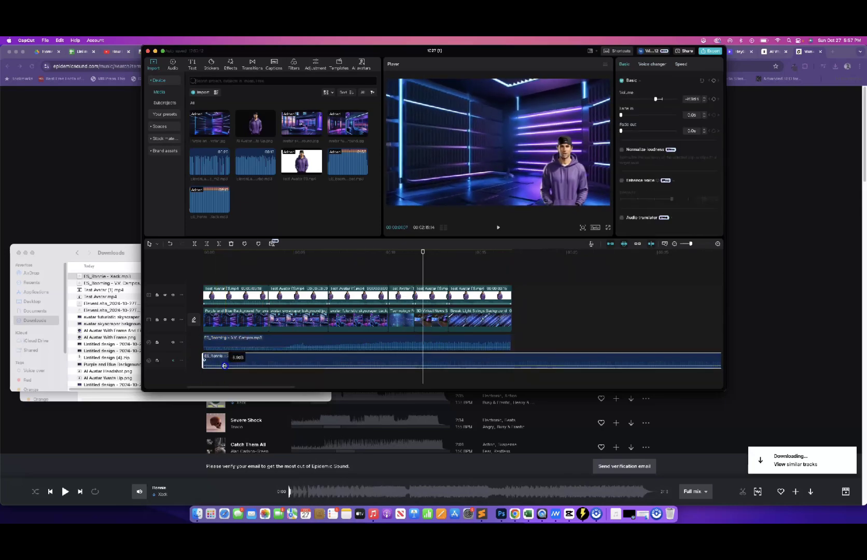
click(172, 360)
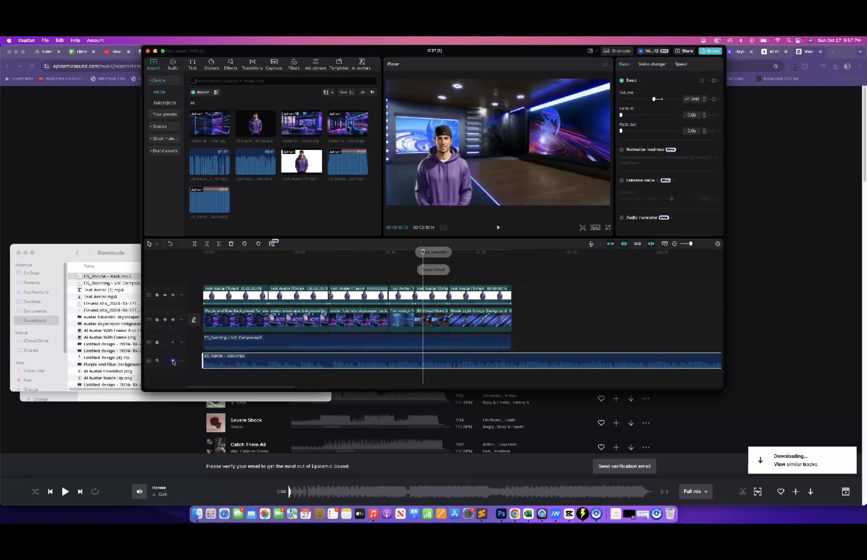
click(208, 264)
key(space)
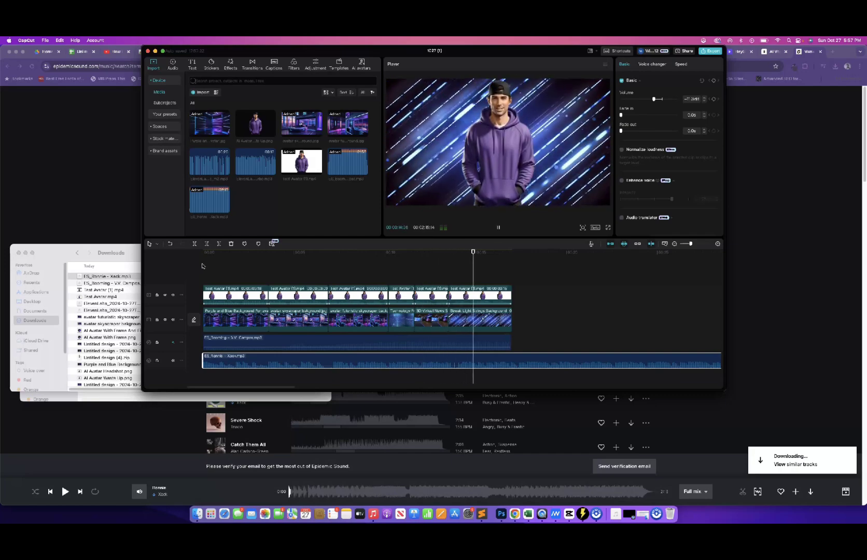
Step: Split ES_Ronnie at the video's end, delete the trailing piece and mute its track
click(304, 292)
click(511, 350)
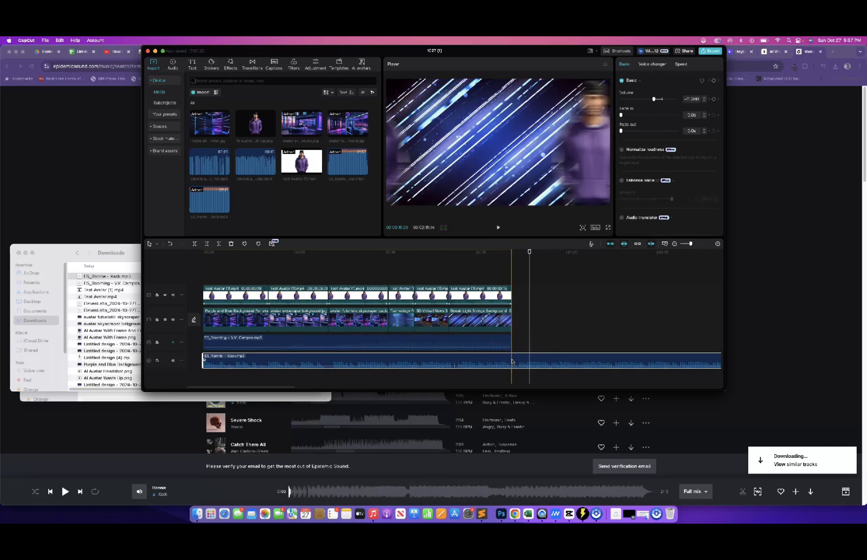
key(super+b)
click(540, 358)
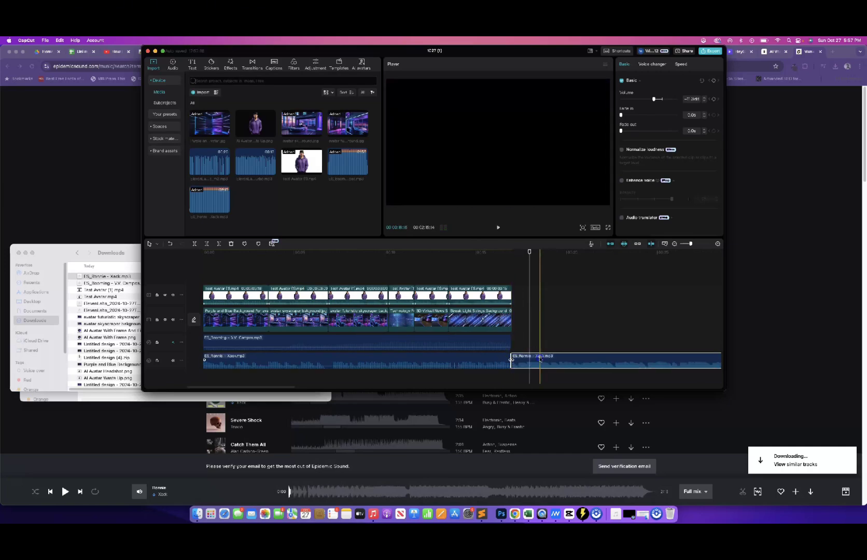
key(Delete)
click(393, 359)
click(180, 362)
Step: Unmute the ES_Booming track and lower its volume to -7.6dB
click(174, 343)
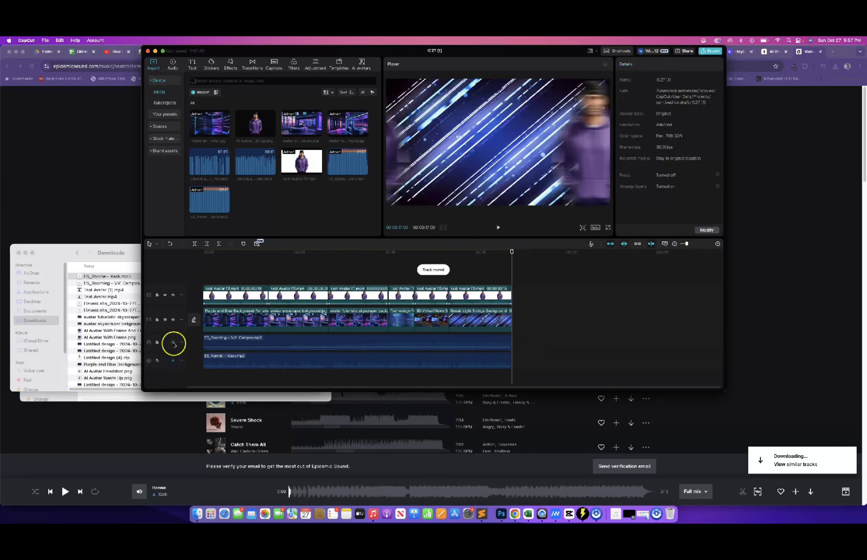
click(174, 344)
drag(291, 346, 292, 348)
click(203, 285)
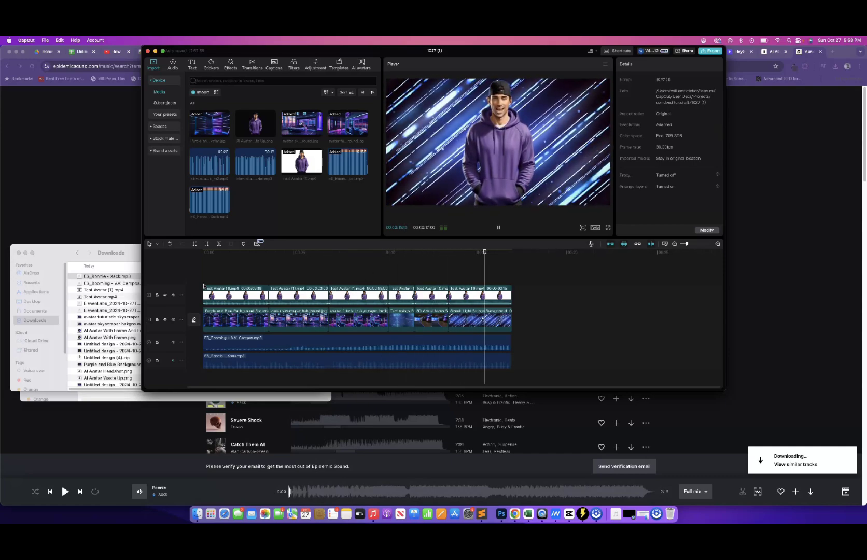
Step: Search the Epidemic Sound sound-effects library for 'boom hit'
key(super+Tab)
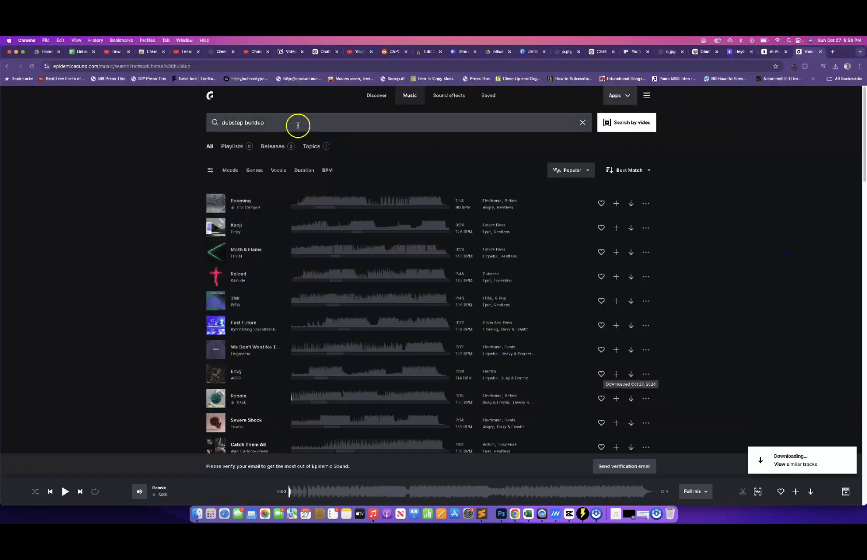
click(440, 98)
click(286, 121)
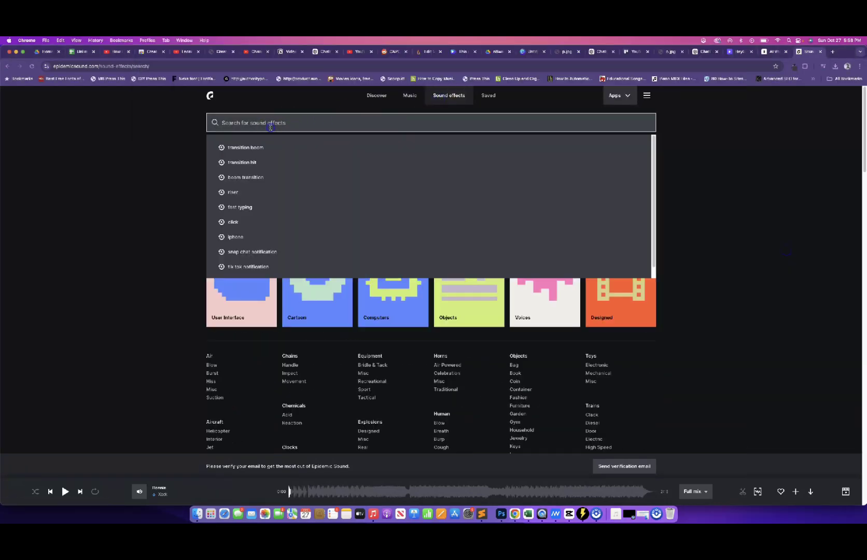
text(boom hit)
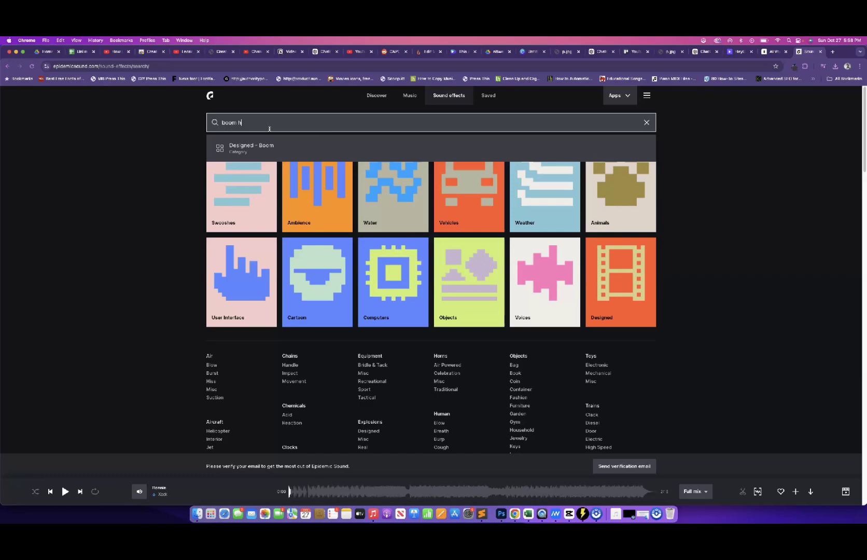
key(Return)
Step: Download Impact, Dark, Cinematic, Hard Hit 02 as an MP3
click(217, 253)
click(631, 327)
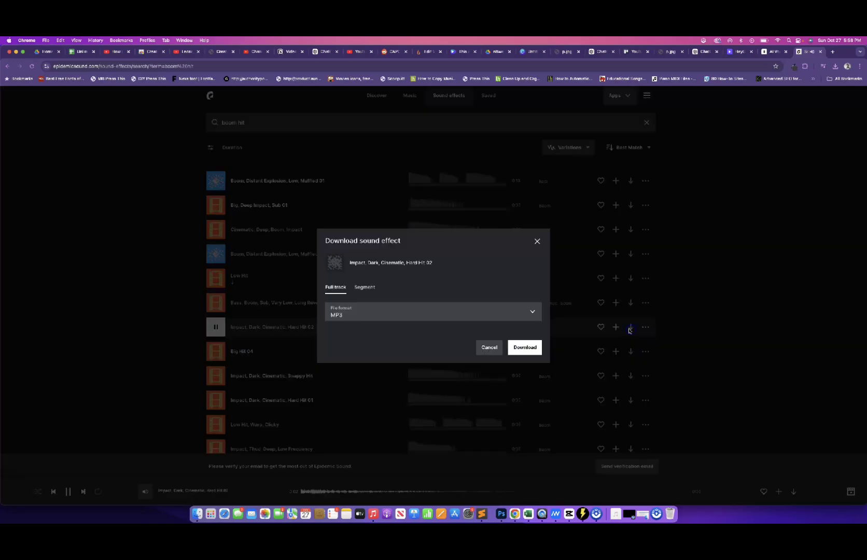
click(524, 346)
click(568, 513)
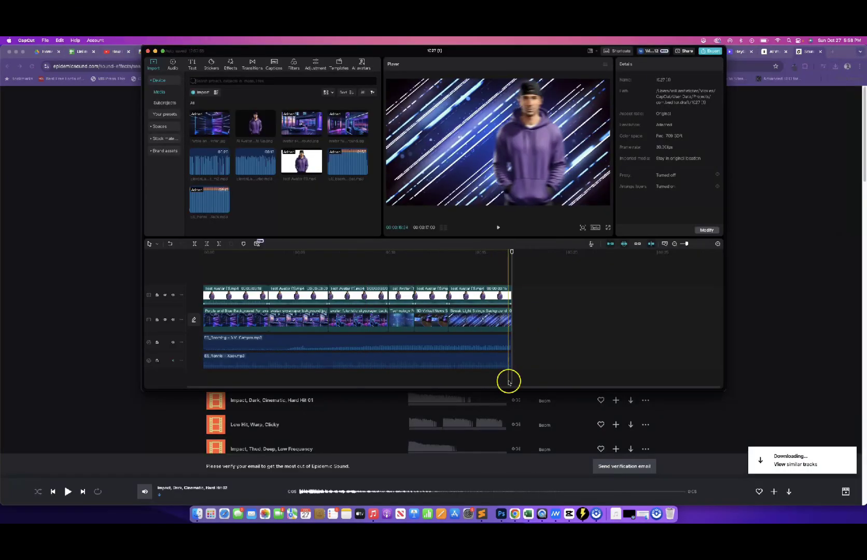
Step: Place the Hard Hit effect at the video's end and split the last avatar clip
click(197, 513)
drag(138, 276, 521, 384)
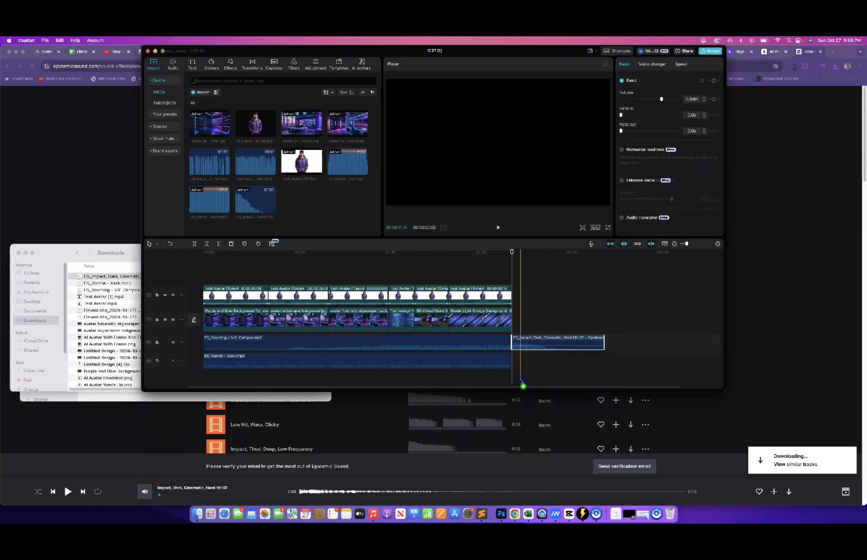
click(515, 287)
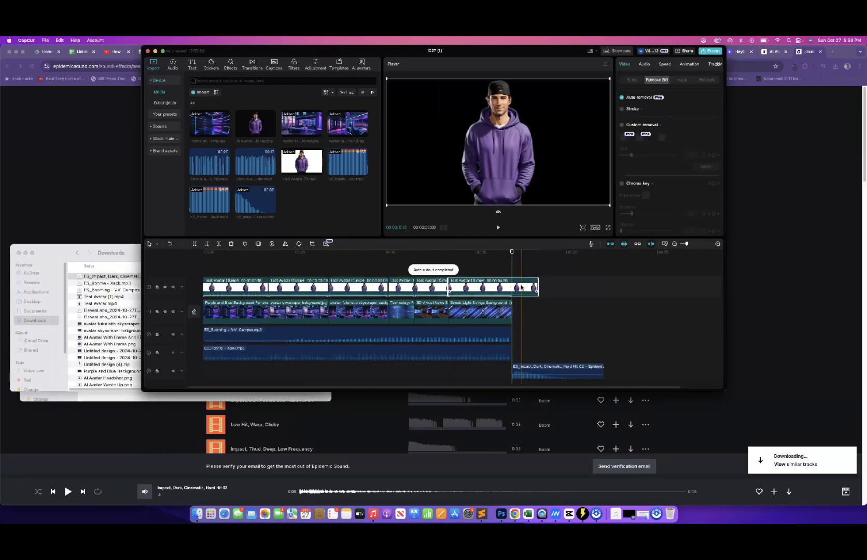
key(super+b)
click(689, 64)
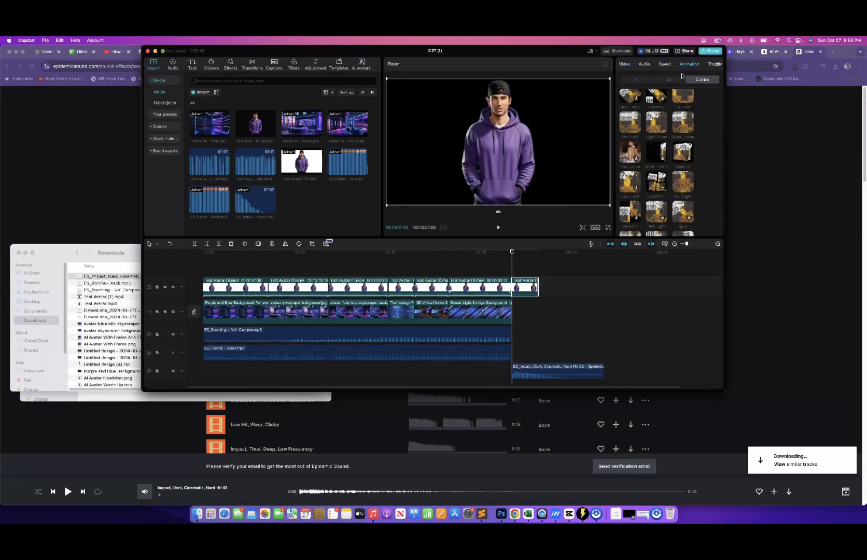
click(668, 80)
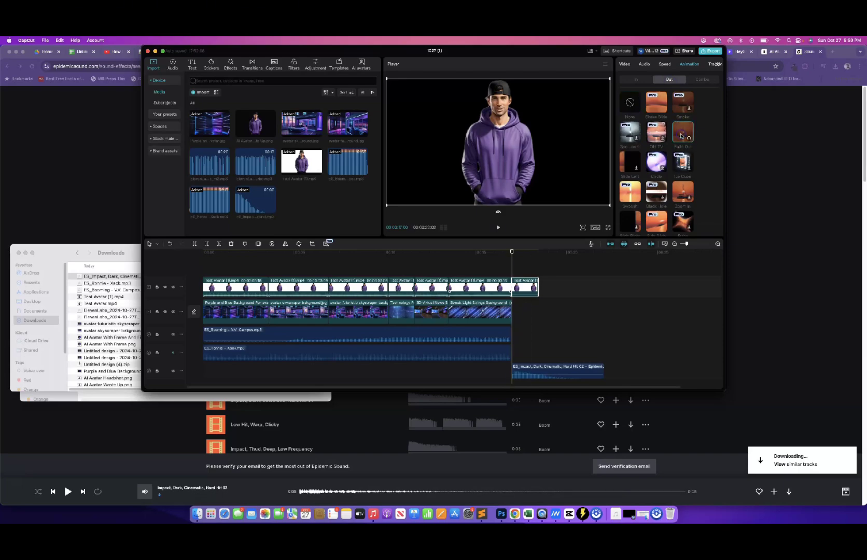
Step: Extend the background clip to match the avatar and nudge the Hard Hit effect slightly earlier
drag(512, 311, 538, 311)
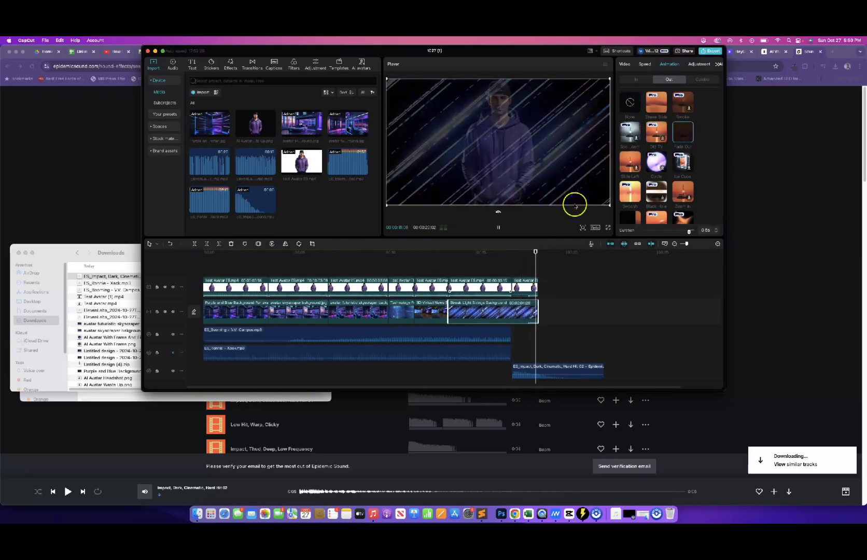
drag(529, 369, 529, 377)
key(space)
click(459, 333)
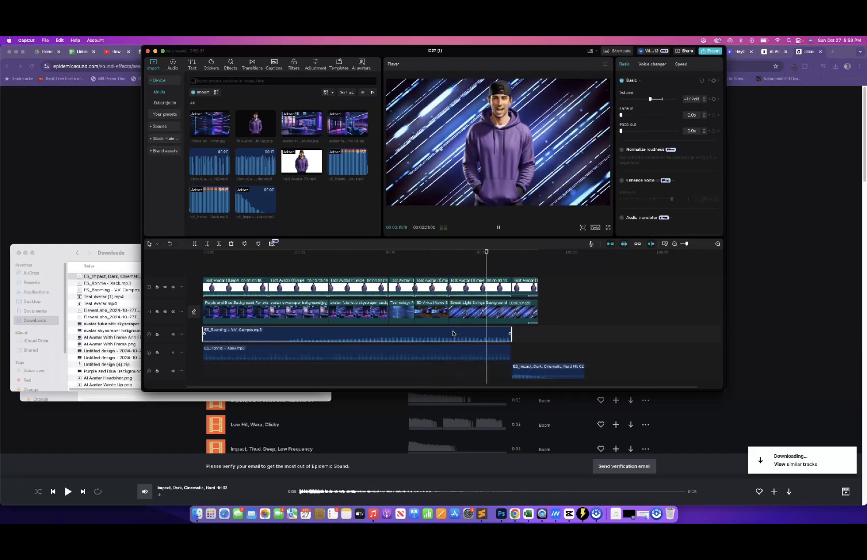
drag(521, 375, 519, 374)
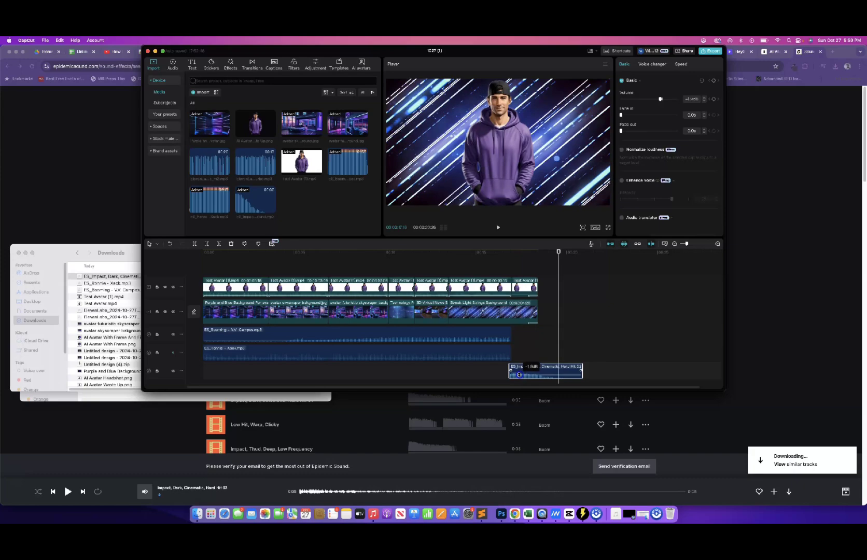
Step: Give the last avatar clip a Fade Out exit animation and review the ending
click(536, 289)
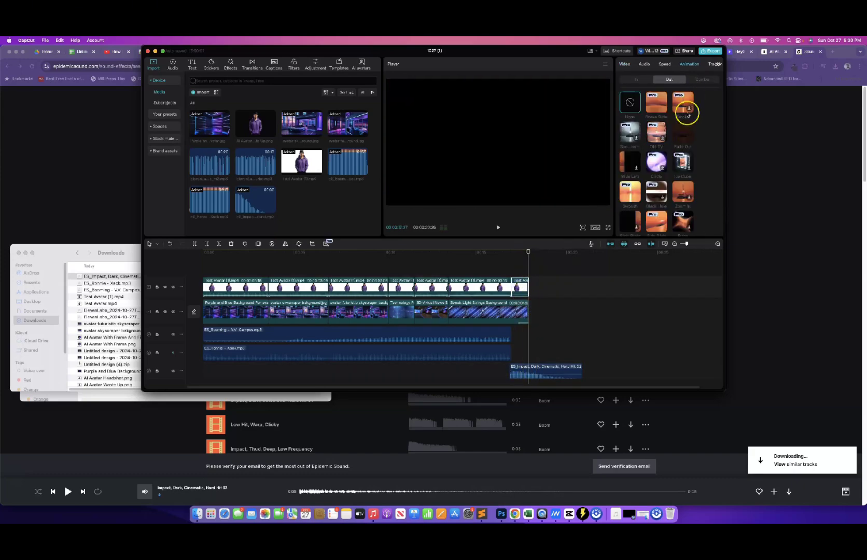
click(477, 252)
key(space)
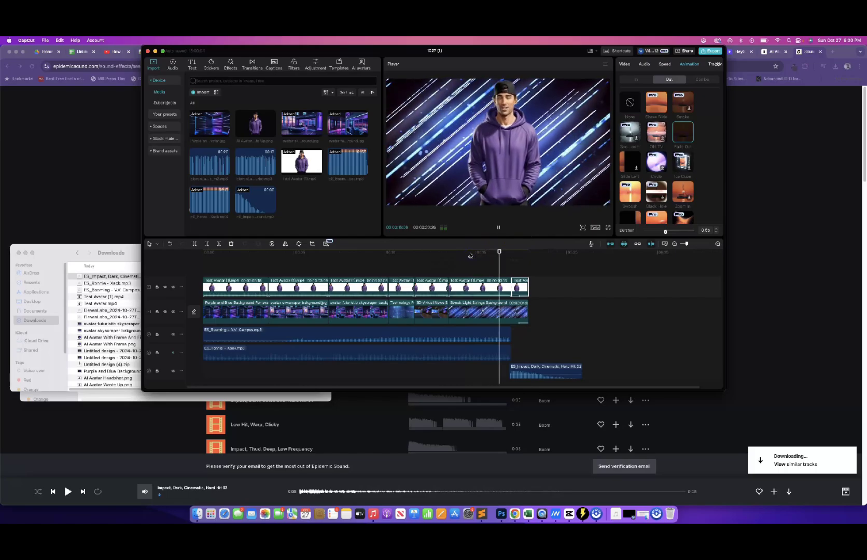